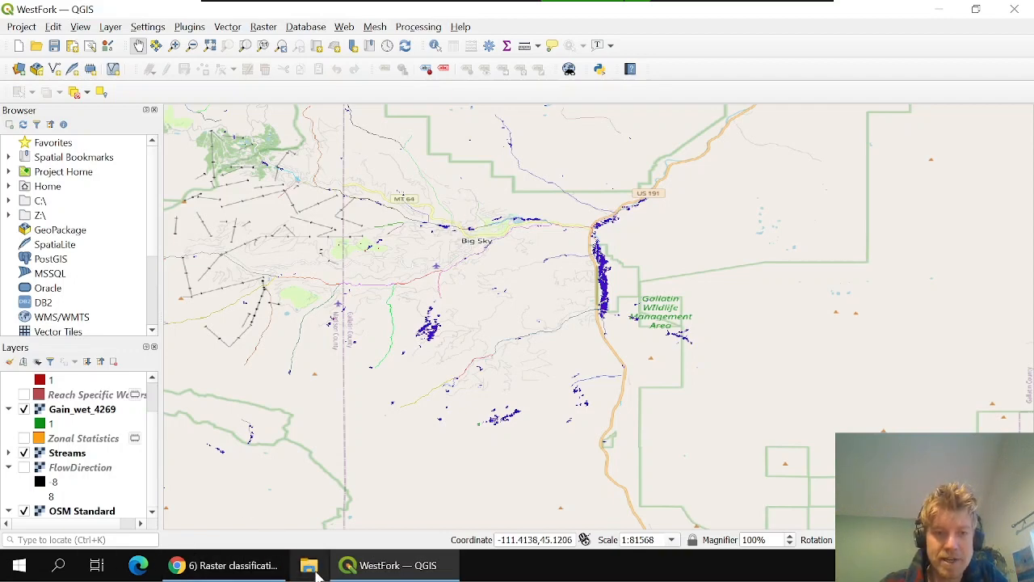
- Switch to File Explorer and open the Spatial folder in the Montana State University OneDrive
{"action": "left_click", "coordinate": [312, 569]}
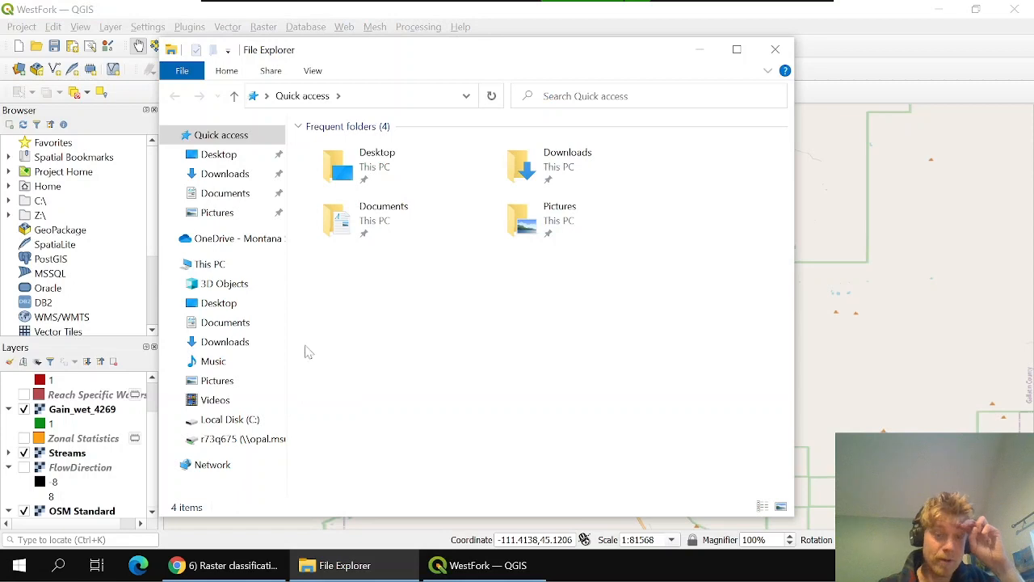
{"action": "left_click", "coordinate": [256, 241]}
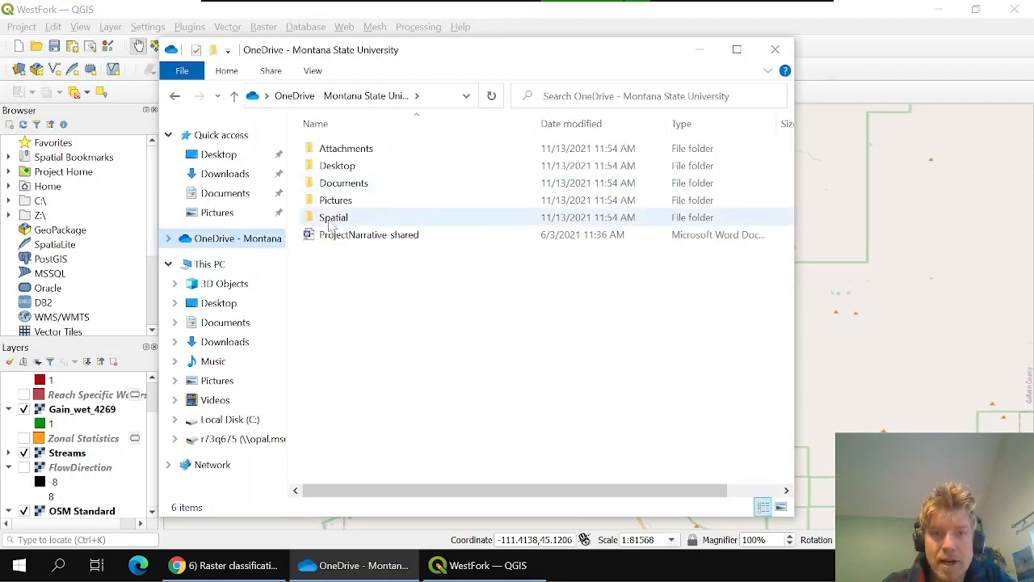
{"action": "left_click", "coordinate": [330, 220]}
{"action": "double_click", "coordinate": [329, 223]}
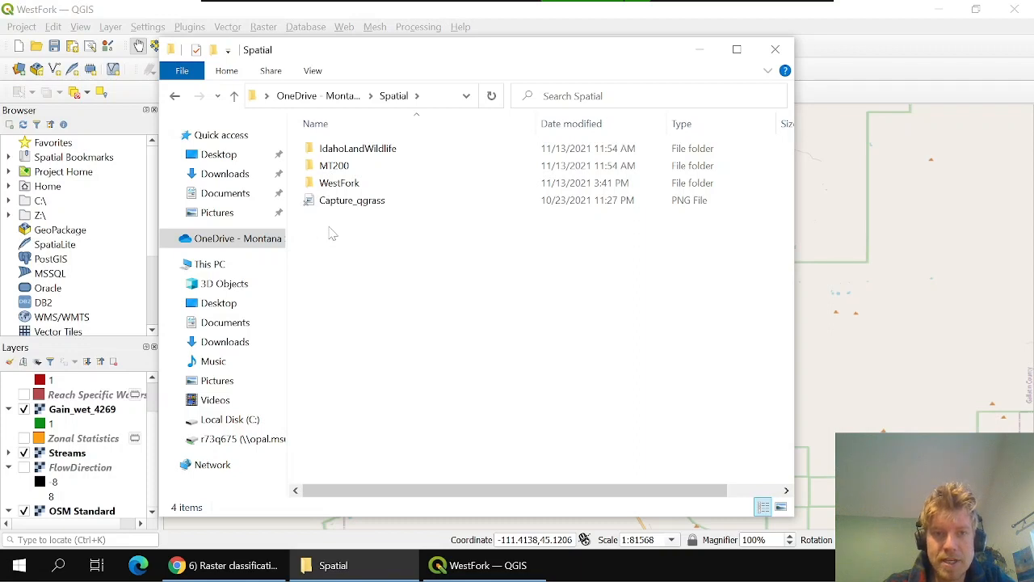
- Create a new folder named NorthForkForest inside the Spatial folder, and close File Explorer
{"action": "right_click", "coordinate": [329, 227]}
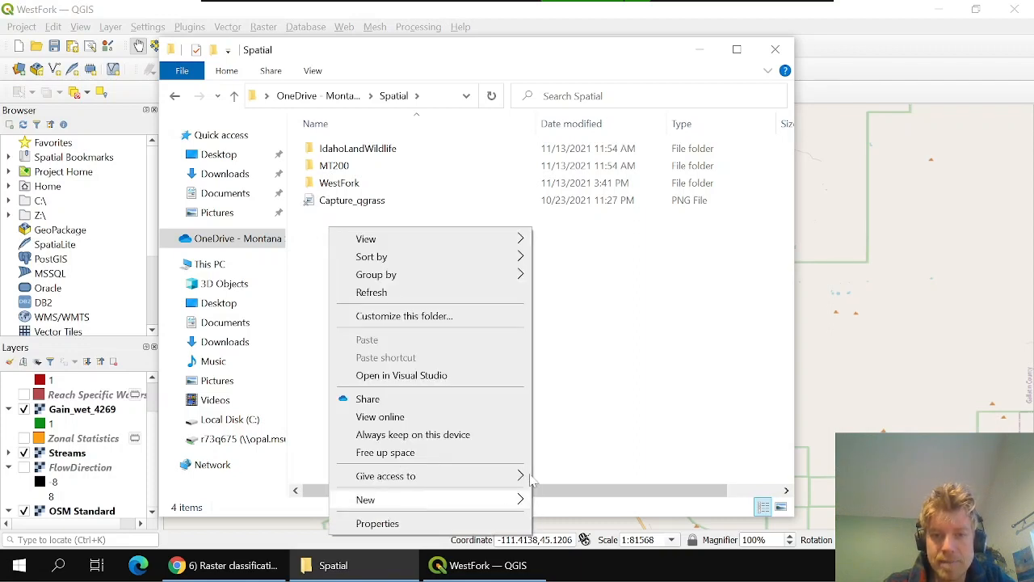
{"action": "mouse_move", "coordinate": [508, 501]}
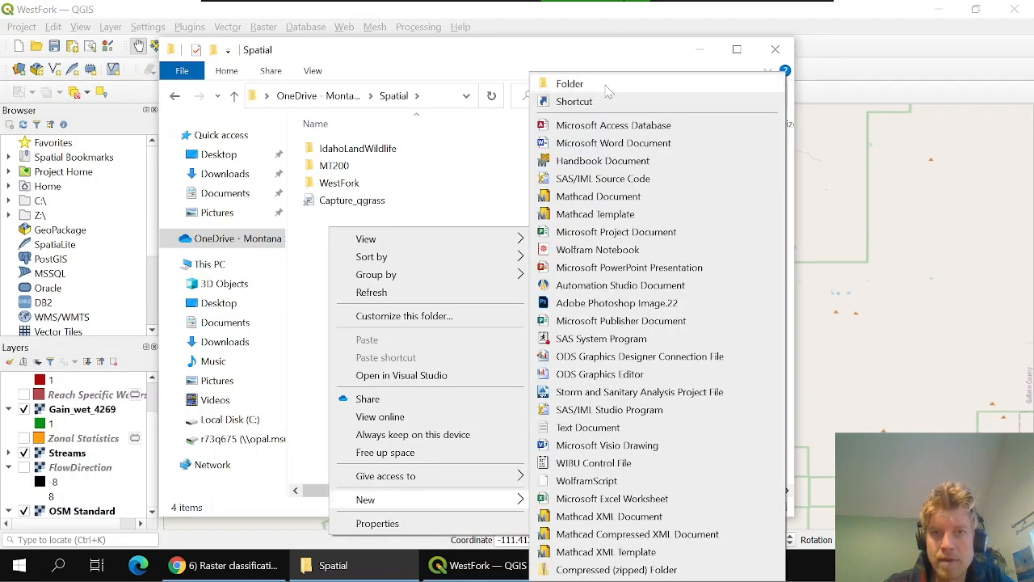
{"action": "left_click", "coordinate": [550, 79]}
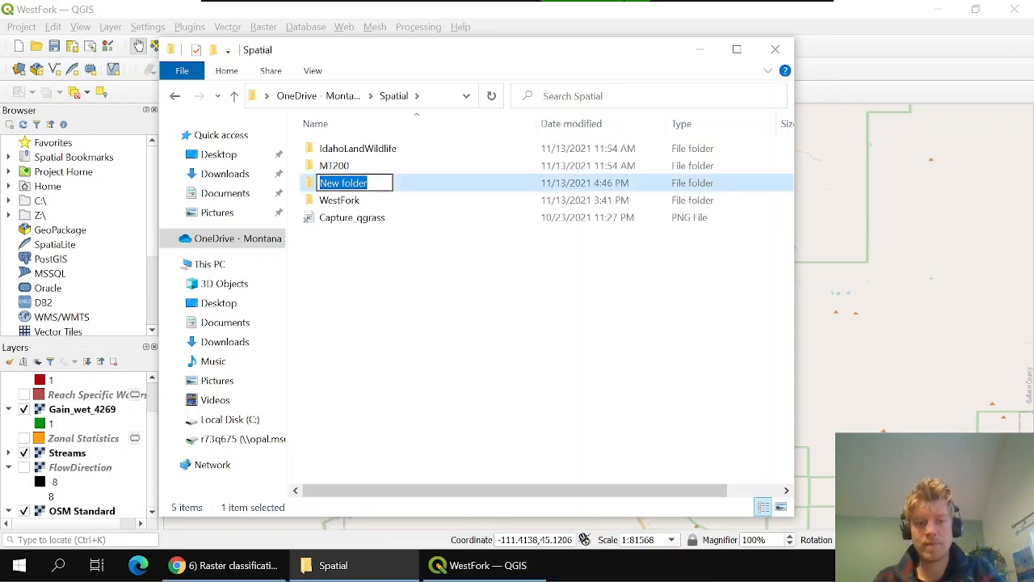
{"action": "type", "text": "Wil"}
{"action": "key", "text": "BackSpace"}
{"action": "key", "text": "BackSpace"}
{"action": "key", "text": "BackSpace"}
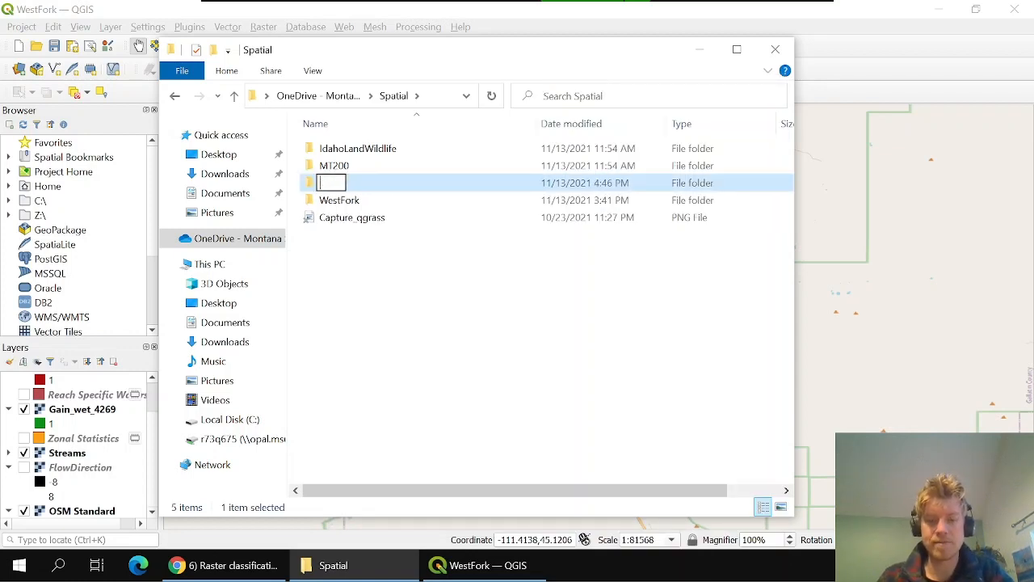
{"action": "type", "text": "Nor"}
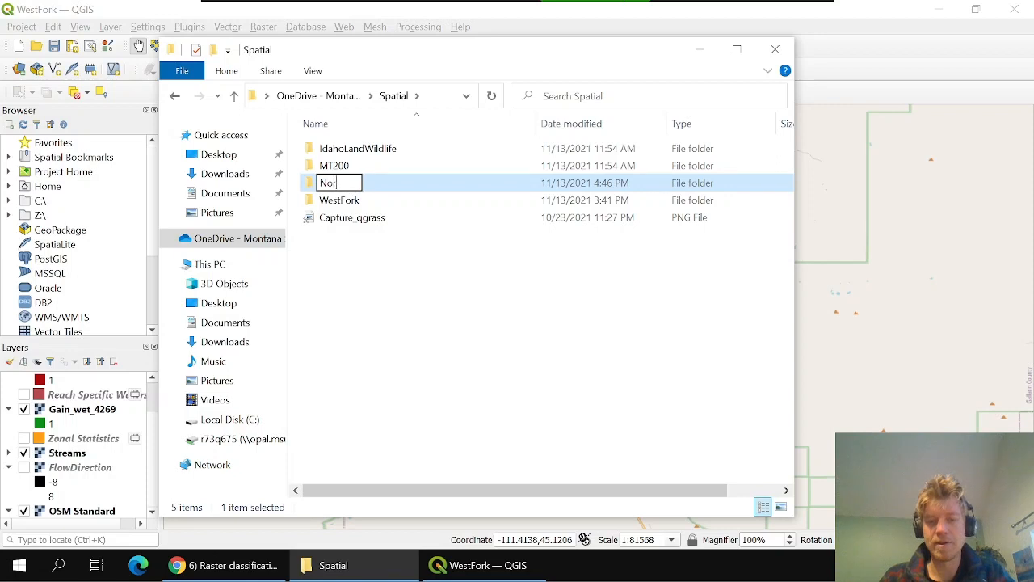
{"action": "type", "text": "thFork"}
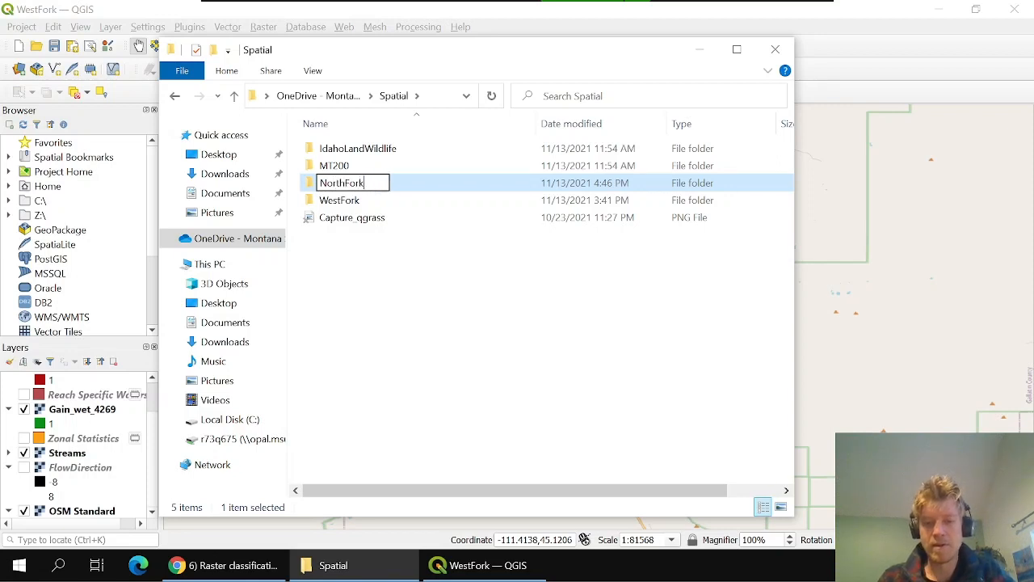
{"action": "type", "text": "Forest"}
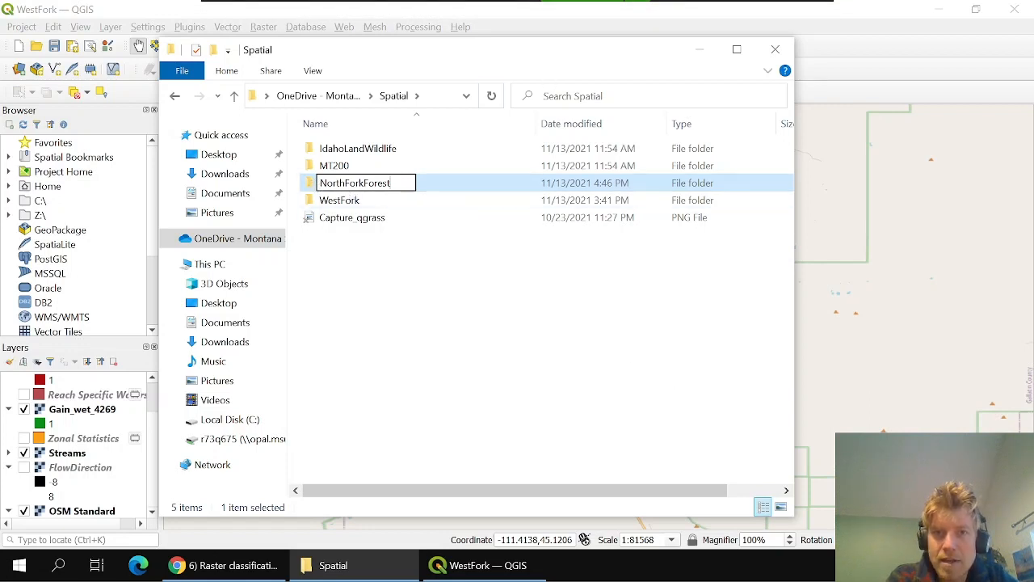
{"action": "left_click", "coordinate": [372, 202]}
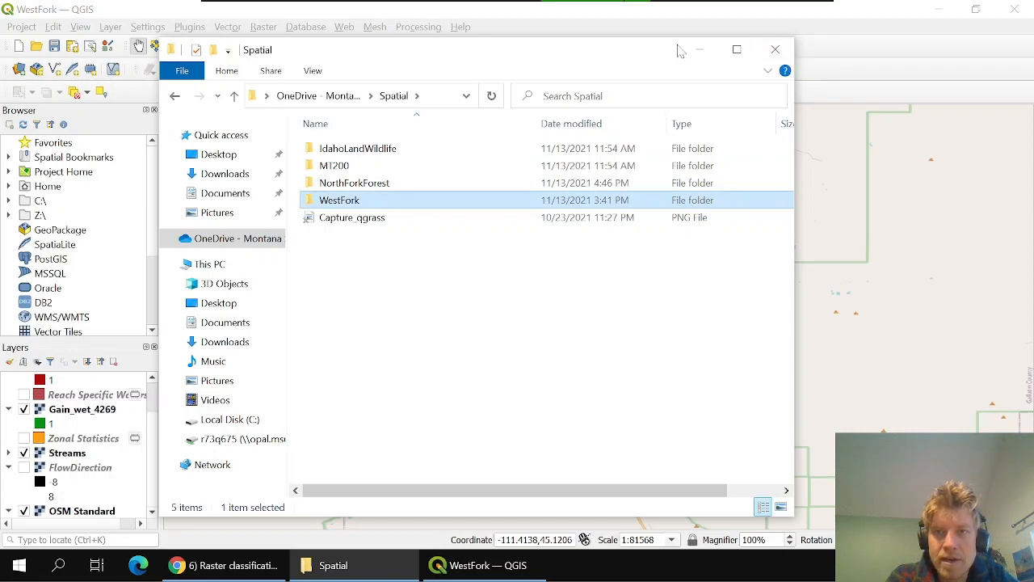
{"action": "left_click", "coordinate": [772, 50]}
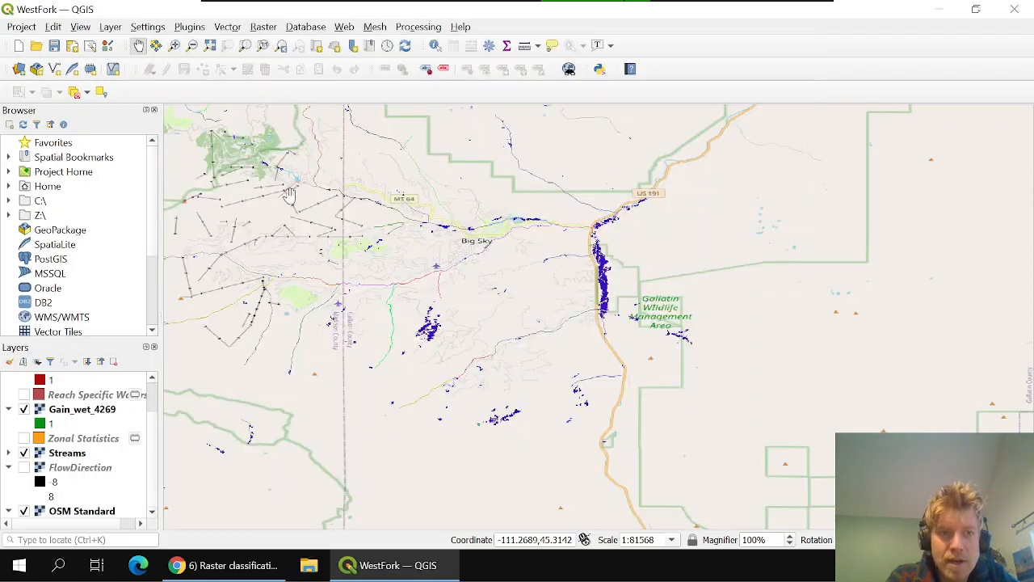
- Create a new QGIS project and save it as NorthForkForest in the OneDrive Spatial/NorthForkForest folder
{"action": "left_click", "coordinate": [19, 46]}
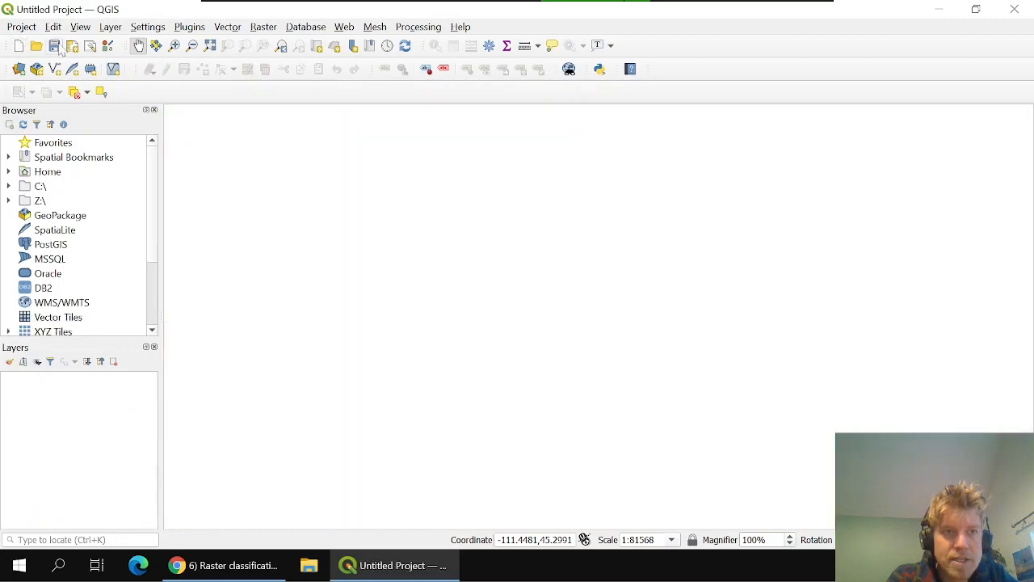
{"action": "left_click", "coordinate": [19, 28]}
{"action": "left_click", "coordinate": [64, 172]}
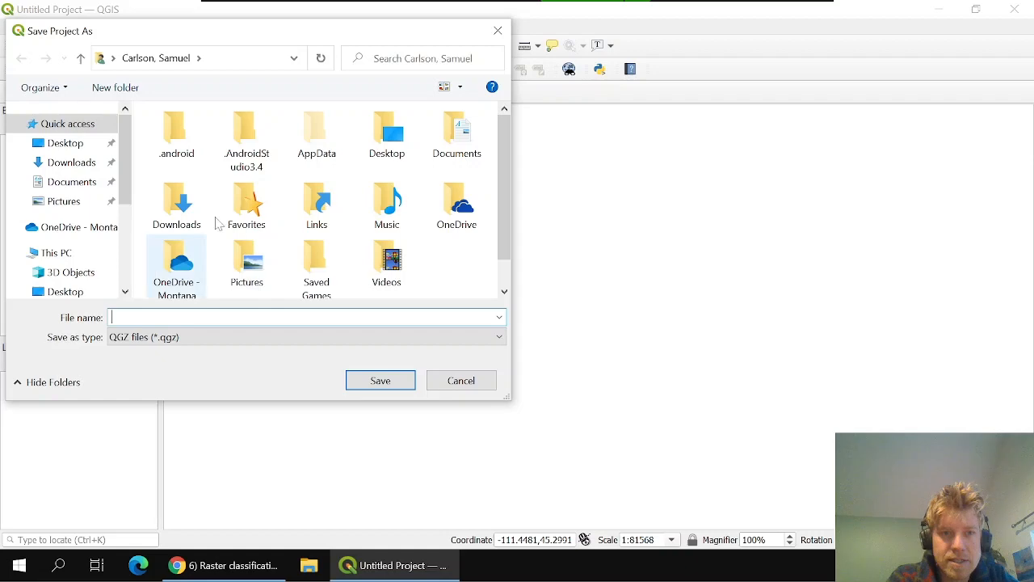
{"action": "left_click", "coordinate": [87, 231]}
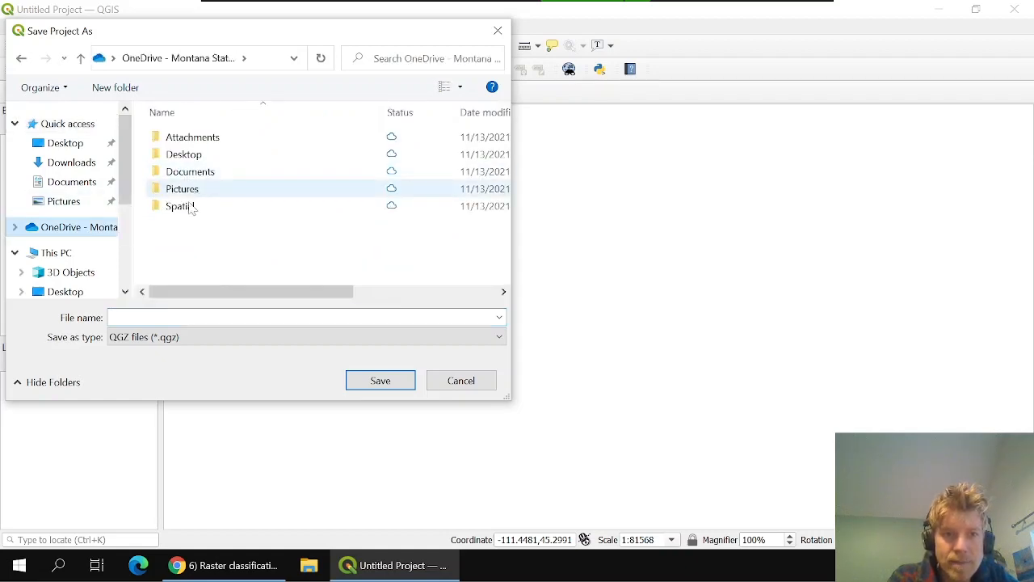
{"action": "double_click", "coordinate": [192, 206]}
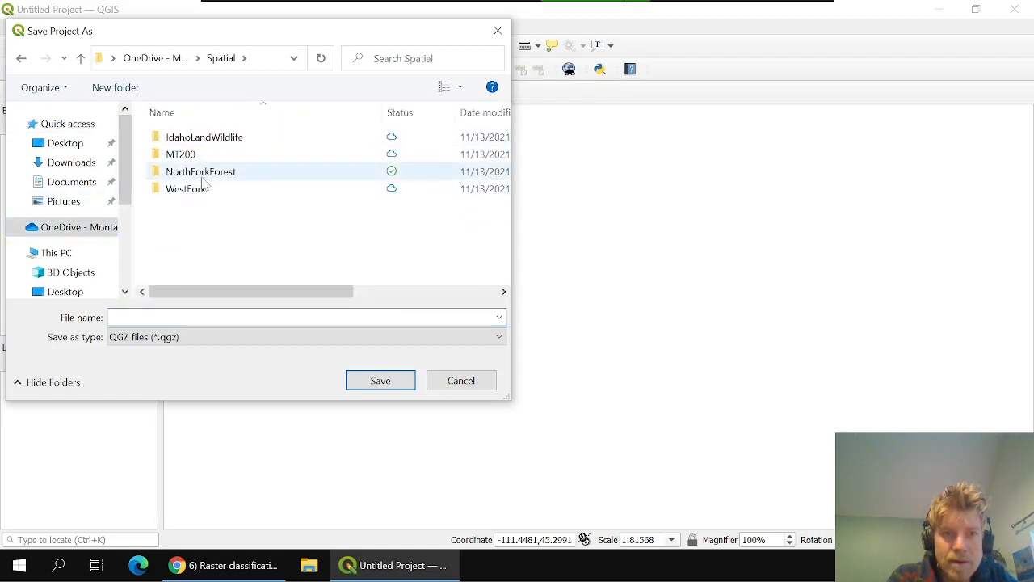
{"action": "double_click", "coordinate": [200, 172]}
{"action": "left_click", "coordinate": [162, 318]}
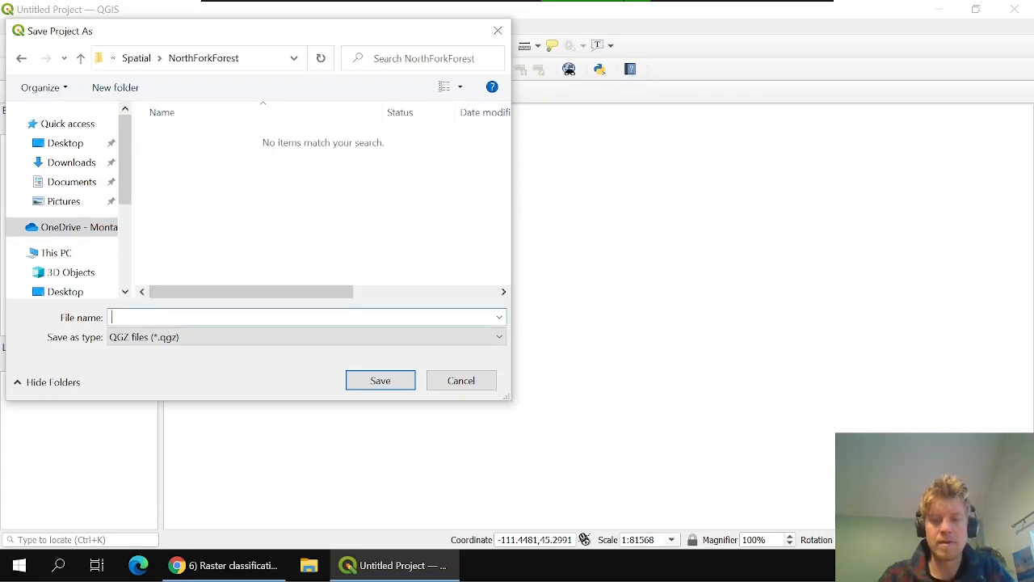
{"action": "type", "text": "North"}
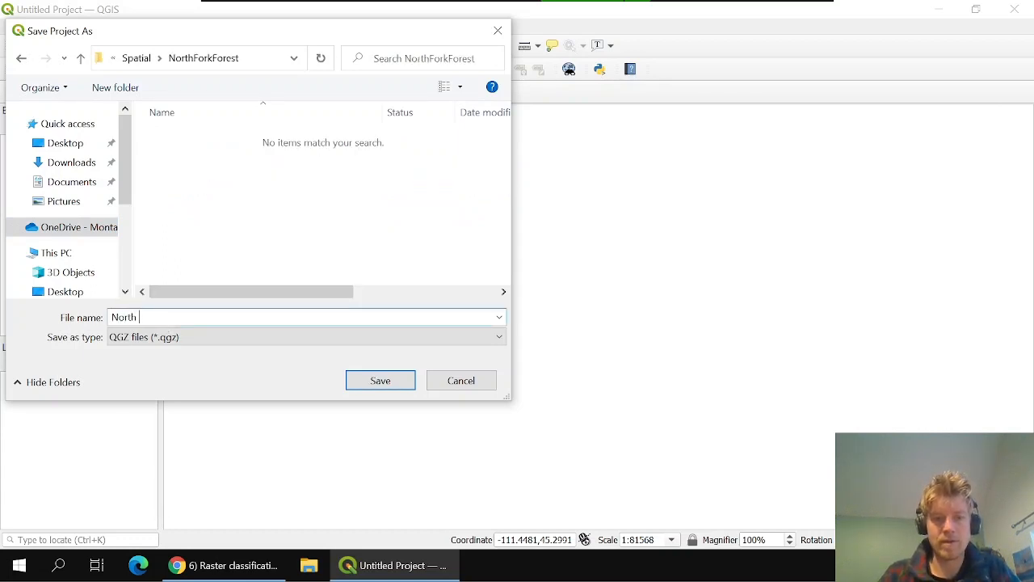
{"action": "type", "text": "ForkFor"}
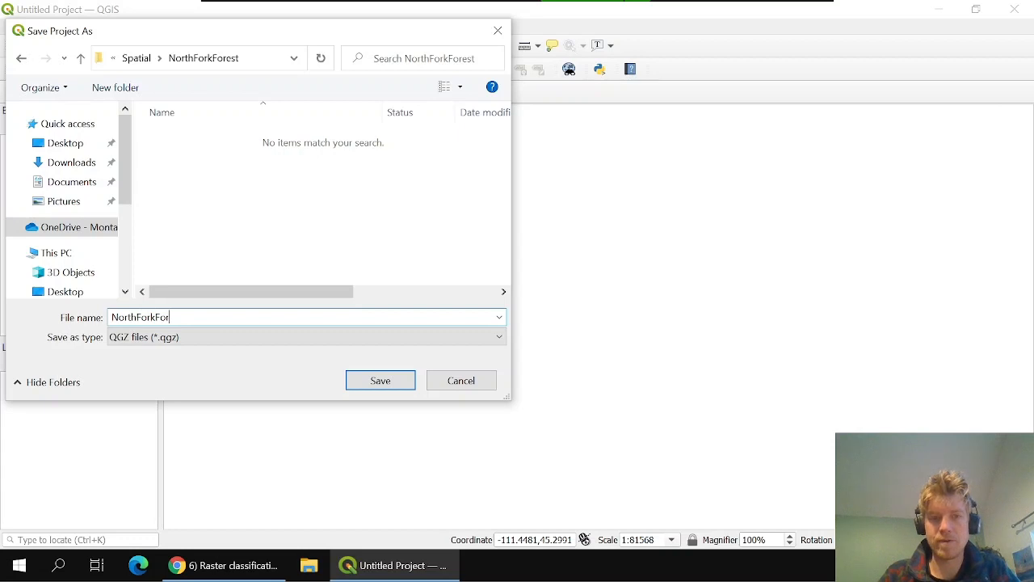
{"action": "type", "text": "est"}
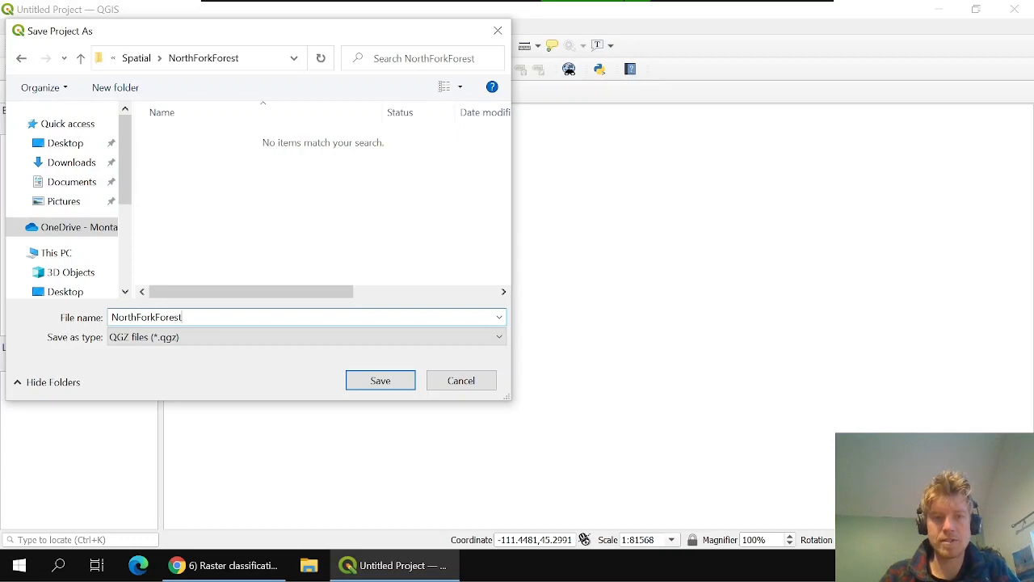
{"action": "left_click", "coordinate": [395, 385]}
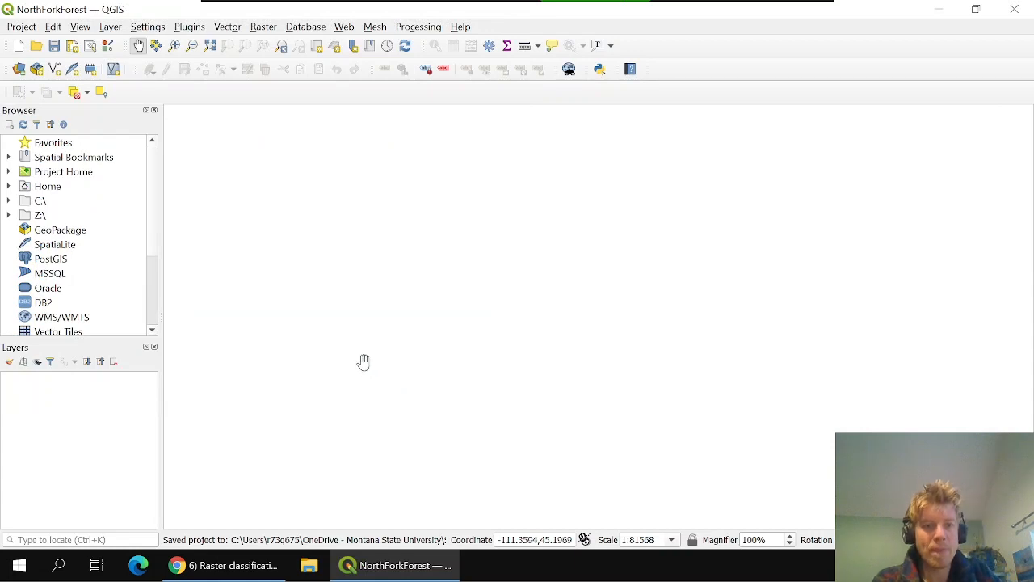
- Switch to Chrome and download SourceFiles.zip from the Raster classification module's SourceFiles page
{"action": "left_click", "coordinate": [243, 565]}
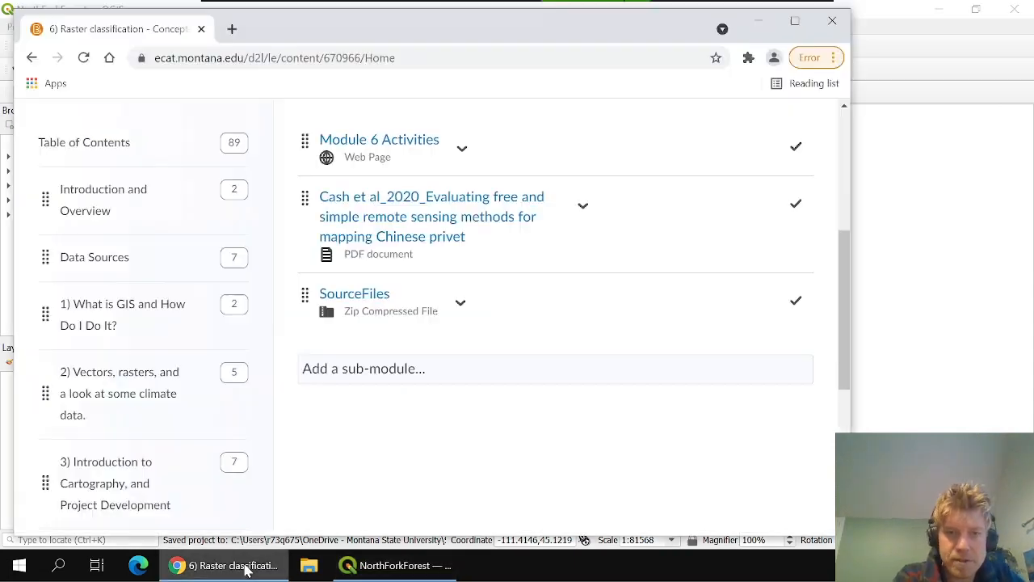
{"action": "left_click", "coordinate": [360, 296]}
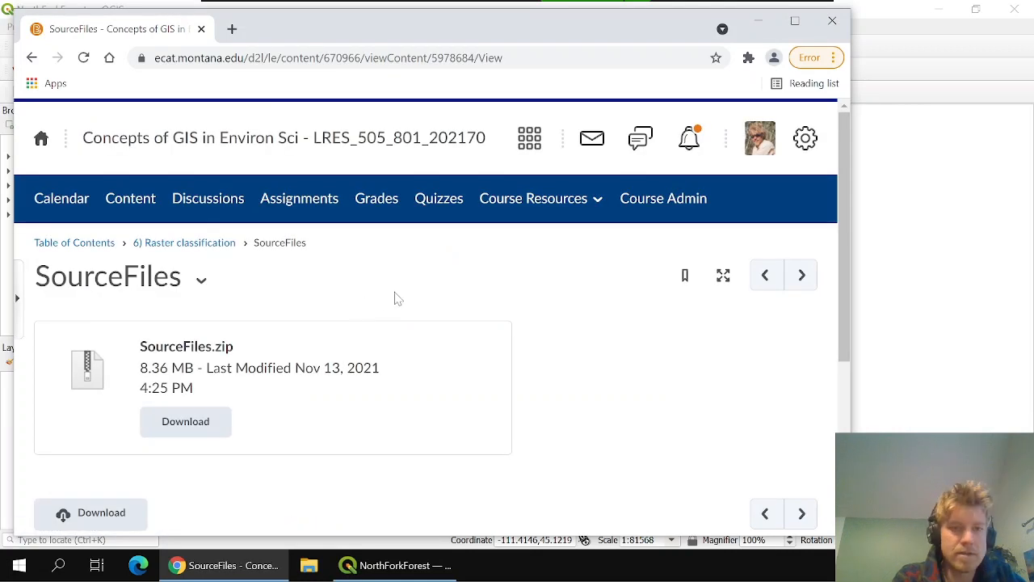
{"action": "left_click", "coordinate": [175, 435]}
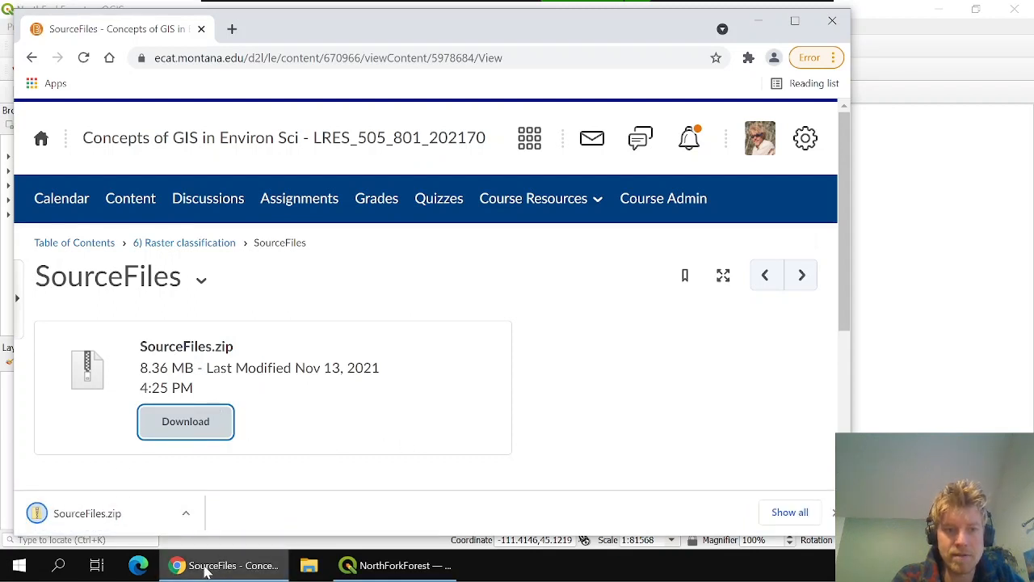
- In File Explorer, open the extraction dialog for the SourceFiles archive in the Downloads folder
{"action": "left_click", "coordinate": [309, 566]}
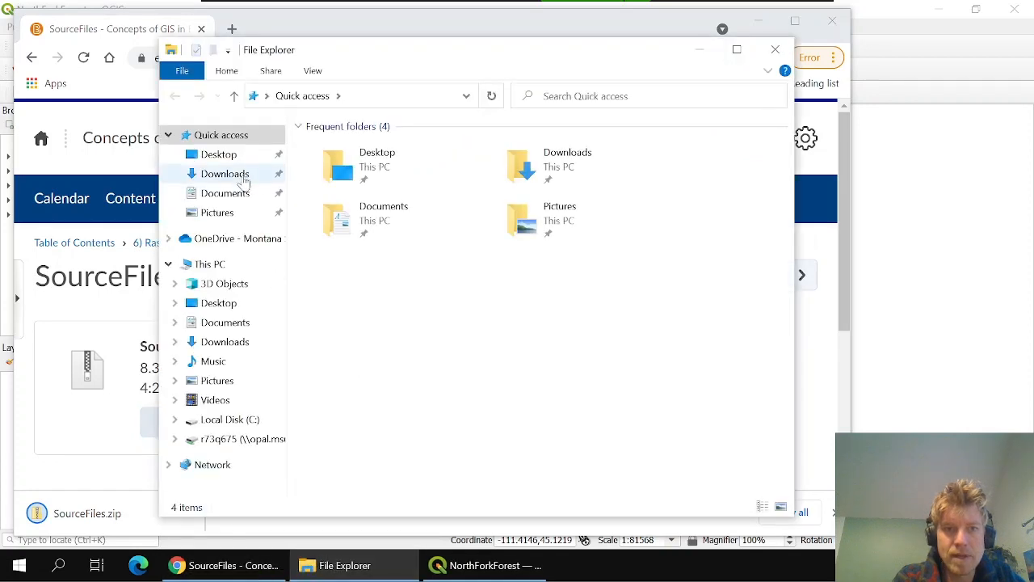
{"action": "left_click", "coordinate": [235, 176]}
{"action": "left_click", "coordinate": [343, 173]}
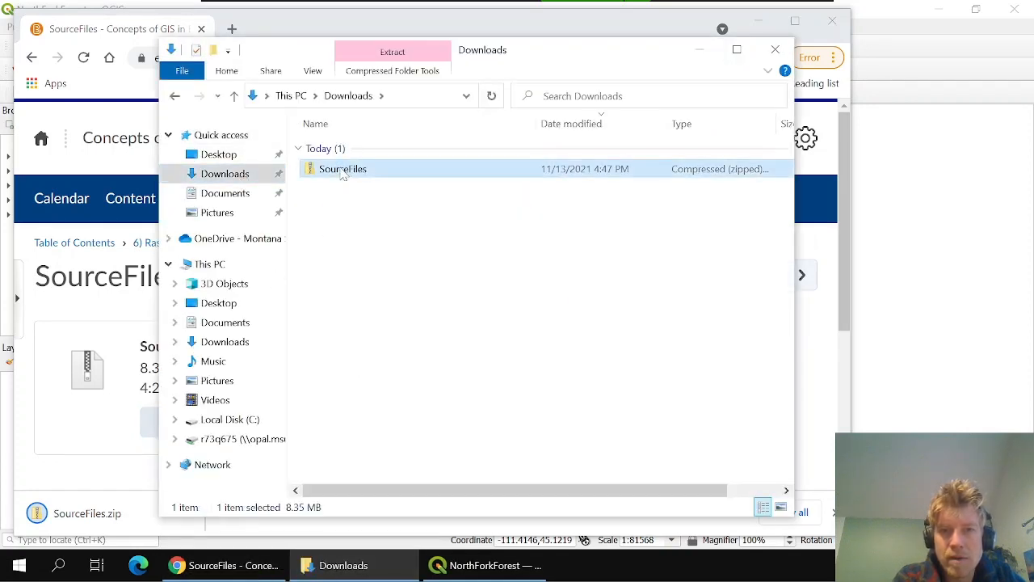
{"action": "right_click", "coordinate": [342, 171]}
{"action": "left_click", "coordinate": [414, 226]}
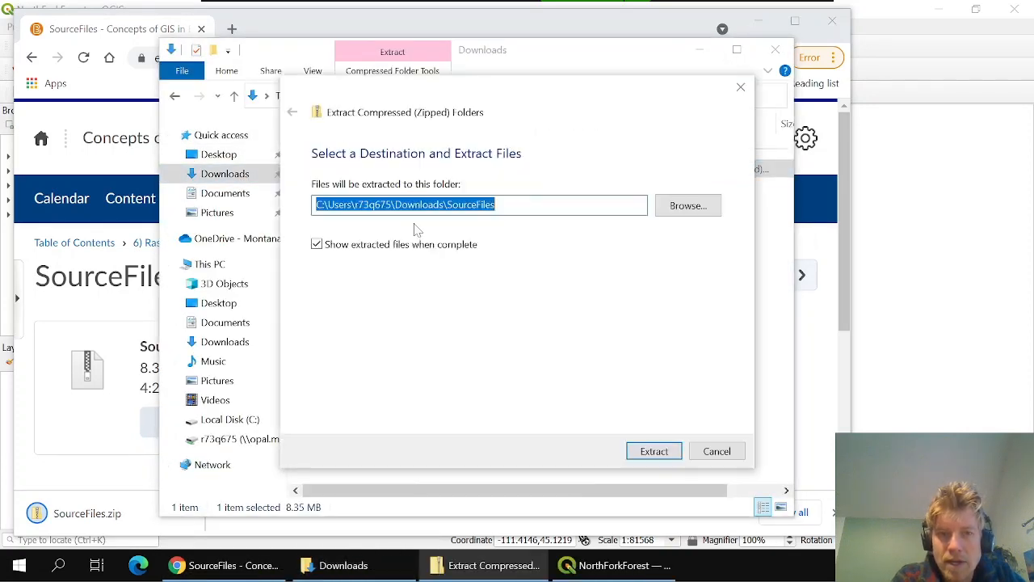
- Extract the archive into the OneDrive Spatial/NorthForkForest folder, and close the window showing the extracted files
{"action": "left_click", "coordinate": [688, 206]}
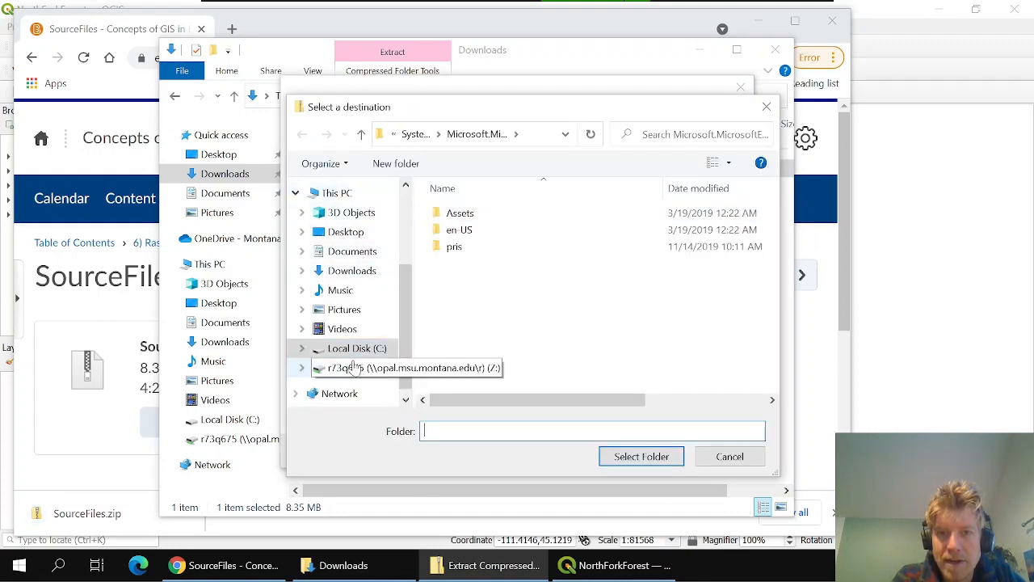
{"action": "scroll", "coordinate": [352, 353], "scroll_direction": "up", "scroll_amount": 3}
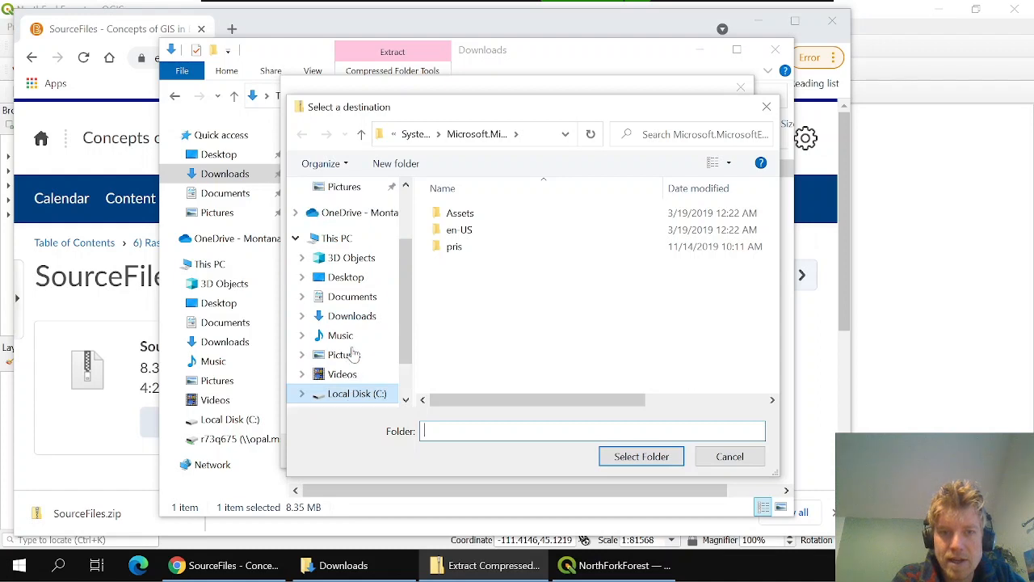
{"action": "left_click", "coordinate": [382, 240]}
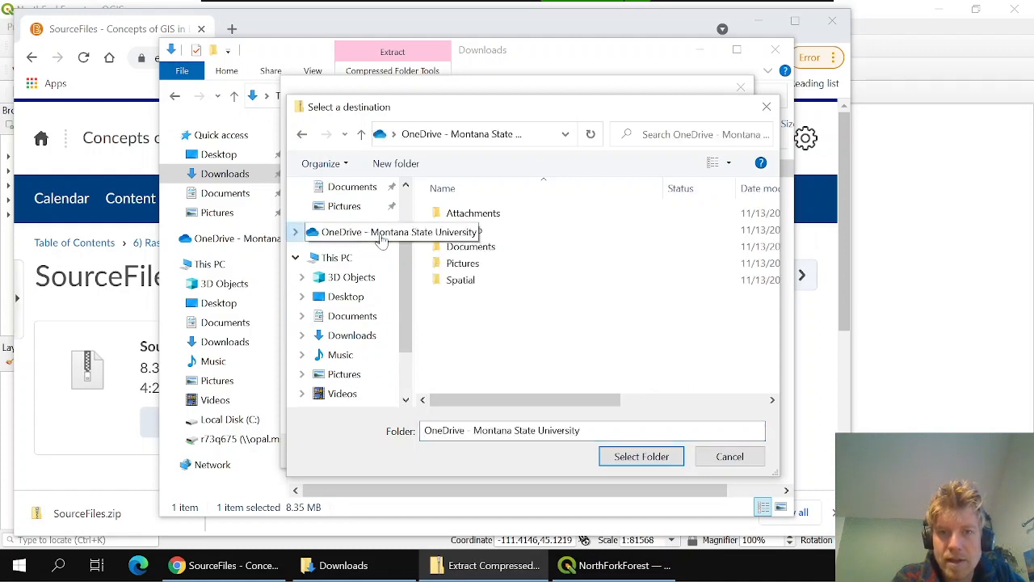
{"action": "double_click", "coordinate": [463, 280]}
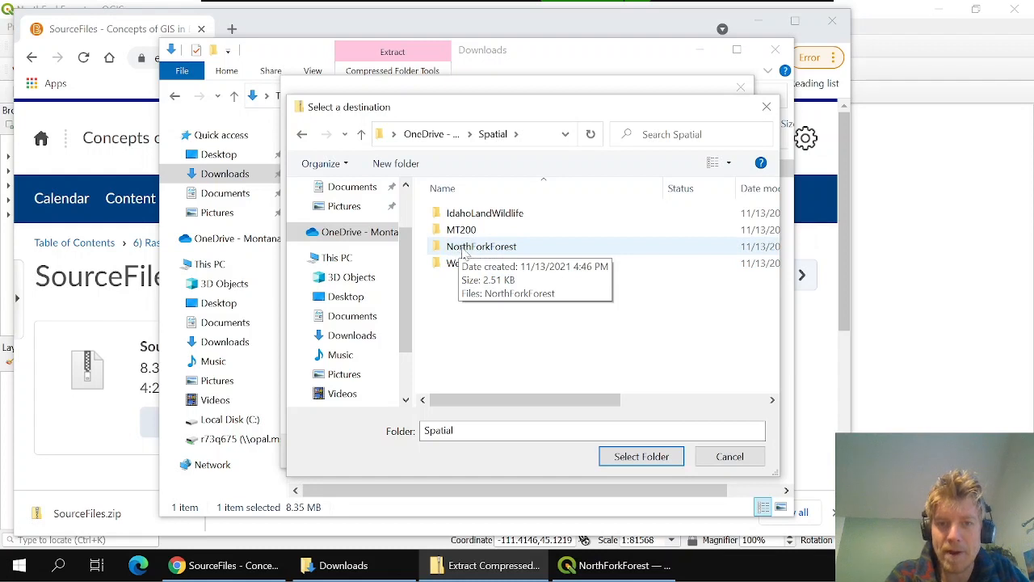
{"action": "double_click", "coordinate": [477, 247]}
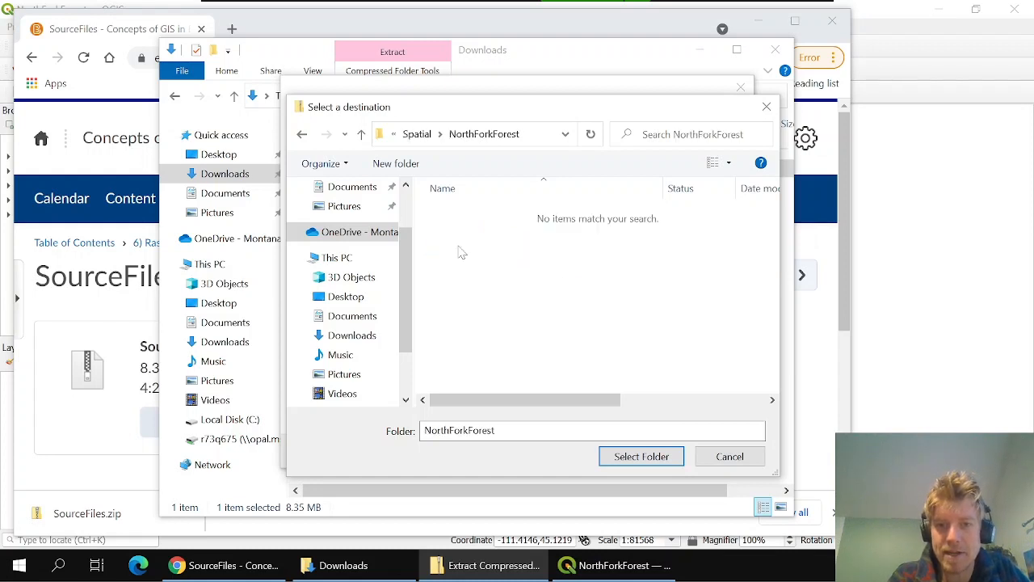
{"action": "left_click", "coordinate": [653, 460]}
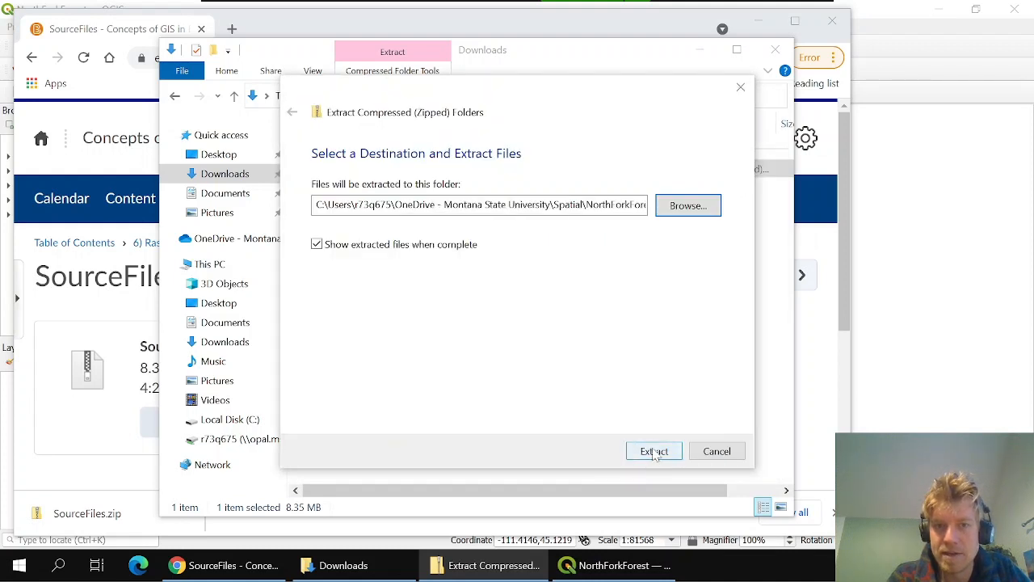
{"action": "left_click", "coordinate": [654, 451]}
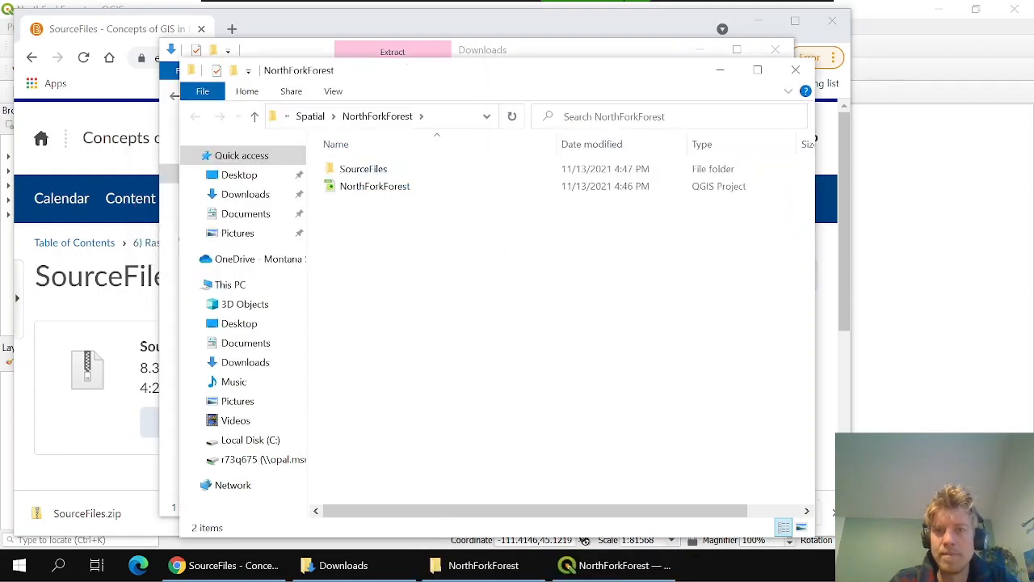
{"action": "left_click", "coordinate": [796, 71]}
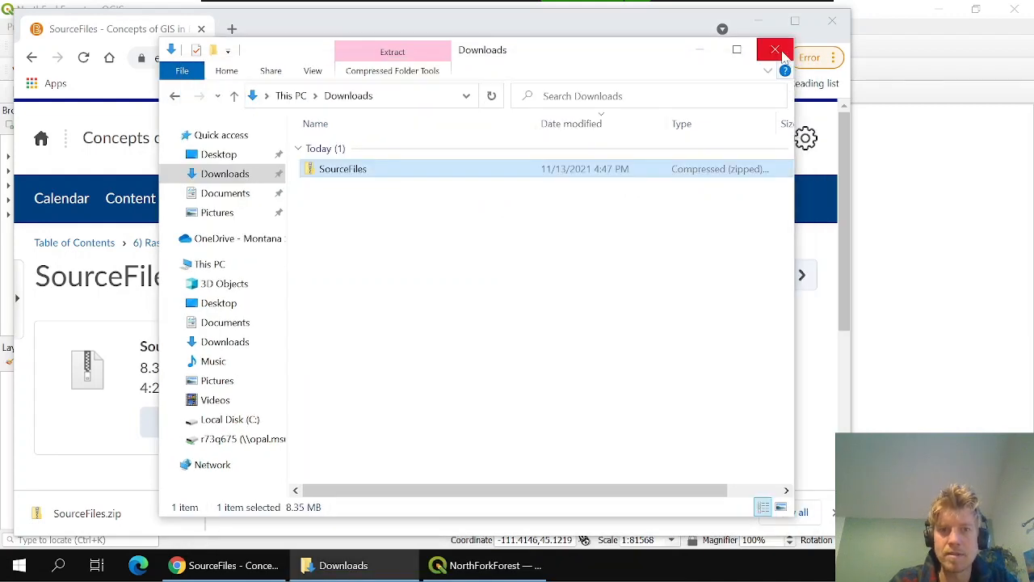
- Close the Downloads and Chrome windows, and add NLCD_GlaceirArea.tif from the project's SourceFiles folder to the QGIS map
{"action": "left_click", "coordinate": [781, 53]}
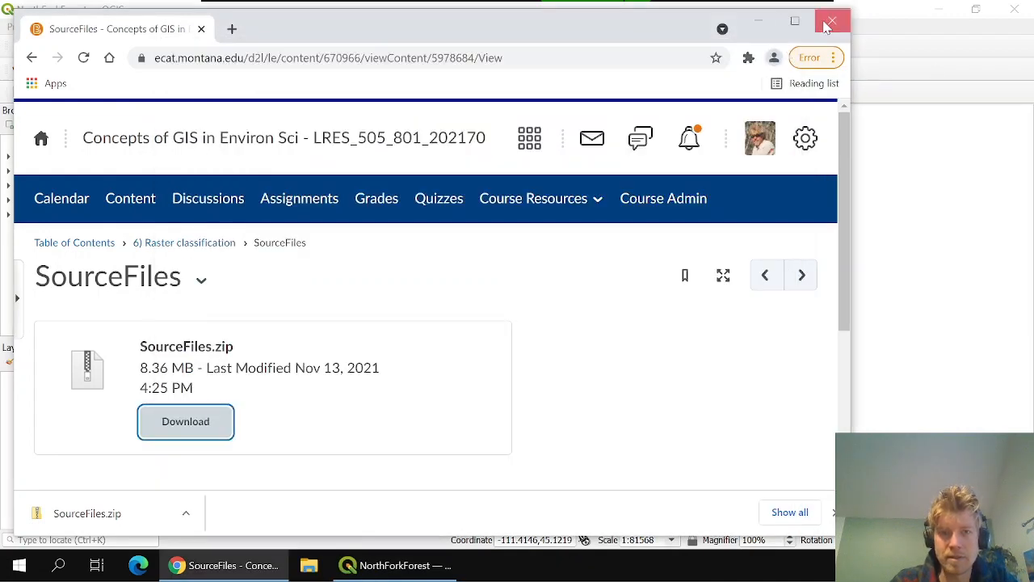
{"action": "left_click", "coordinate": [829, 20]}
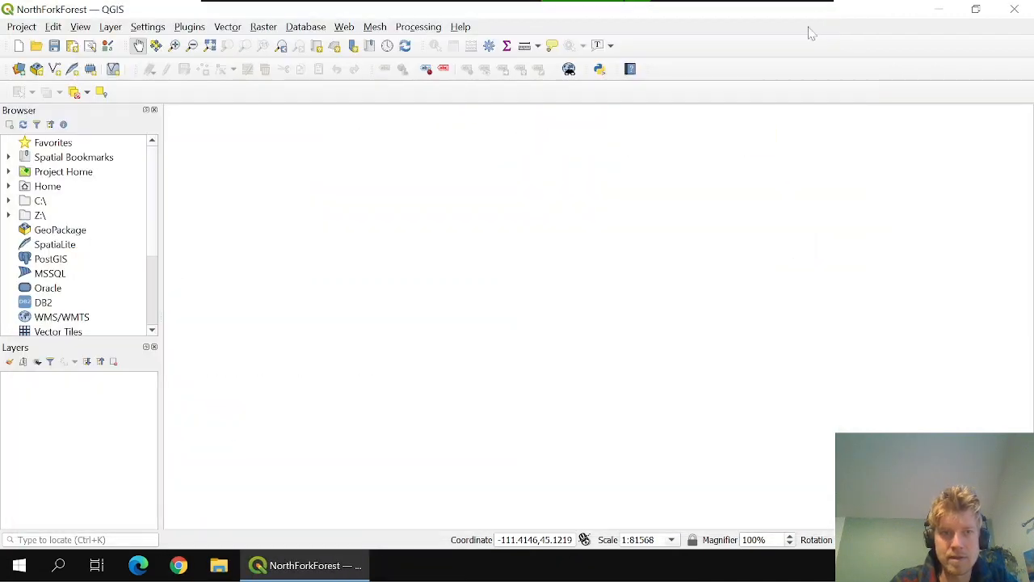
{"action": "left_click", "coordinate": [9, 173]}
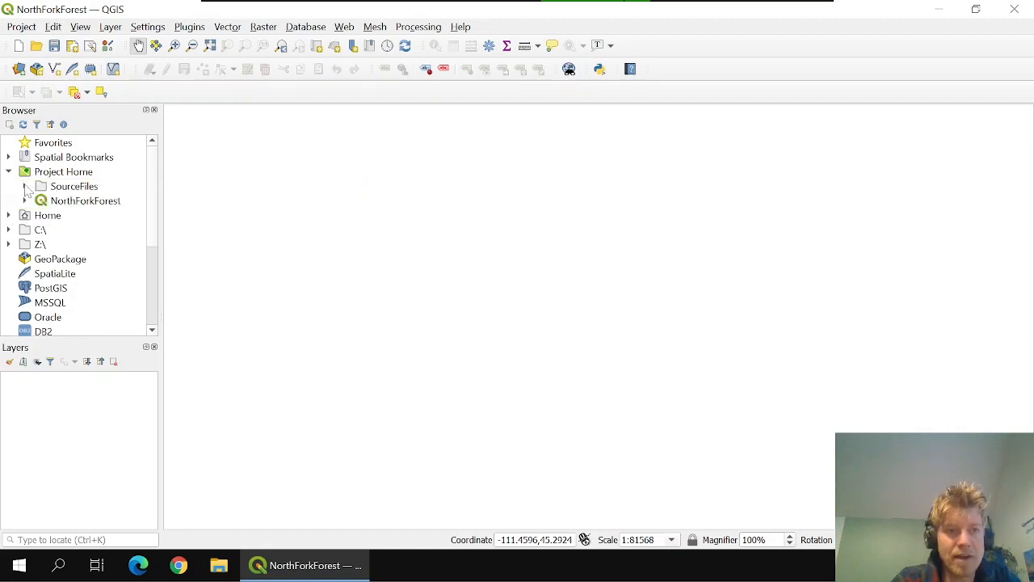
{"action": "left_click", "coordinate": [25, 187]}
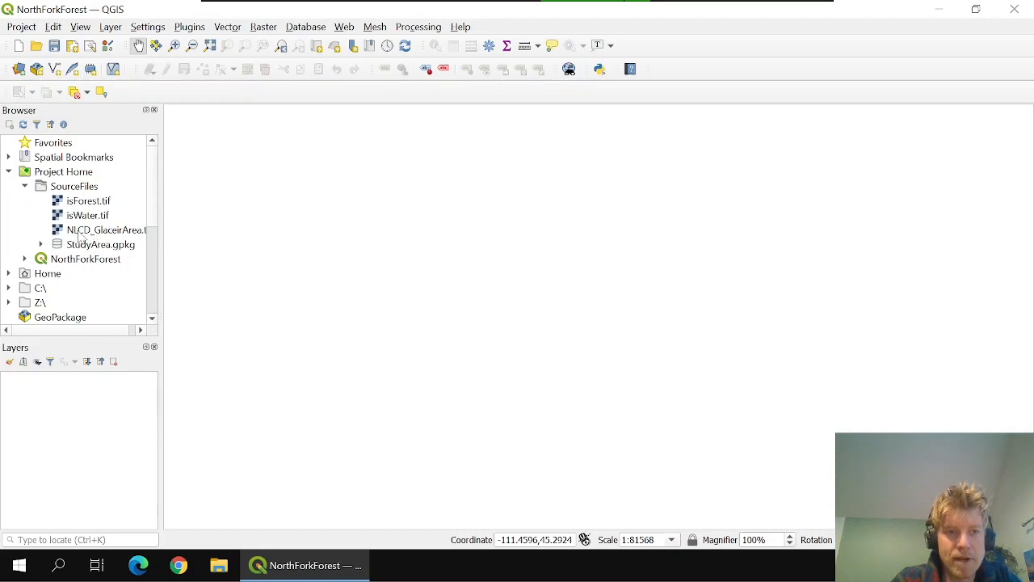
{"action": "double_click", "coordinate": [81, 232]}
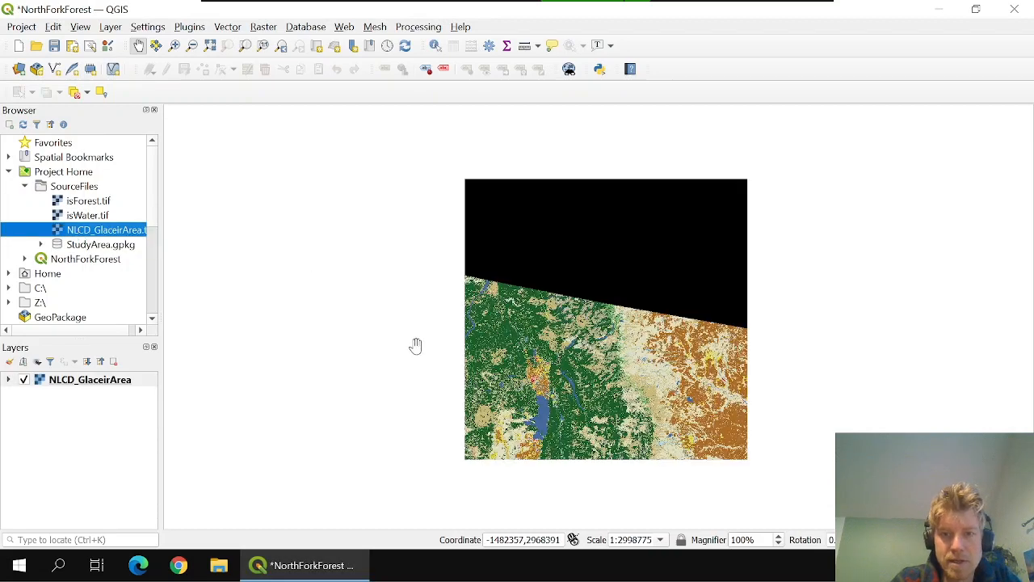
{"action": "scroll", "coordinate": [512, 356], "scroll_direction": "up", "scroll_amount": 1}
{"action": "left_click_drag", "start_coordinate": [549, 361], "coordinate": [456, 279]}
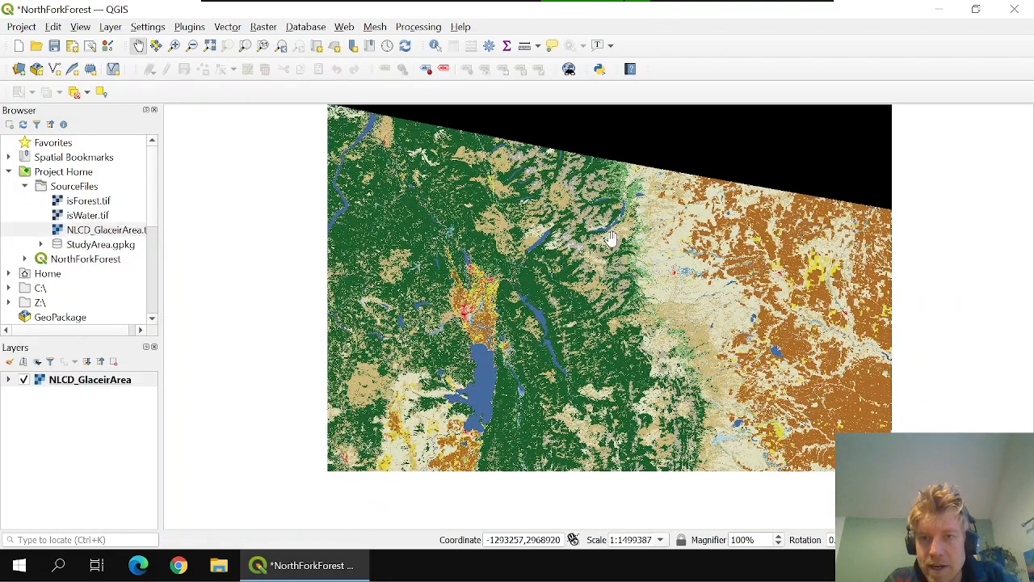
{"action": "left_click_drag", "start_coordinate": [605, 231], "coordinate": [510, 240]}
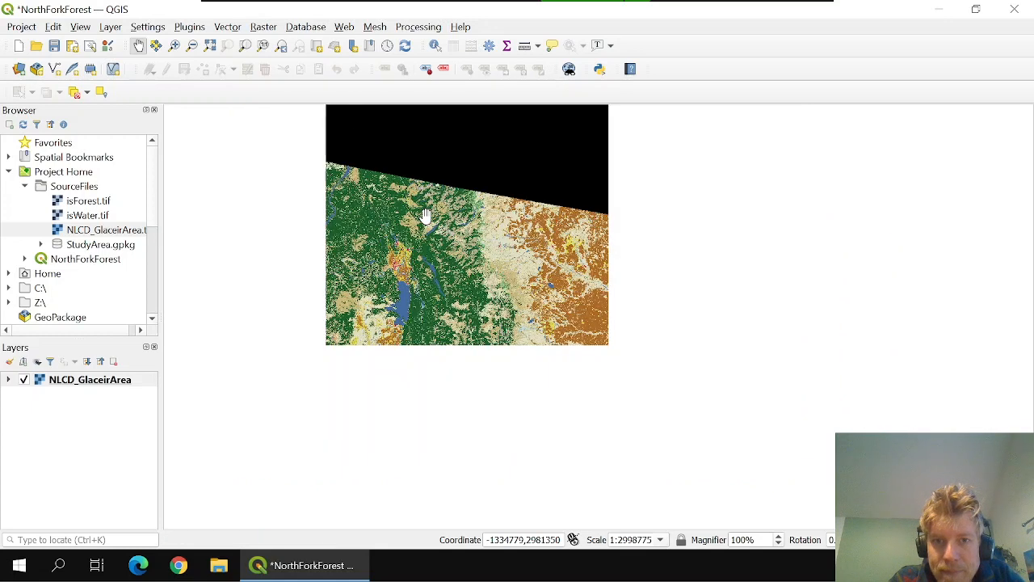
{"action": "scroll", "coordinate": [425, 217], "scroll_direction": "down", "scroll_amount": 1}
{"action": "left_click_drag", "start_coordinate": [399, 176], "coordinate": [397, 240]}
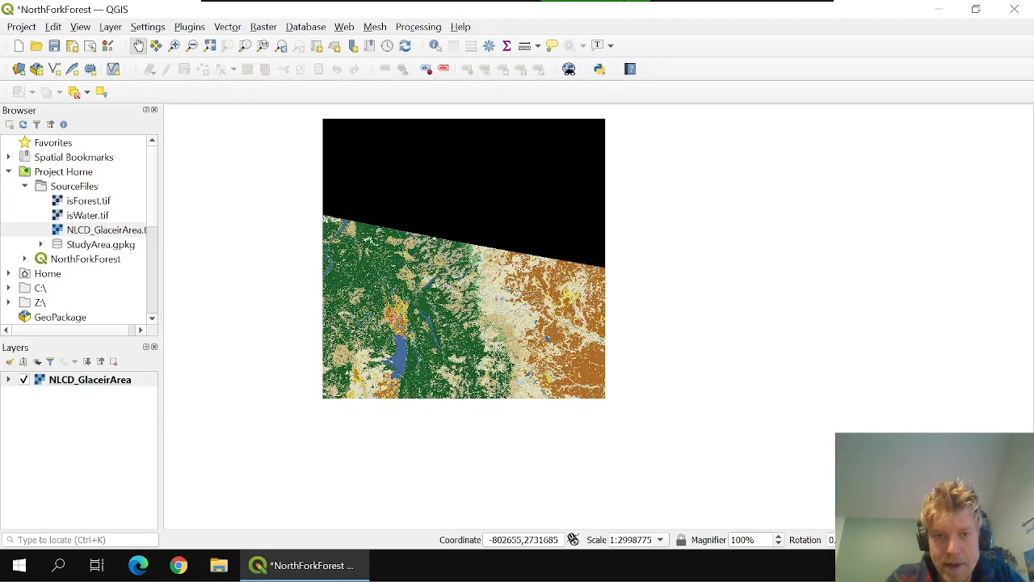
- Set the project coordinate reference system to WGS 84 / Pseudo-Mercator (EPSG:3857)
{"action": "left_click", "coordinate": [972, 540]}
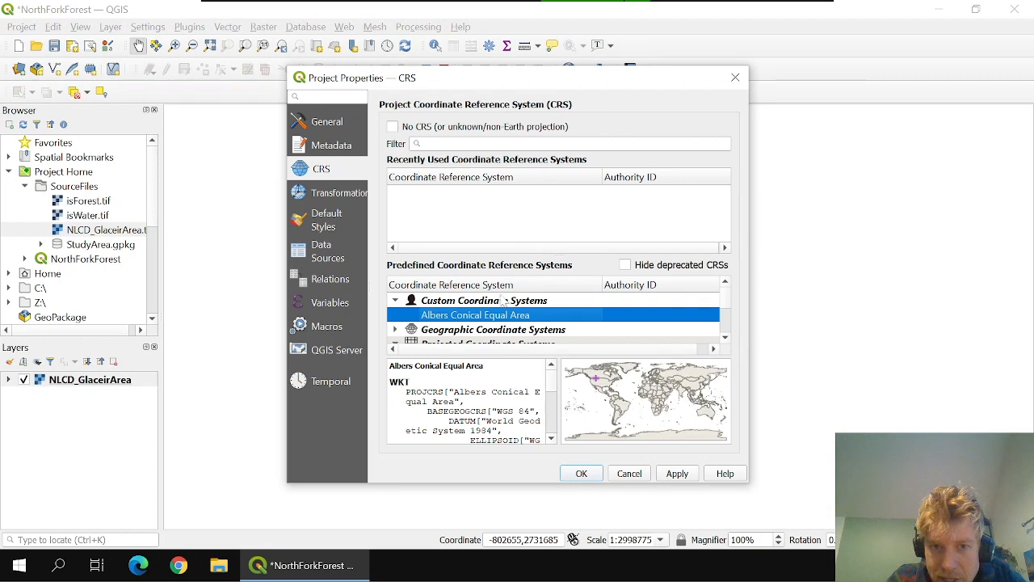
{"action": "left_click", "coordinate": [396, 330]}
{"action": "scroll", "coordinate": [417, 332], "scroll_direction": "down", "scroll_amount": 1}
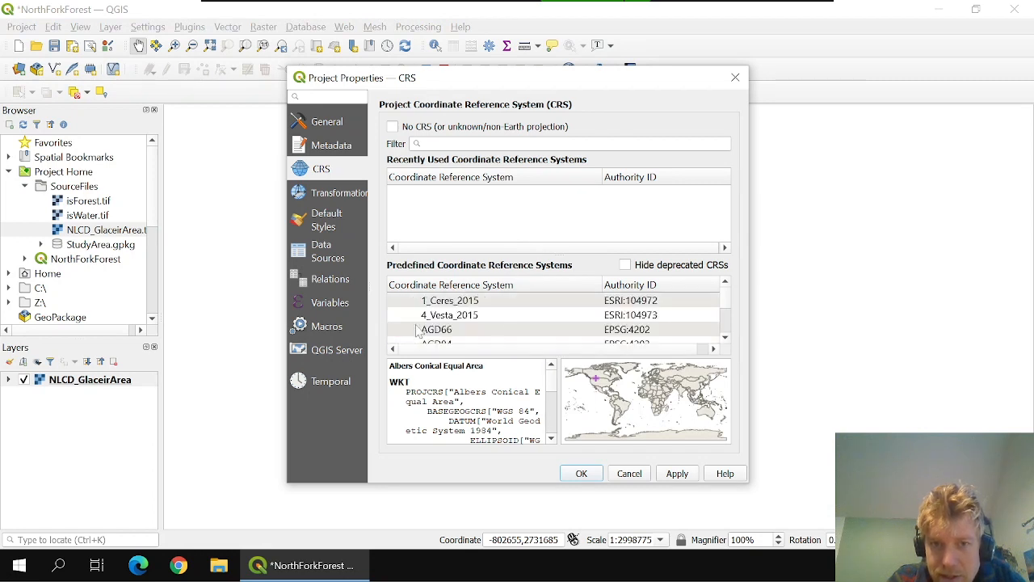
{"action": "left_click", "coordinate": [598, 144]}
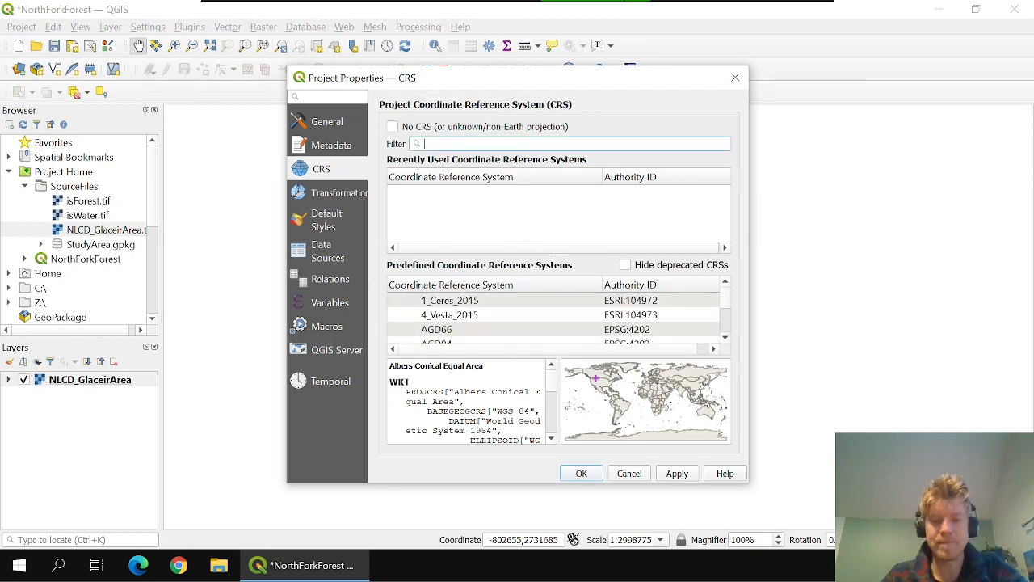
{"action": "type", "text": "3857"}
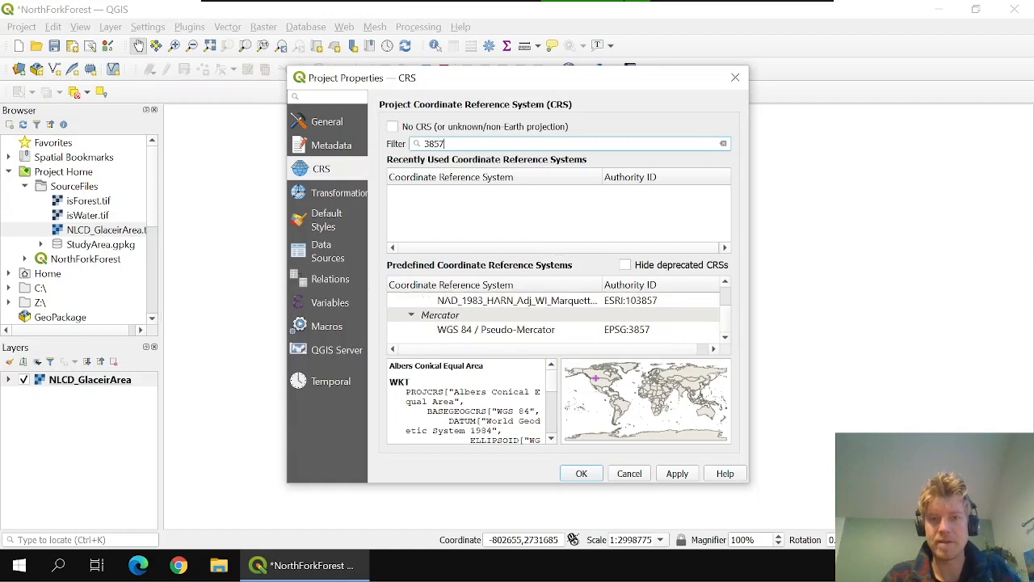
{"action": "left_click", "coordinate": [548, 329]}
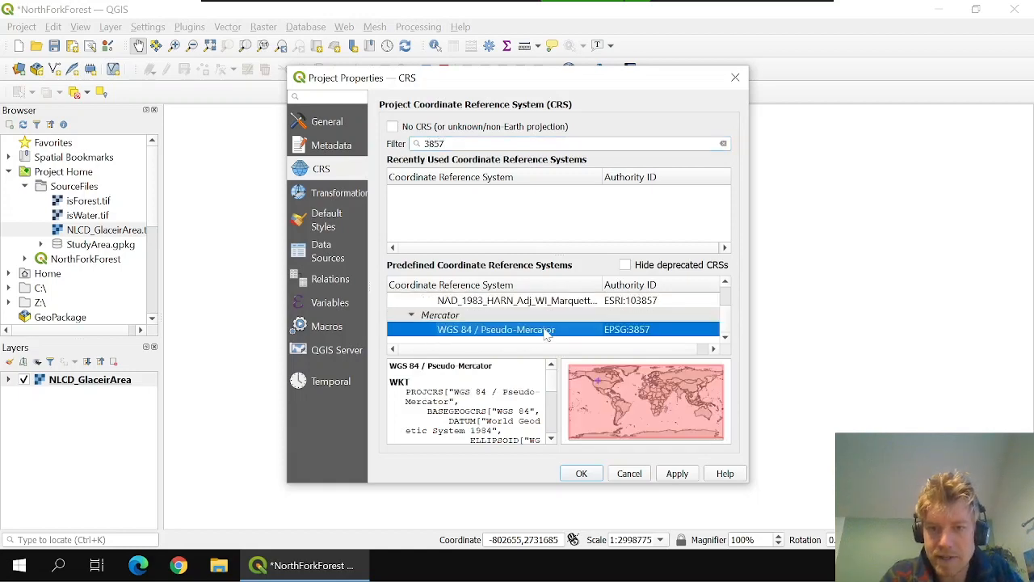
{"action": "left_click", "coordinate": [672, 478]}
{"action": "left_click", "coordinate": [585, 477]}
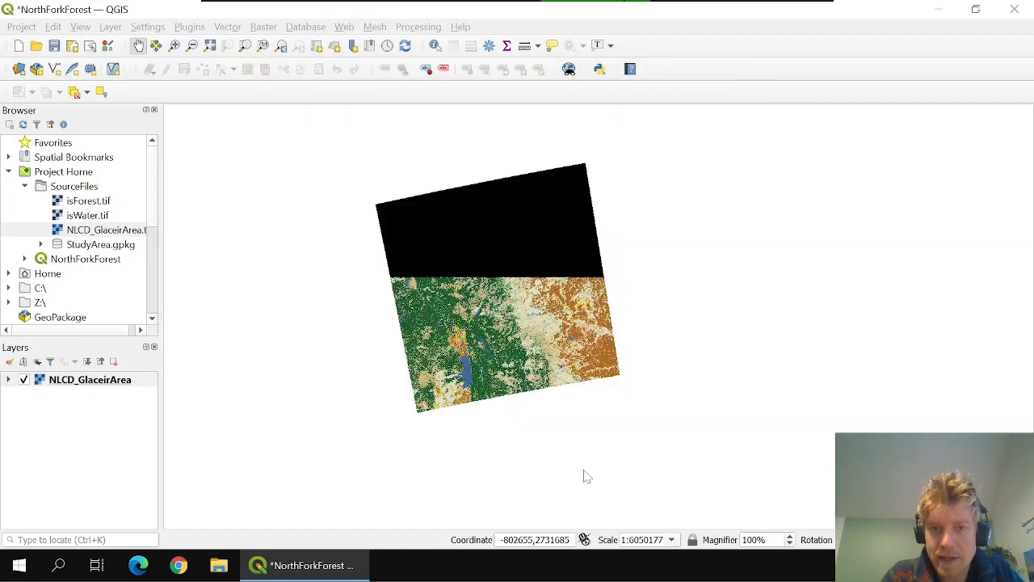
- Add the isWater.tif and isForest.tif rasters from the SourceFiles folder to the map
{"action": "scroll", "coordinate": [499, 301], "scroll_direction": "up", "scroll_amount": 1}
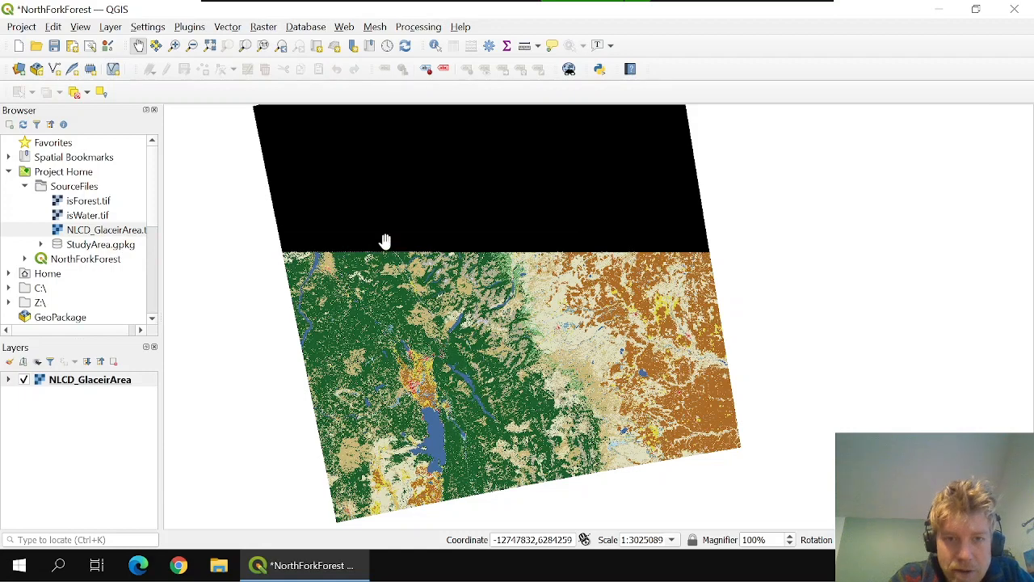
{"action": "left_click_drag", "start_coordinate": [509, 279], "coordinate": [540, 247]}
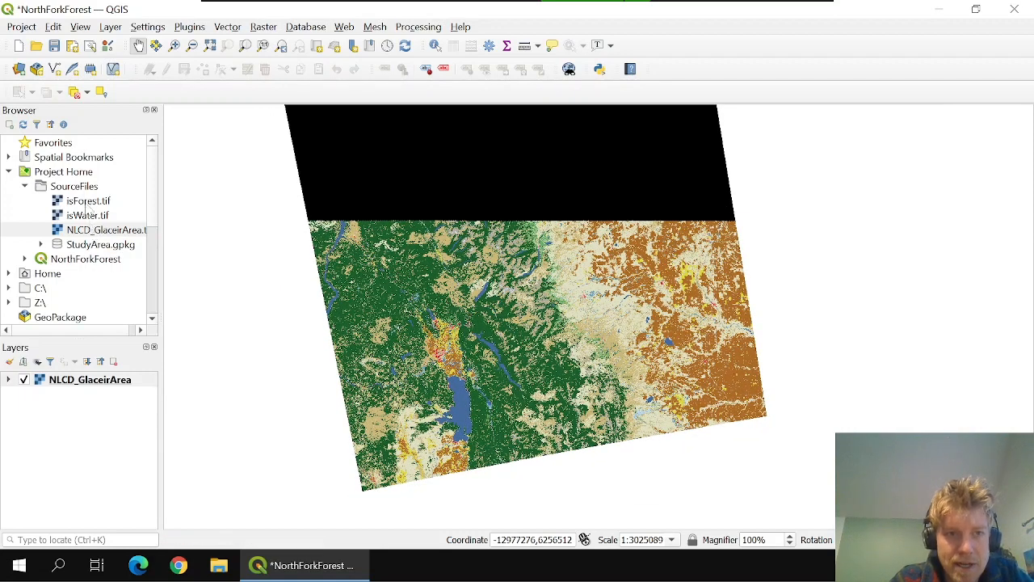
{"action": "double_click", "coordinate": [87, 216]}
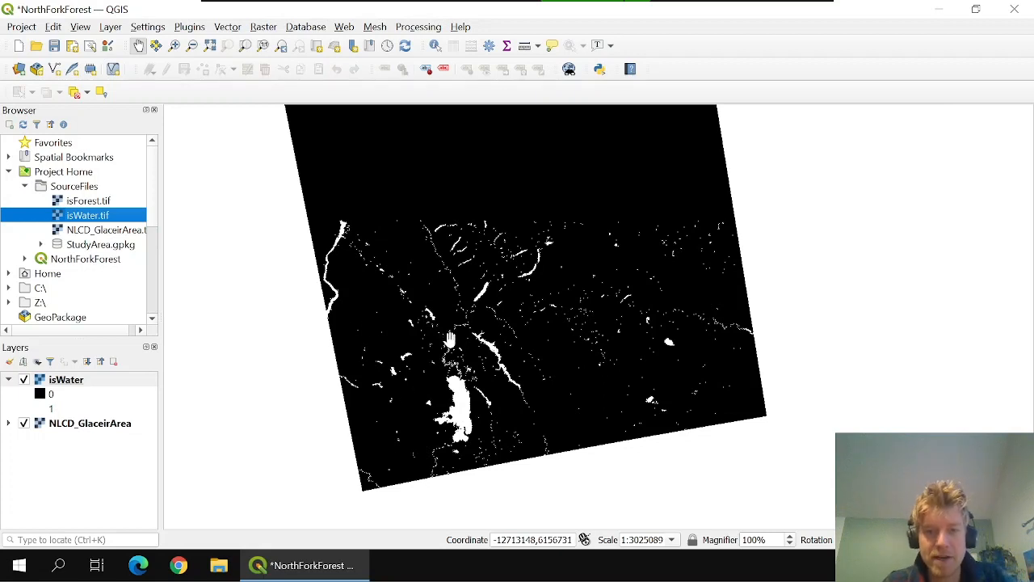
{"action": "left_click", "coordinate": [94, 203]}
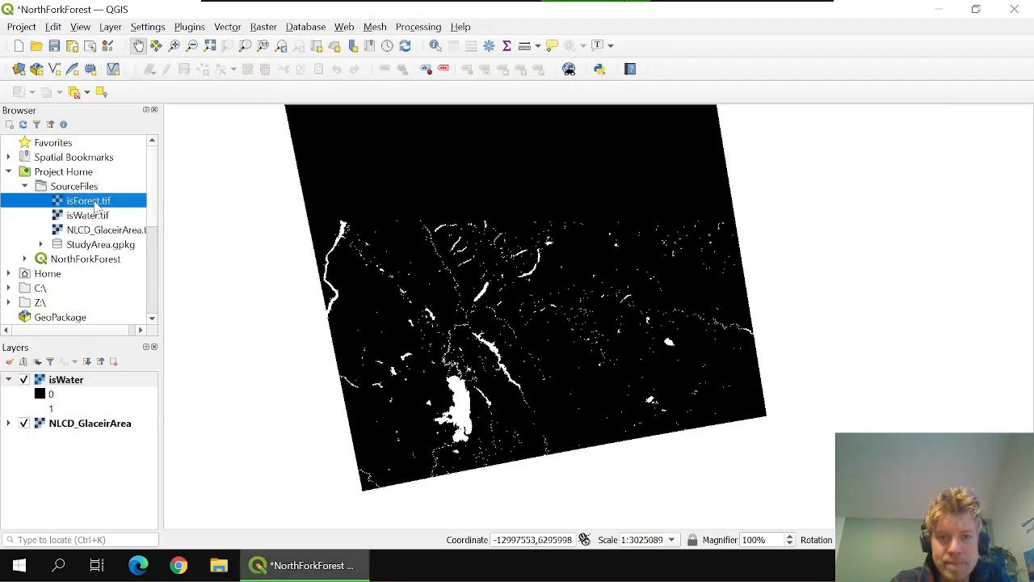
{"action": "double_click", "coordinate": [94, 203]}
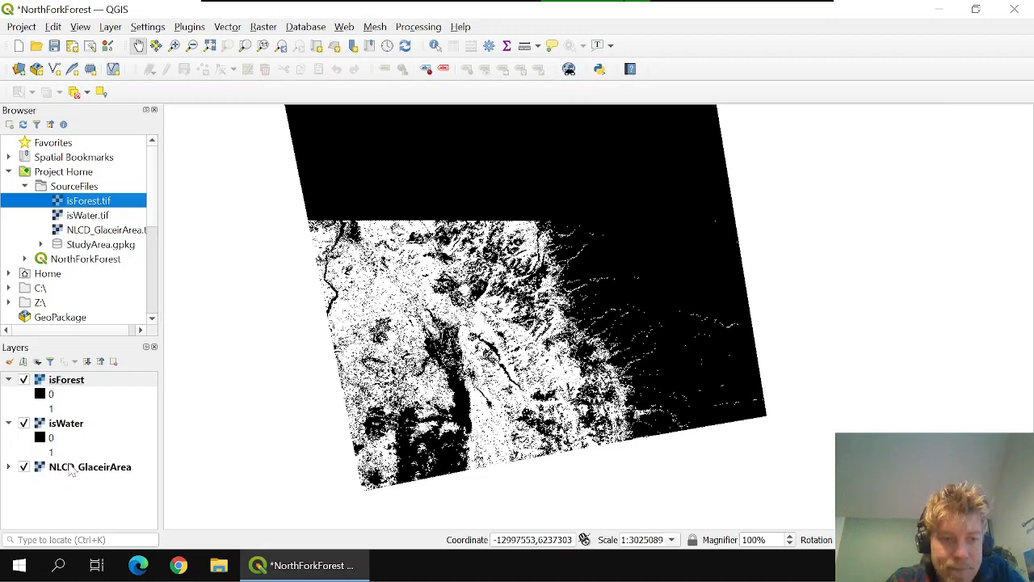
- Add the StudyArea layer from StudyArea.gpkg, and hide the isForest and isWater layers
{"action": "left_click", "coordinate": [41, 245]}
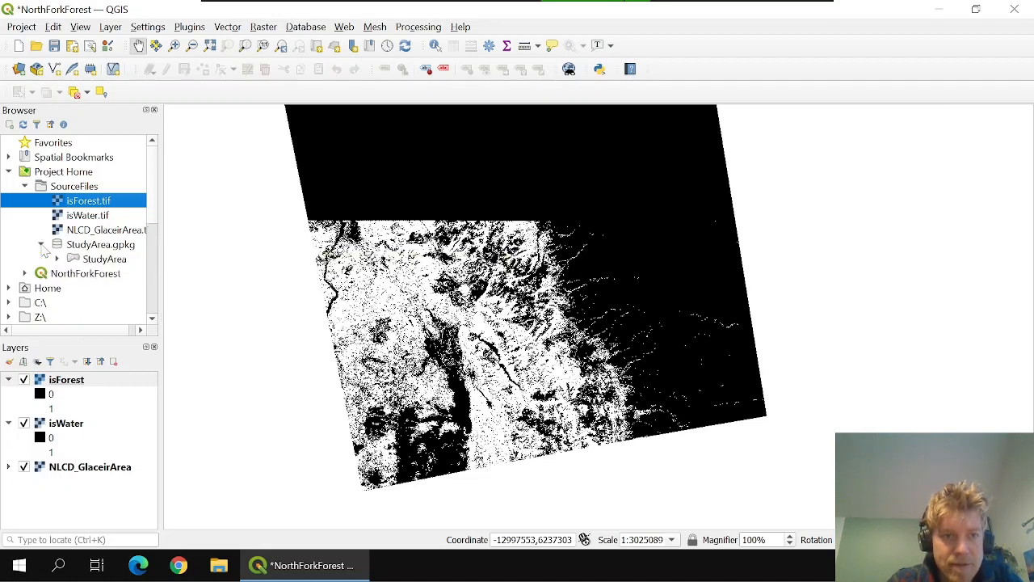
{"action": "left_click", "coordinate": [115, 265]}
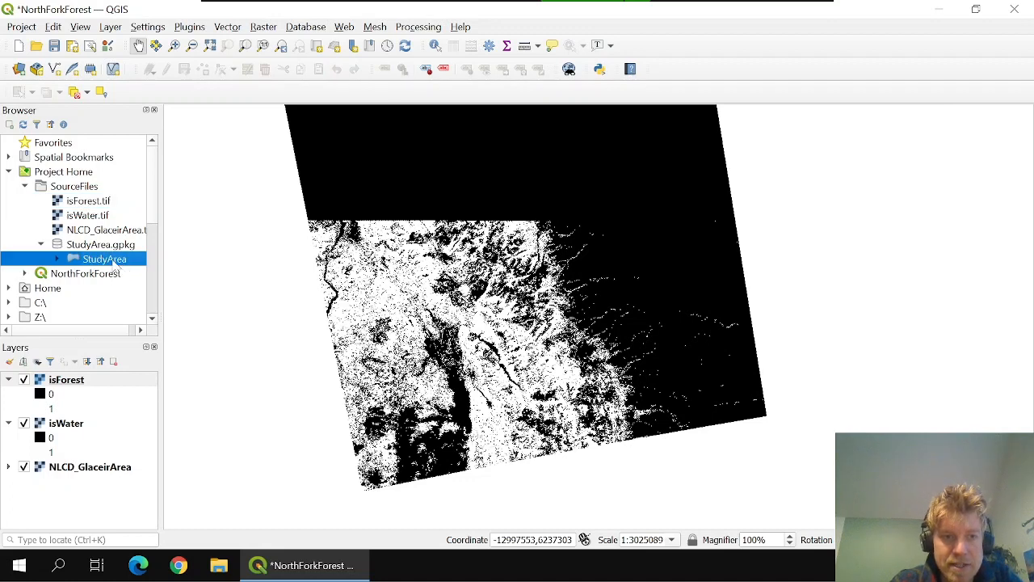
{"action": "double_click", "coordinate": [115, 265]}
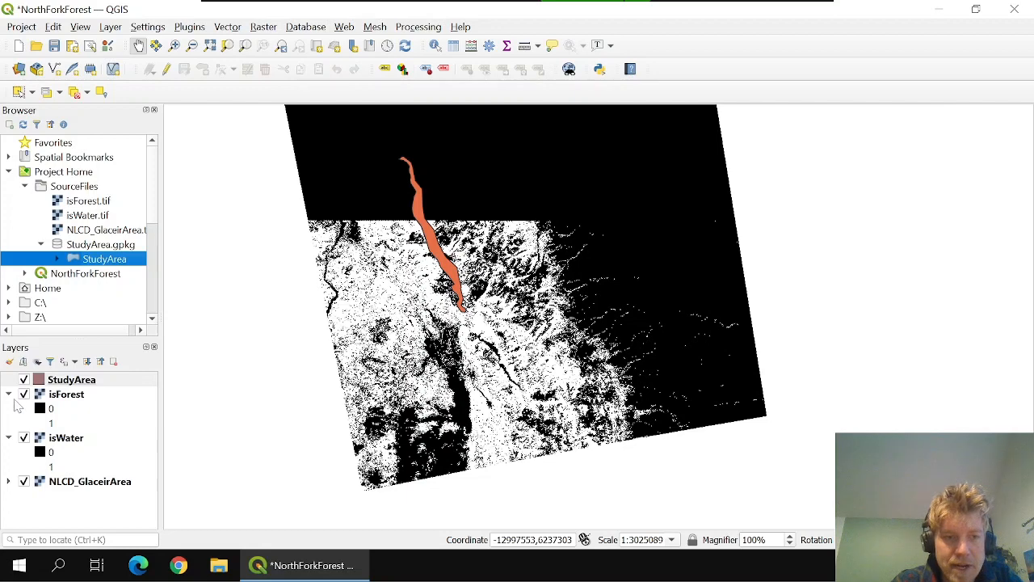
{"action": "left_click", "coordinate": [23, 394]}
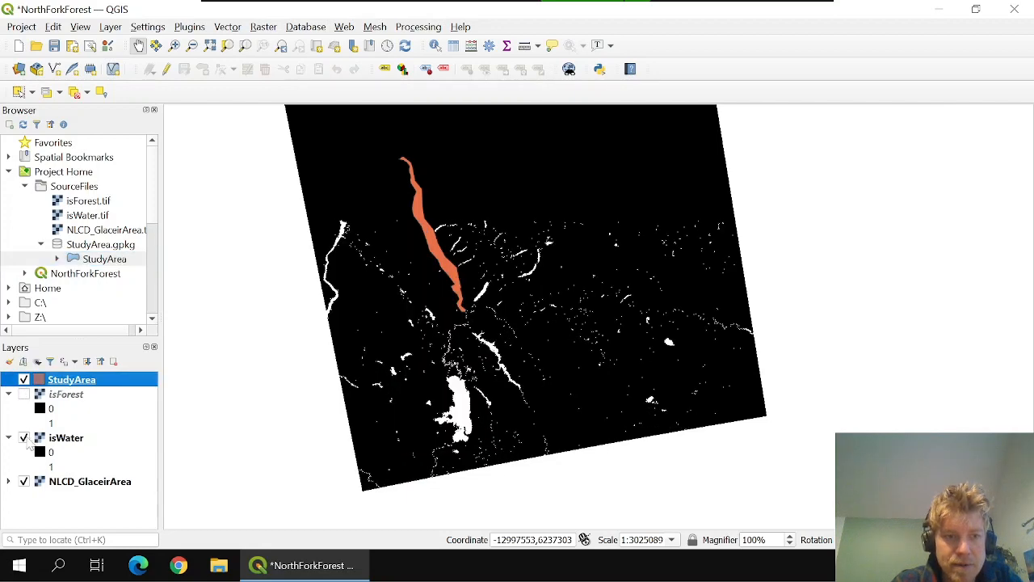
{"action": "left_click", "coordinate": [23, 438]}
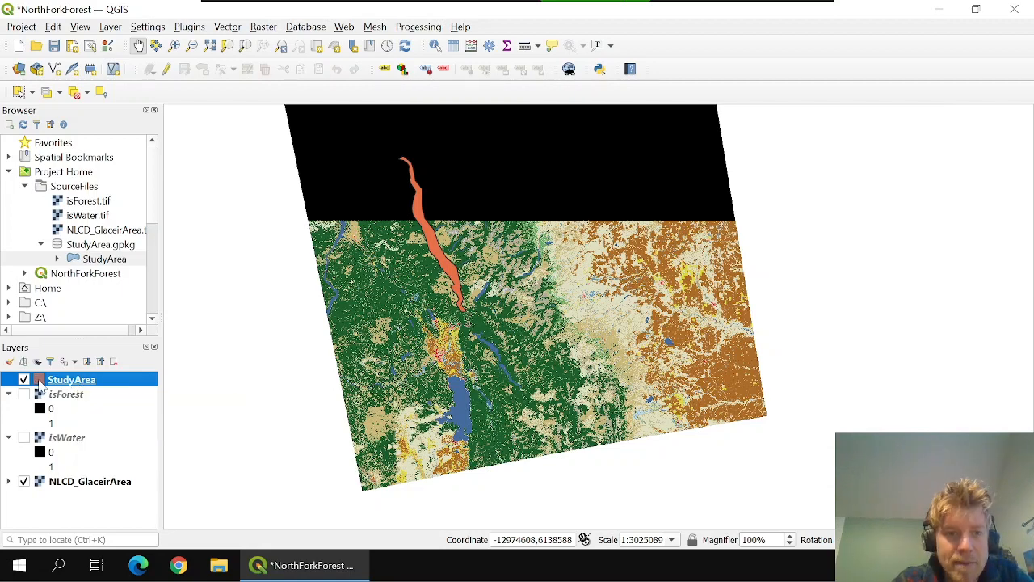
- Style the StudyArea polygon as Outline: Simple Line with a stroke width of 0.66 mm
{"action": "double_click", "coordinate": [40, 385]}
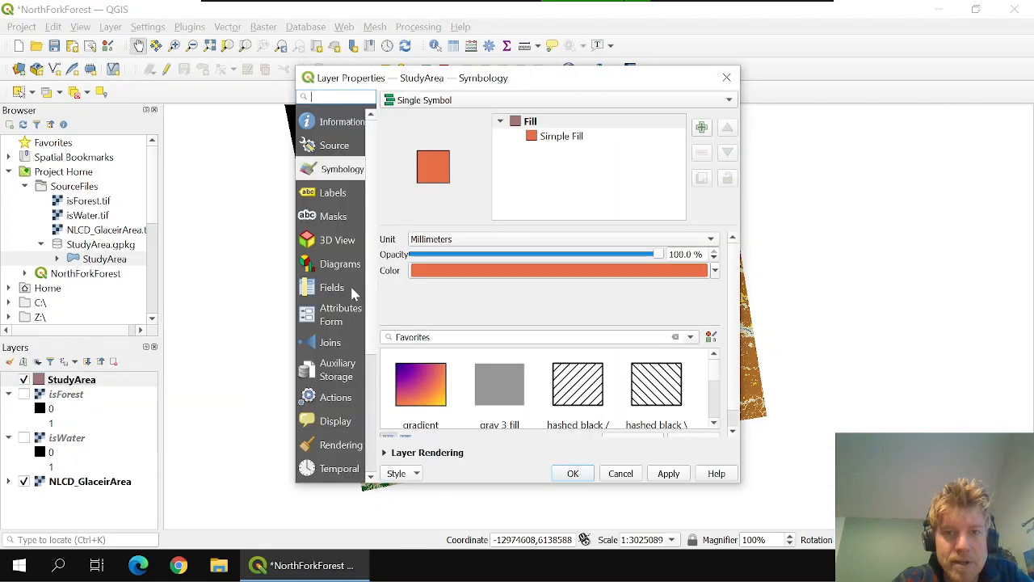
{"action": "left_click", "coordinate": [576, 273]}
{"action": "left_click", "coordinate": [742, 126]}
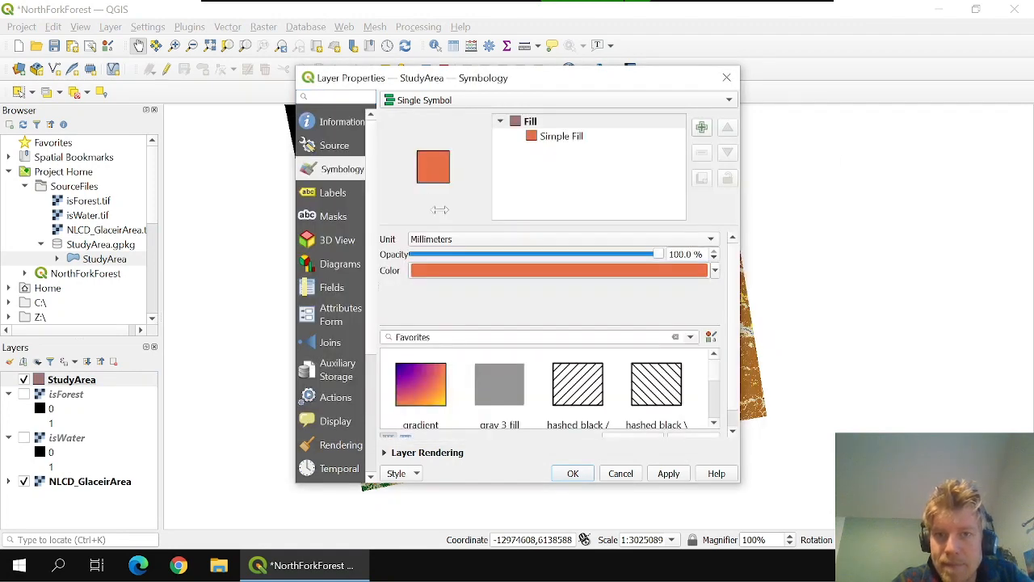
{"action": "left_click", "coordinate": [591, 138]}
{"action": "left_click", "coordinate": [522, 242]}
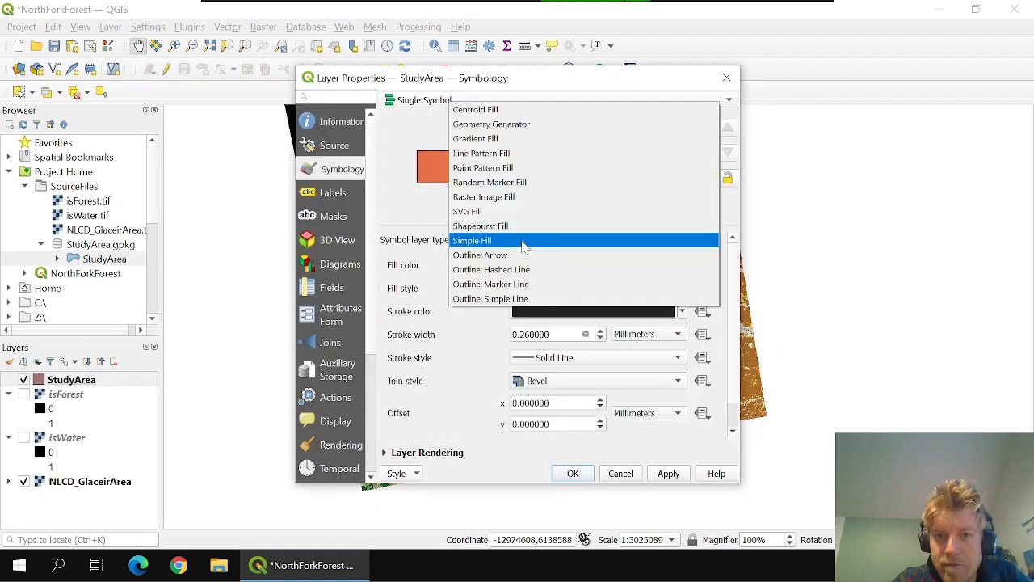
{"action": "left_click", "coordinate": [526, 299]}
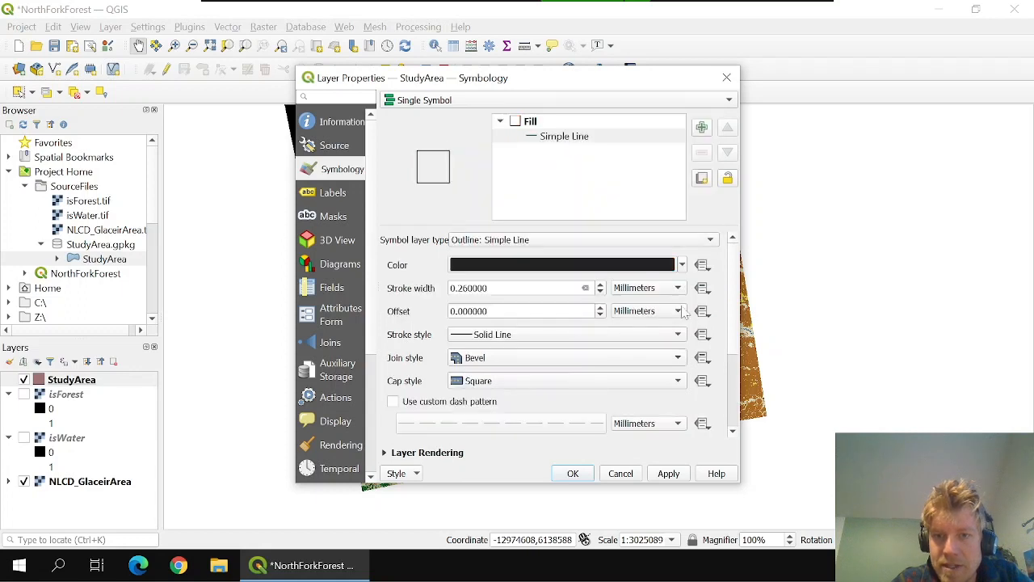
{"action": "left_click", "coordinate": [599, 285]}
{"action": "left_click", "coordinate": [600, 285]}
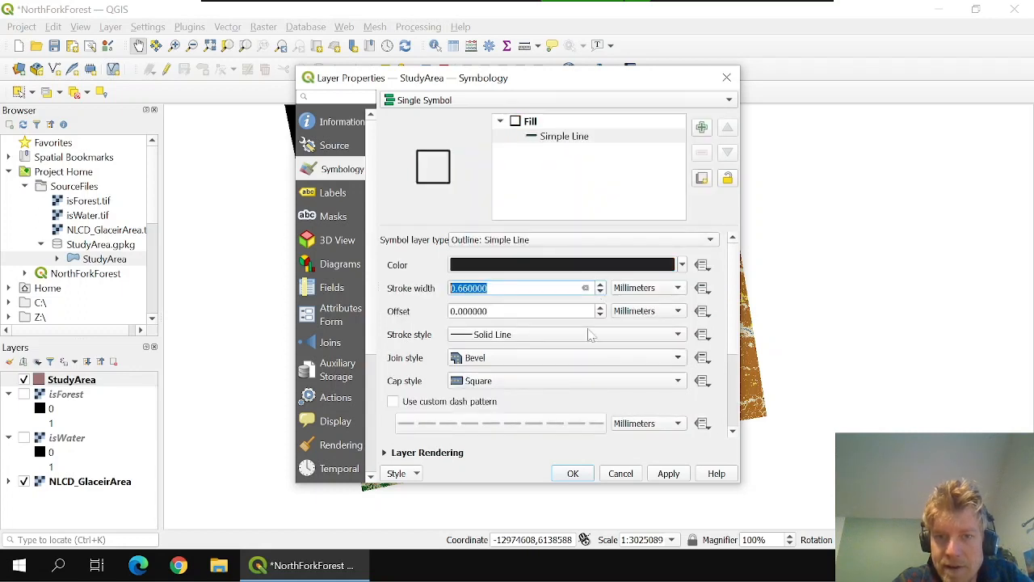
{"action": "left_click", "coordinate": [573, 473]}
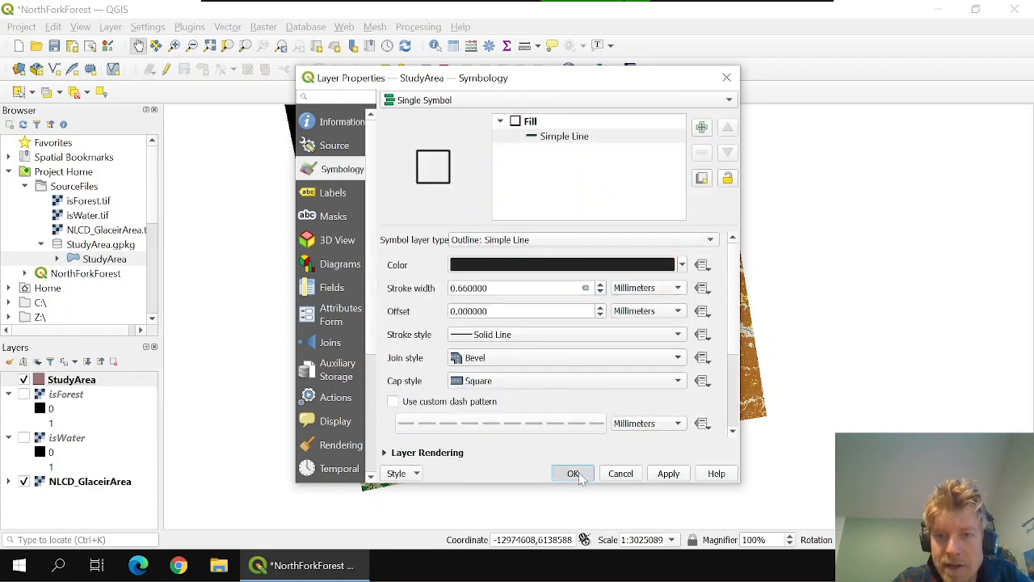
{"action": "left_click_drag", "start_coordinate": [464, 234], "coordinate": [485, 257]}
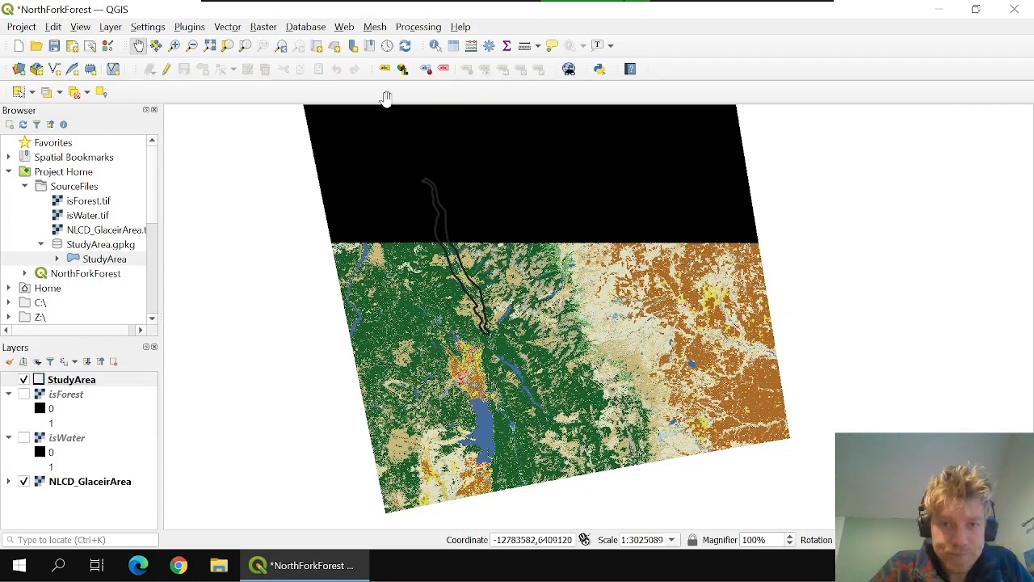
- Search the plugin repository for "classification" and install the Semi-Automatic Classification Plugin
{"action": "left_click", "coordinate": [192, 33]}
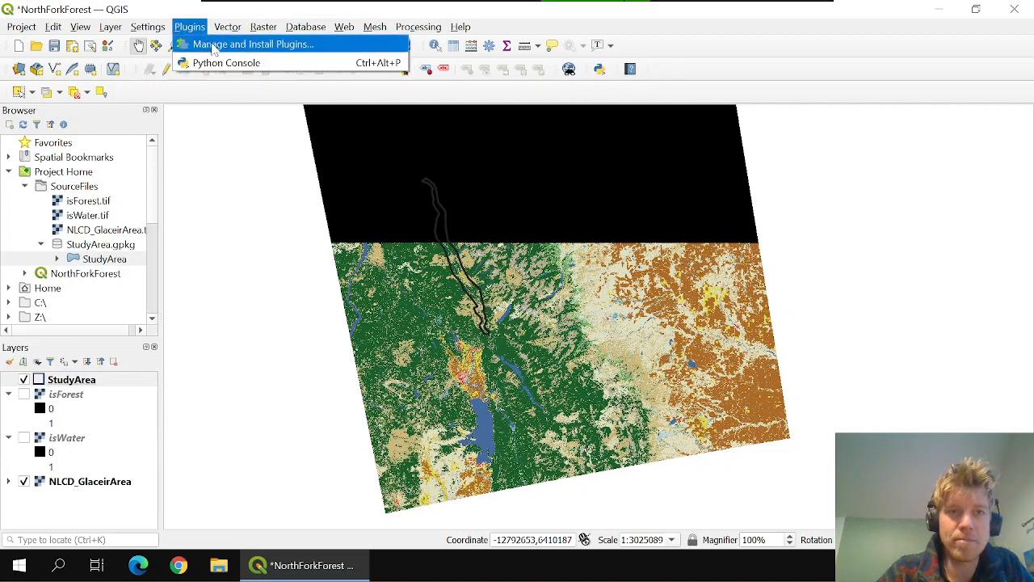
{"action": "left_click", "coordinate": [217, 46]}
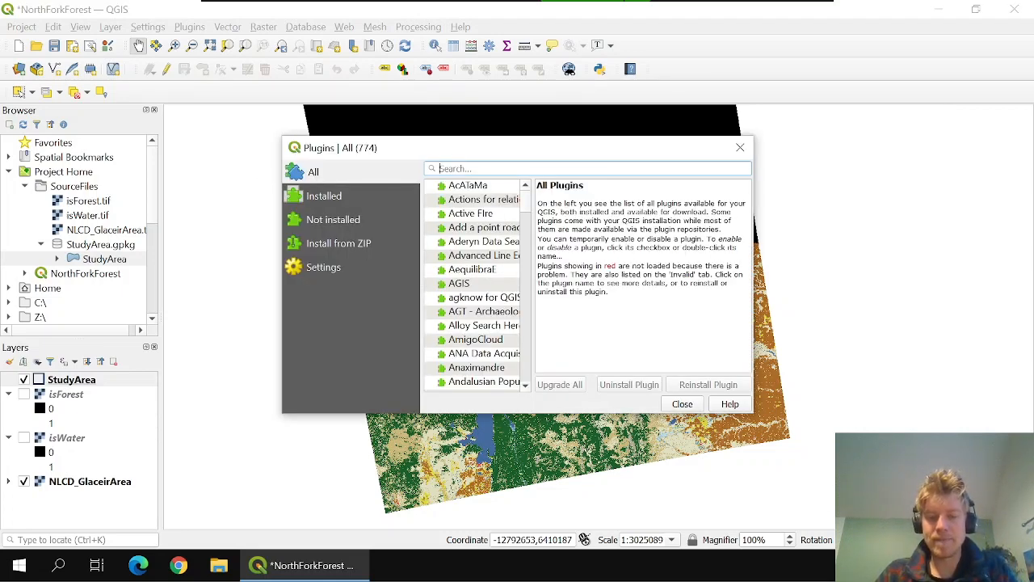
{"action": "type", "text": "classification"}
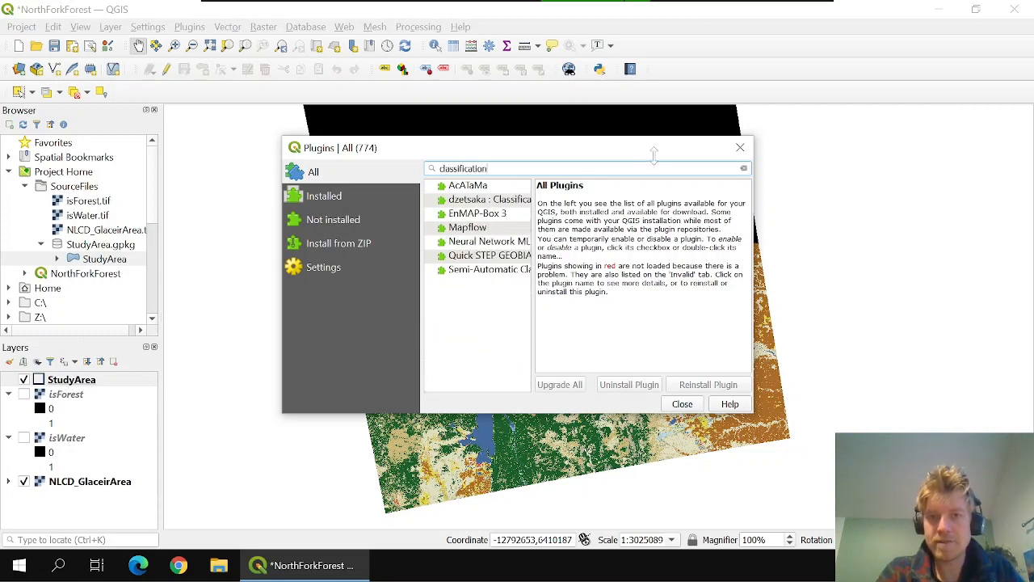
{"action": "left_click_drag", "start_coordinate": [754, 256], "coordinate": [877, 250]}
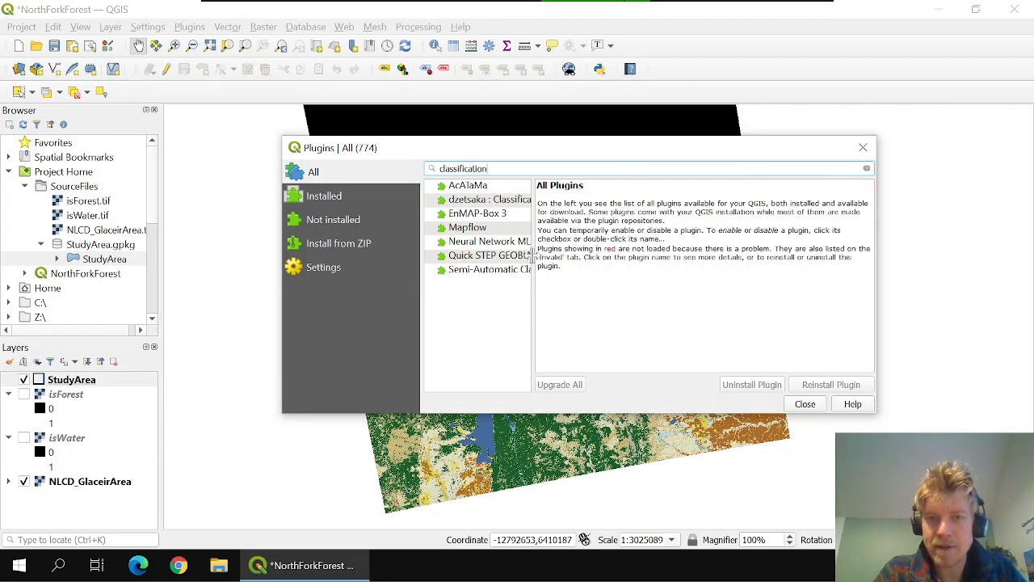
{"action": "left_click_drag", "start_coordinate": [533, 257], "coordinate": [648, 275]}
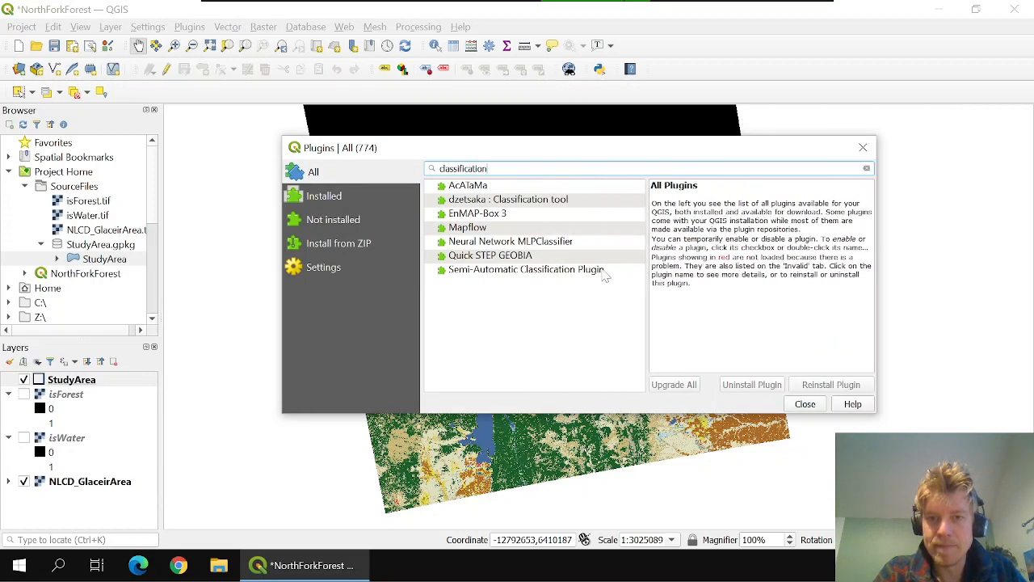
{"action": "left_click", "coordinate": [533, 273]}
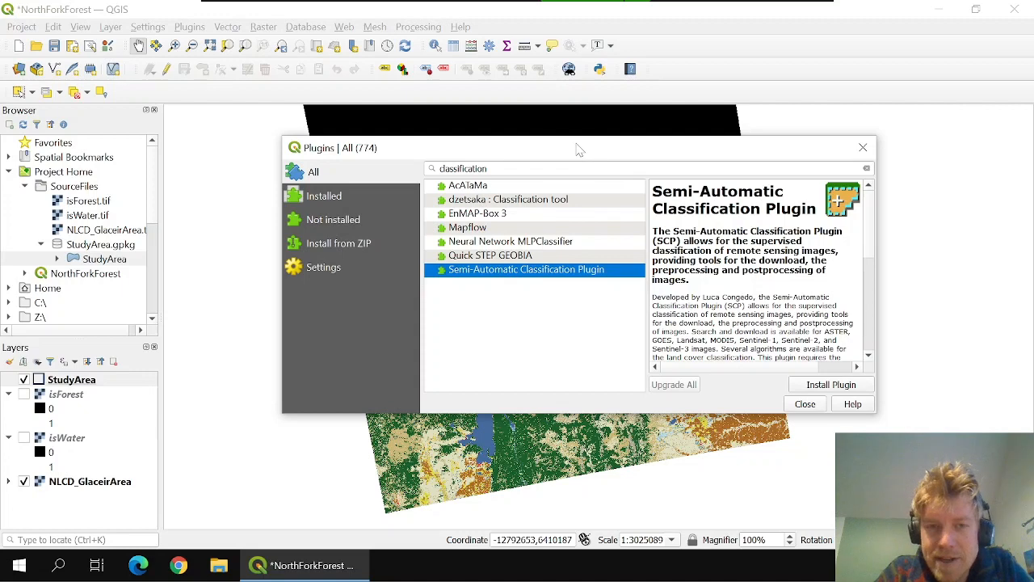
{"action": "left_click_drag", "start_coordinate": [573, 152], "coordinate": [496, 128]}
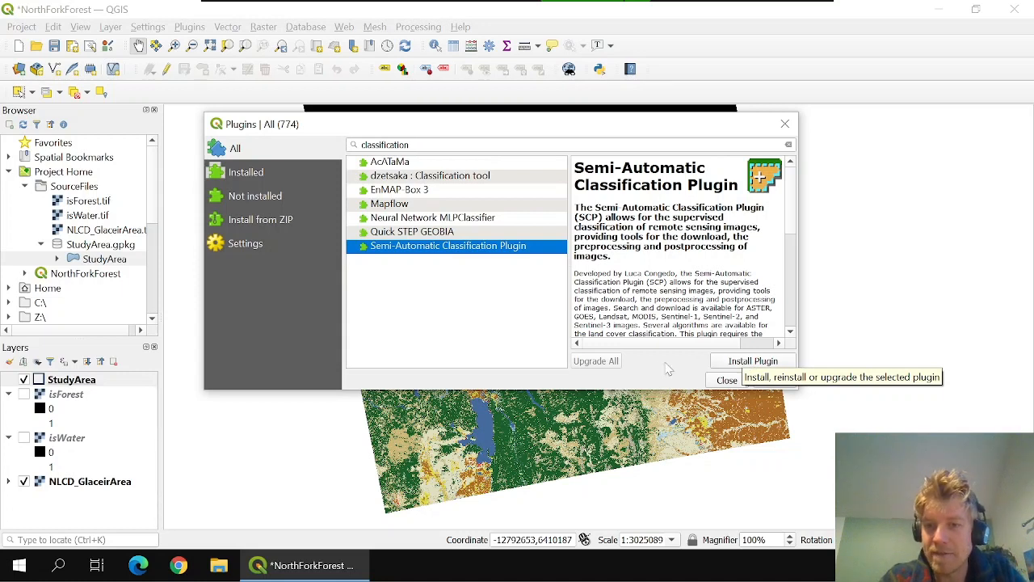
{"action": "left_click", "coordinate": [760, 364]}
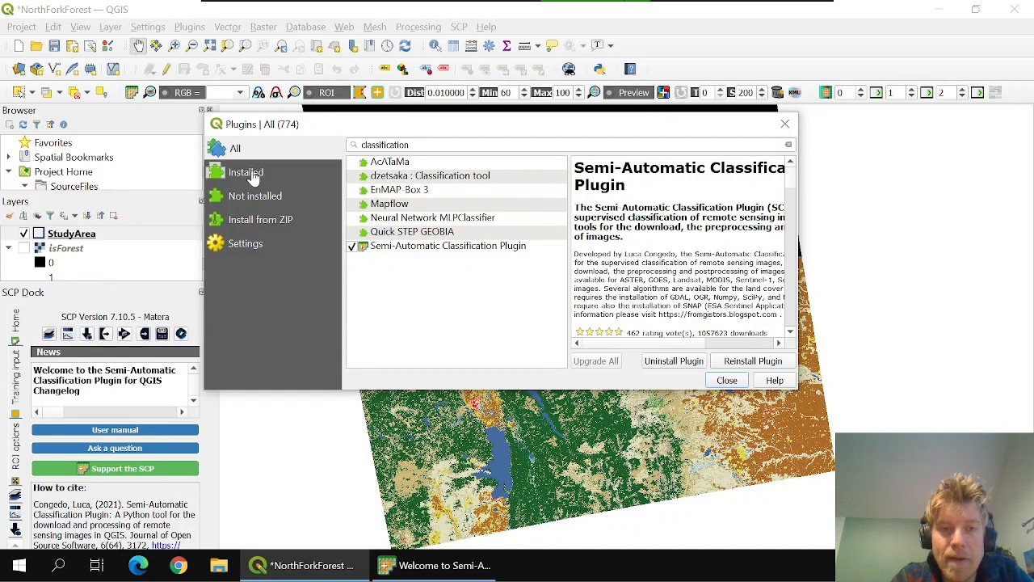
- Search the plugin repository for "quickma" and install the QuickMapServices plugin
{"action": "double_click", "coordinate": [437, 146]}
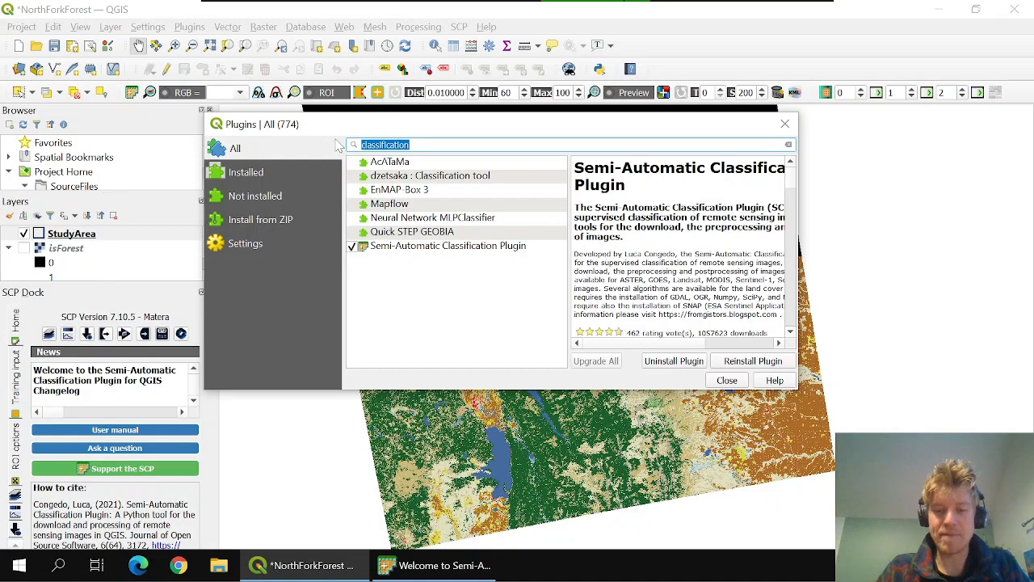
{"action": "type", "text": "quick"}
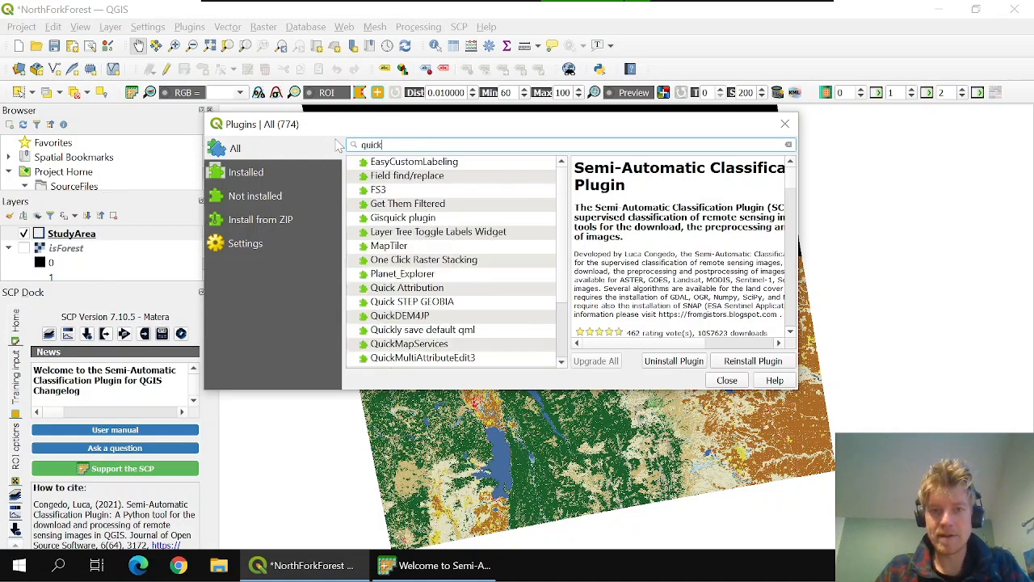
{"action": "type", "text": "ma"}
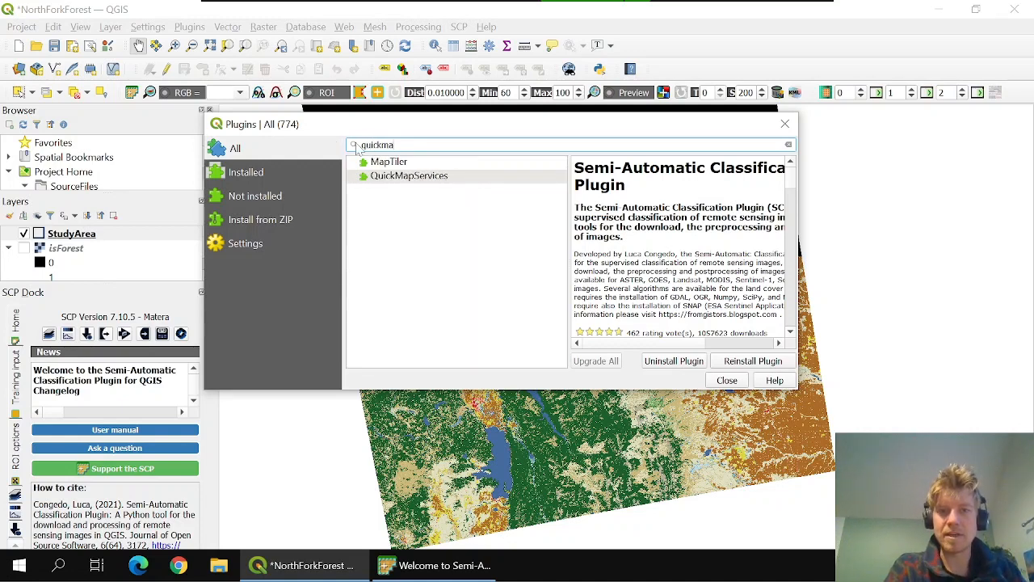
{"action": "left_click", "coordinate": [409, 177]}
{"action": "left_click", "coordinate": [743, 362]}
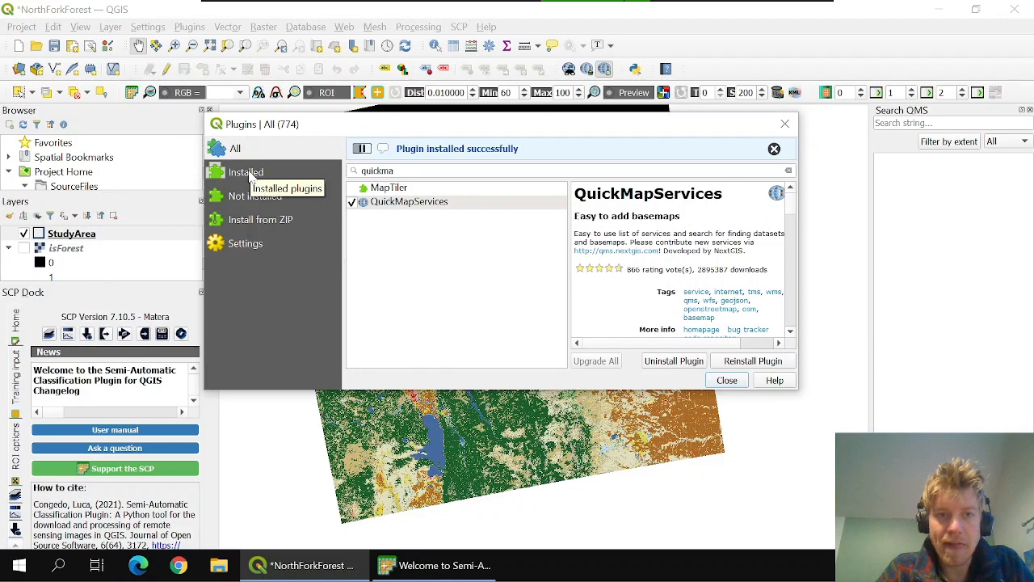
- Review the unfiltered list of installed plugins, and close the plugin manager
{"action": "left_click", "coordinate": [249, 176]}
{"action": "left_click", "coordinate": [774, 148]}
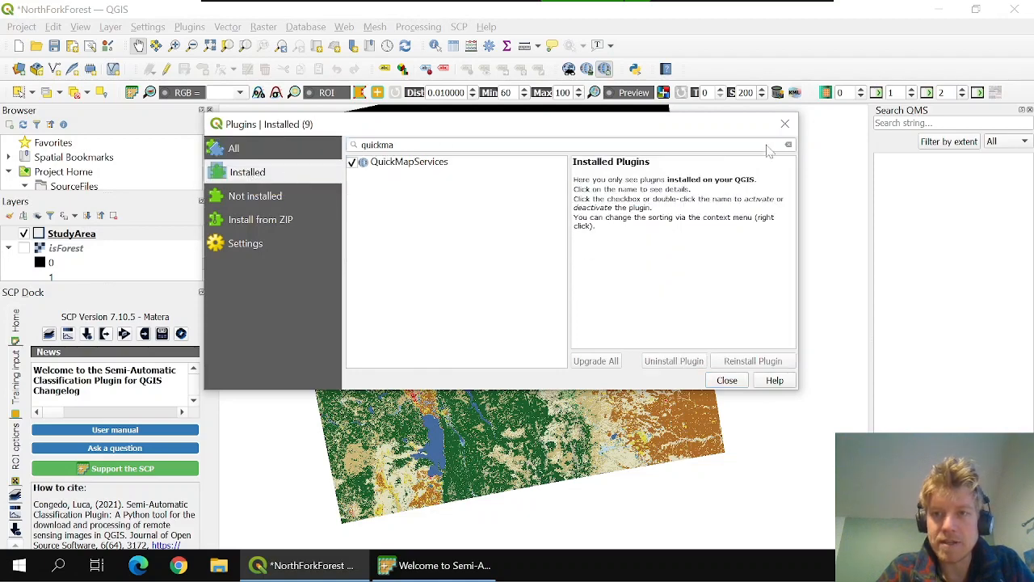
{"action": "double_click", "coordinate": [378, 145]}
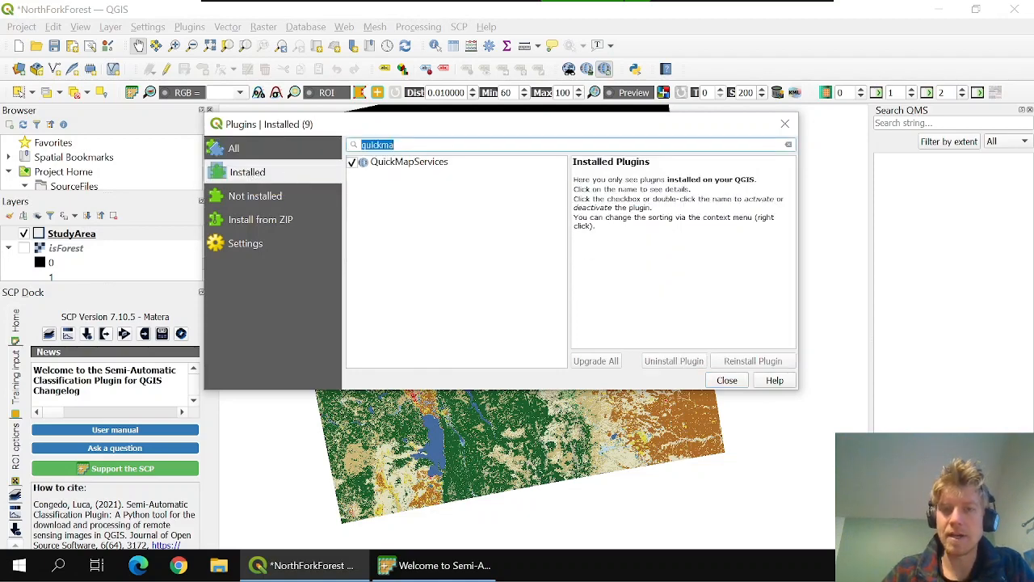
{"action": "key", "text": "BackSpace"}
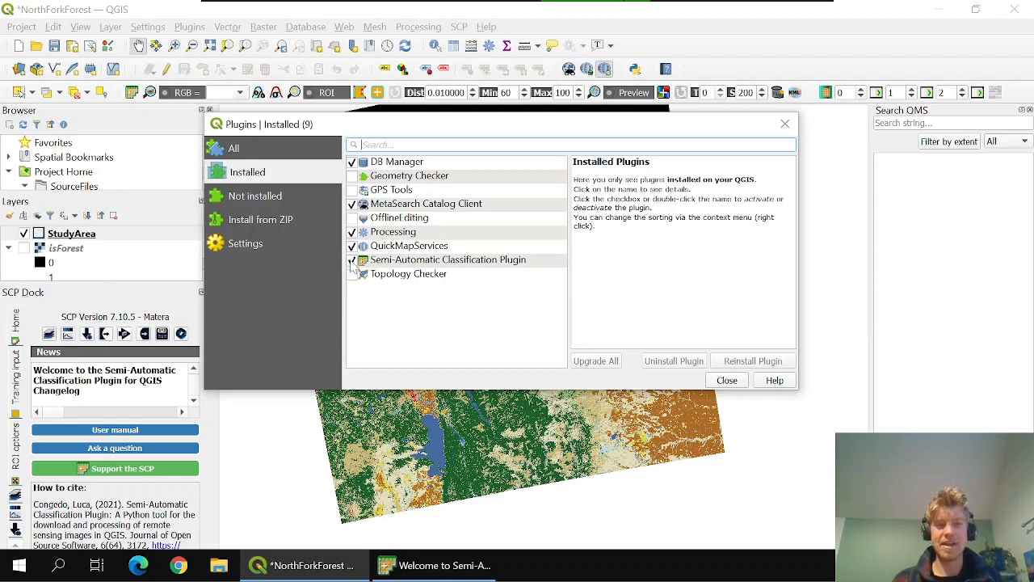
{"action": "left_click", "coordinate": [786, 126]}
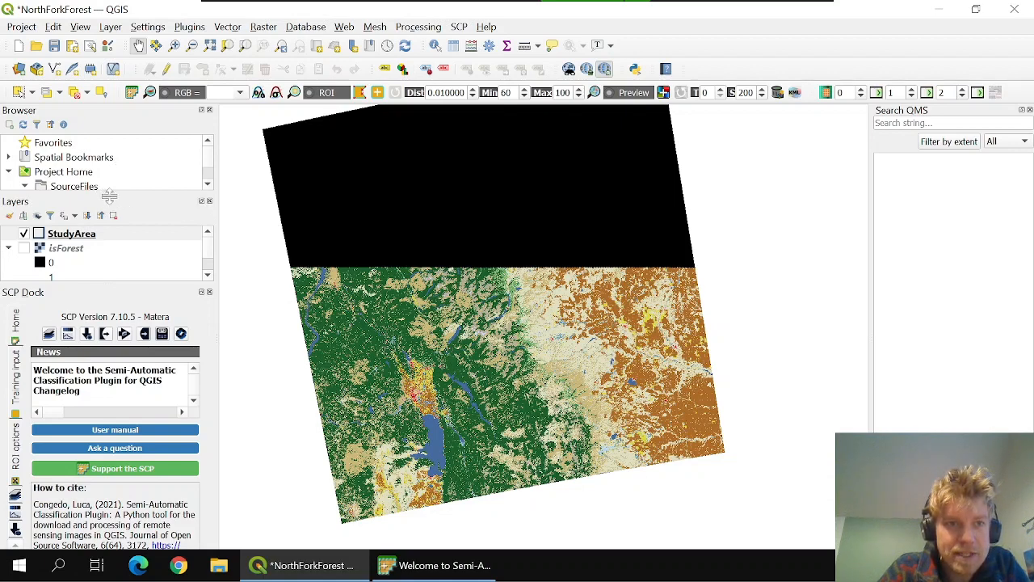
- Dock the Layers and Browser panels together as tabs above the SCP Dock and adjust their shared height
{"action": "left_click_drag", "start_coordinate": [108, 203], "coordinate": [94, 155]}
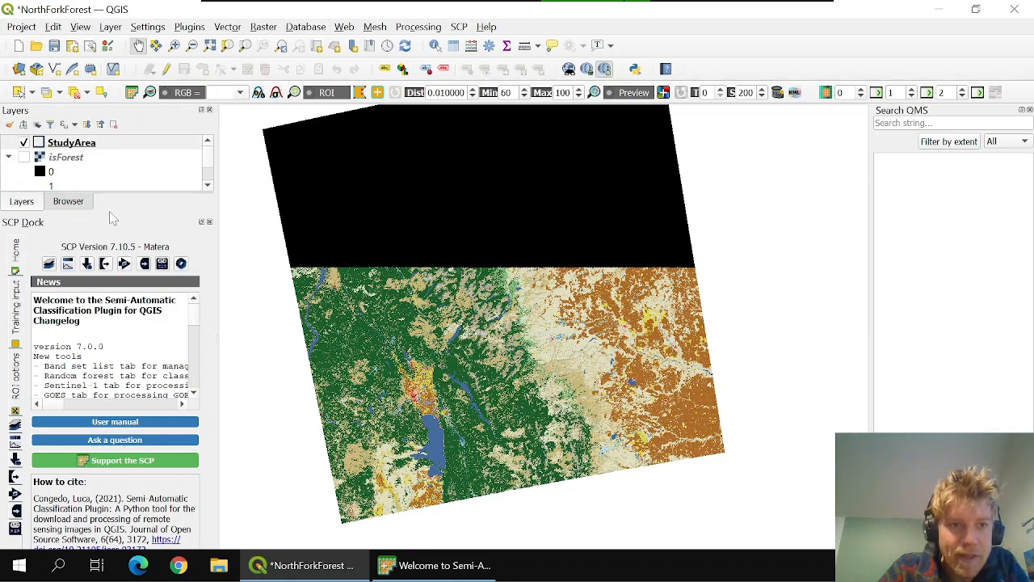
{"action": "left_click_drag", "start_coordinate": [113, 212], "coordinate": [122, 278]}
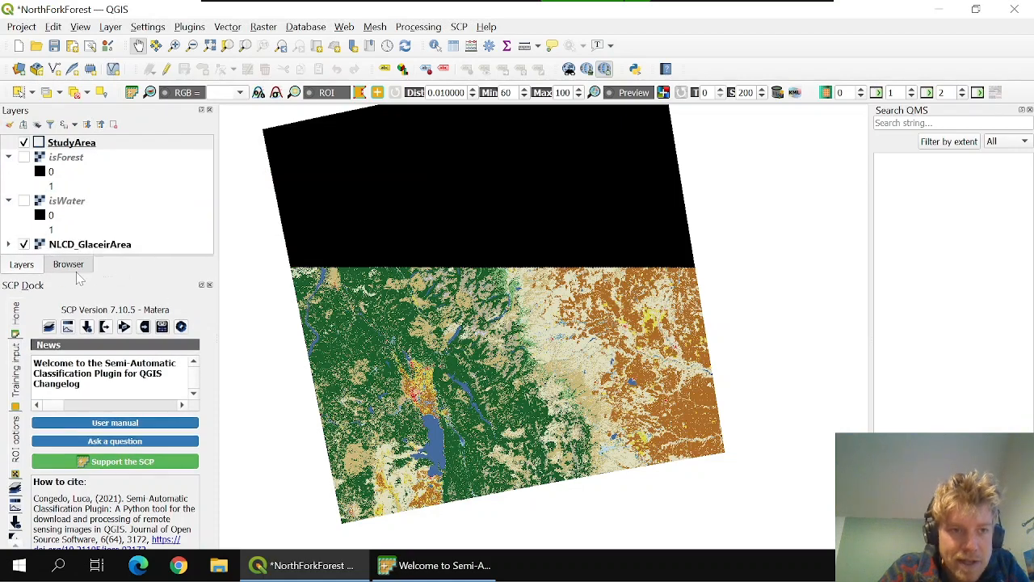
{"action": "left_click", "coordinate": [74, 269]}
{"action": "left_click", "coordinate": [33, 269]}
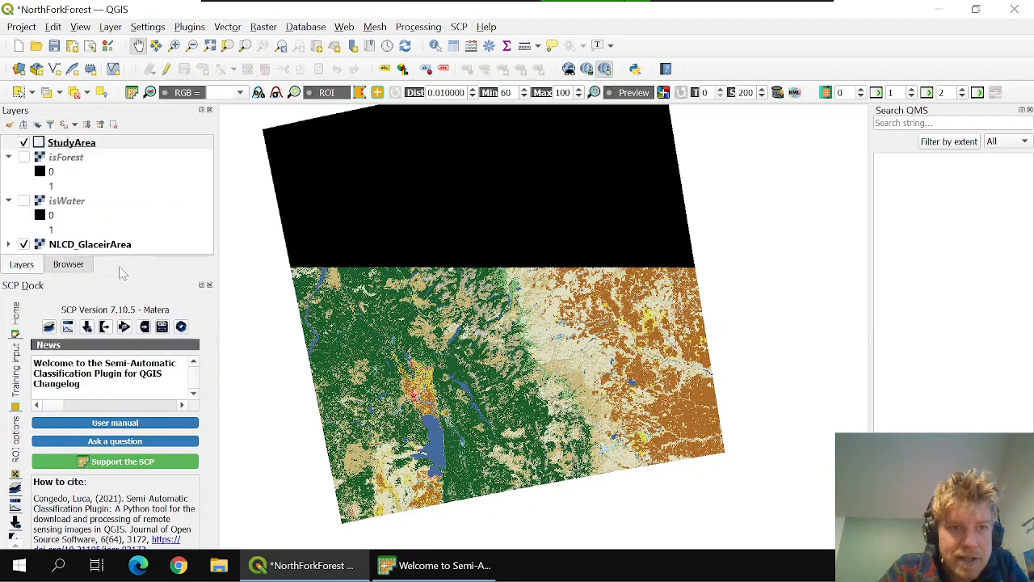
{"action": "left_click_drag", "start_coordinate": [107, 276], "coordinate": [123, 161]}
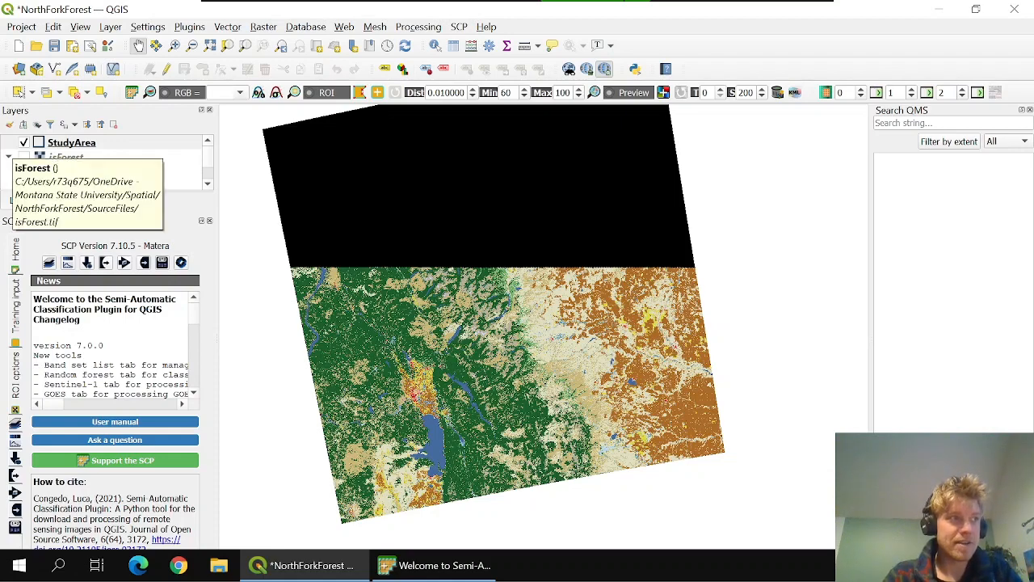
- Open the SCP Download products tool in an enlarged window and set the search product to L8 OLI/TIRS
{"action": "left_click", "coordinate": [87, 264]}
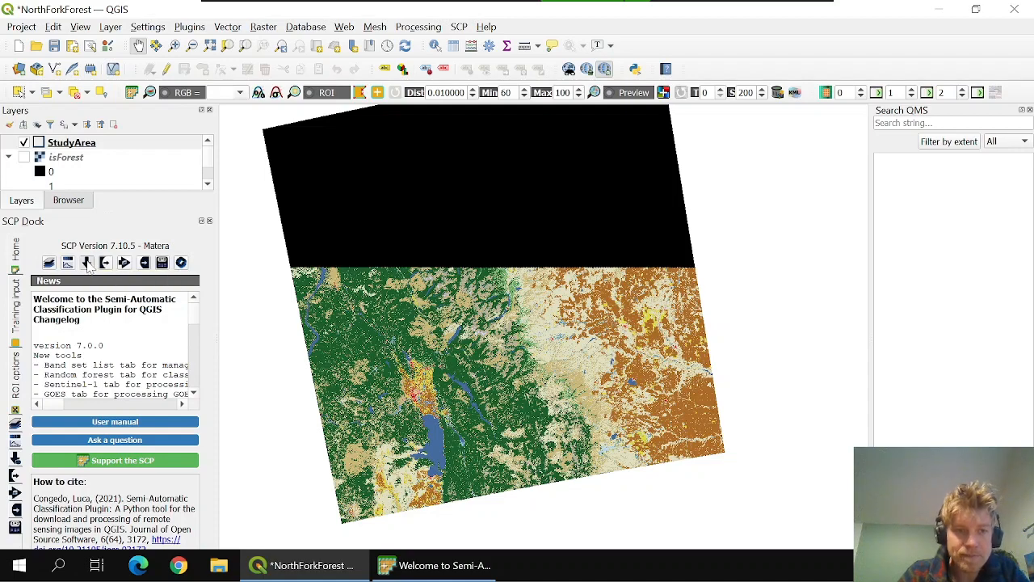
{"action": "left_click_drag", "start_coordinate": [475, 139], "coordinate": [397, 91]}
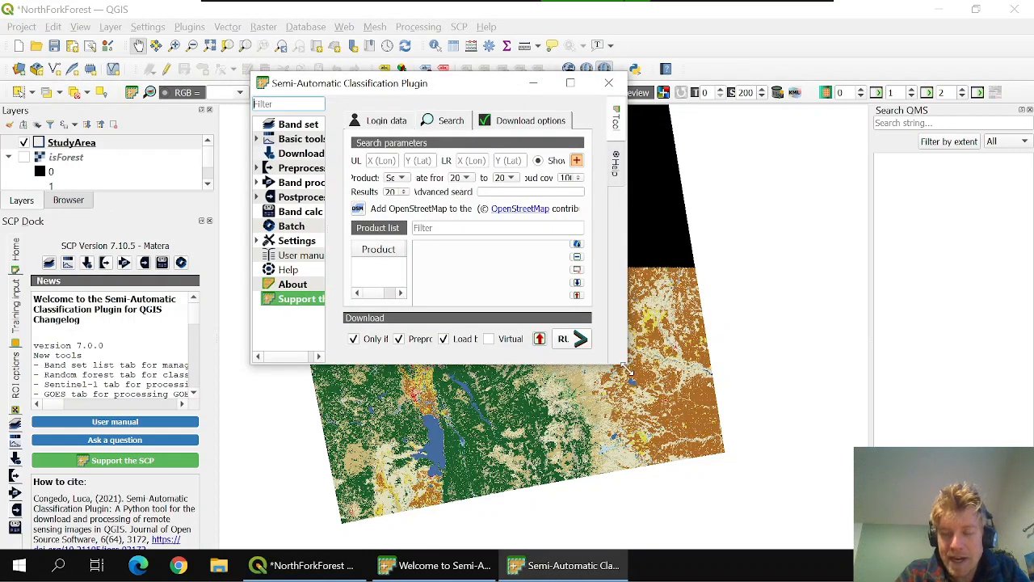
{"action": "left_click_drag", "start_coordinate": [627, 370], "coordinate": [911, 495]}
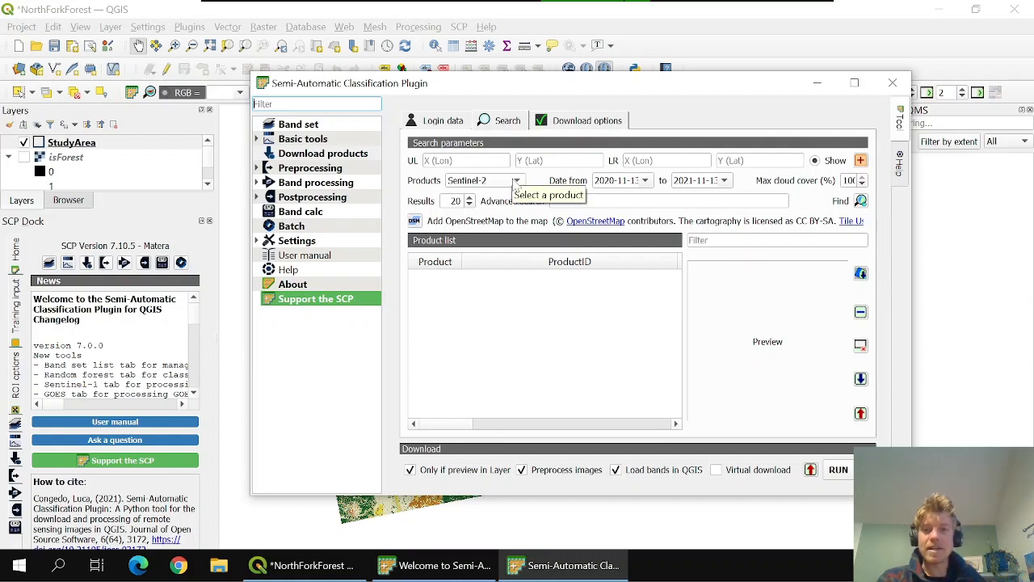
{"action": "left_click", "coordinate": [515, 182]}
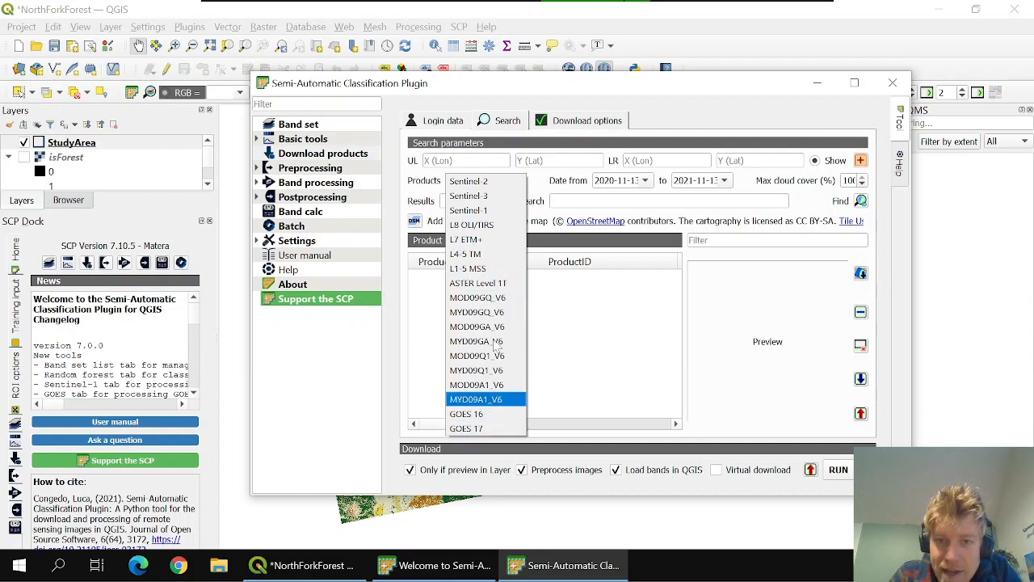
{"action": "left_click", "coordinate": [499, 232]}
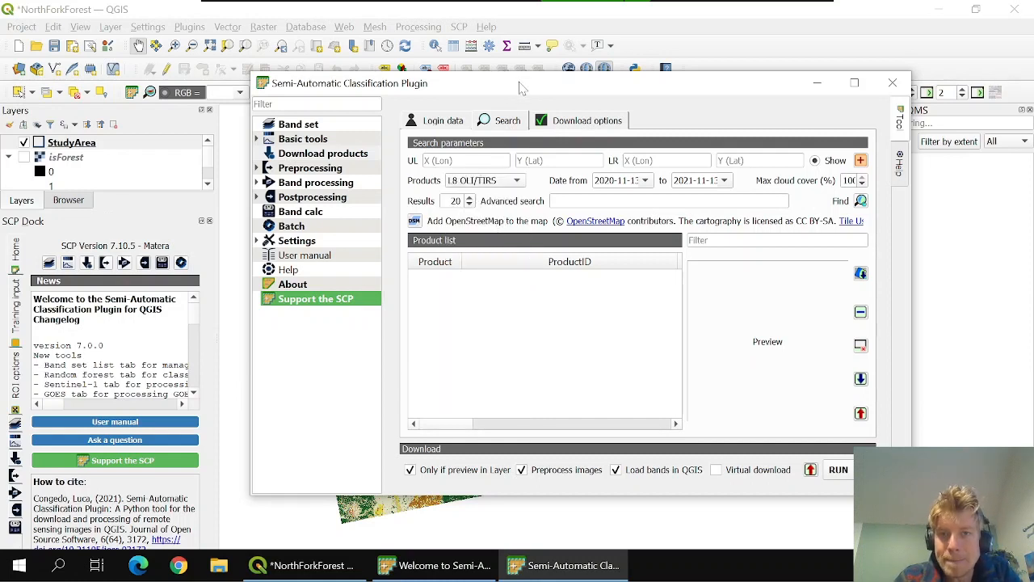
{"action": "left_click_drag", "start_coordinate": [522, 87], "coordinate": [487, 72]}
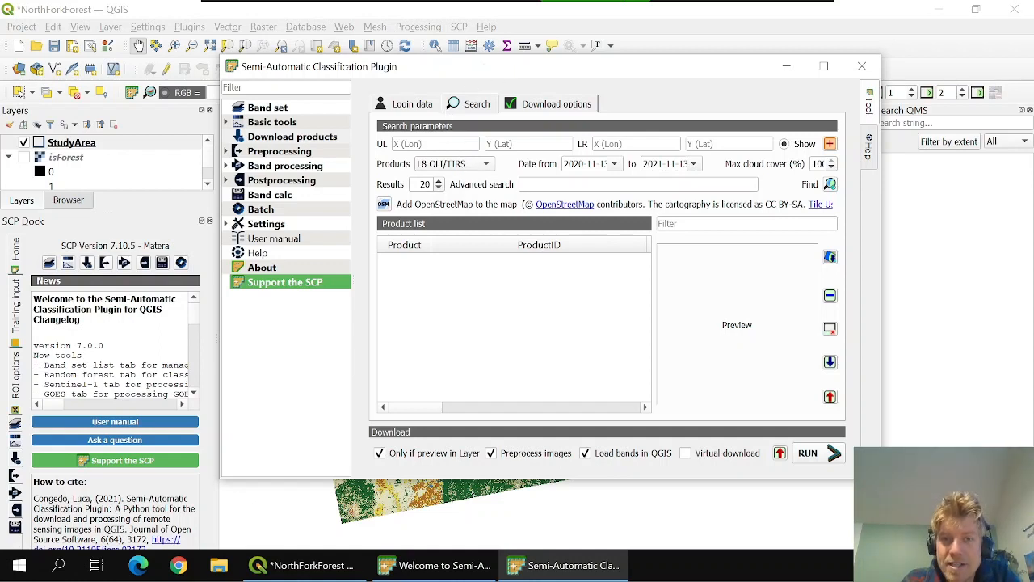
- Start picking the product search area from the map and minimize the Semi-Automatic Classification Plugin window
{"action": "left_click", "coordinate": [417, 144]}
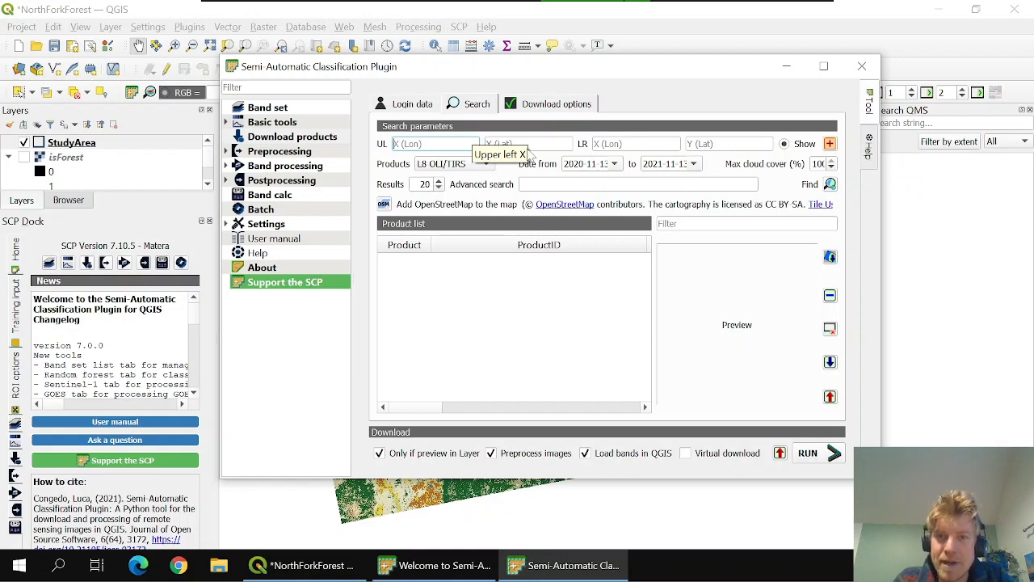
{"action": "left_click", "coordinate": [831, 145]}
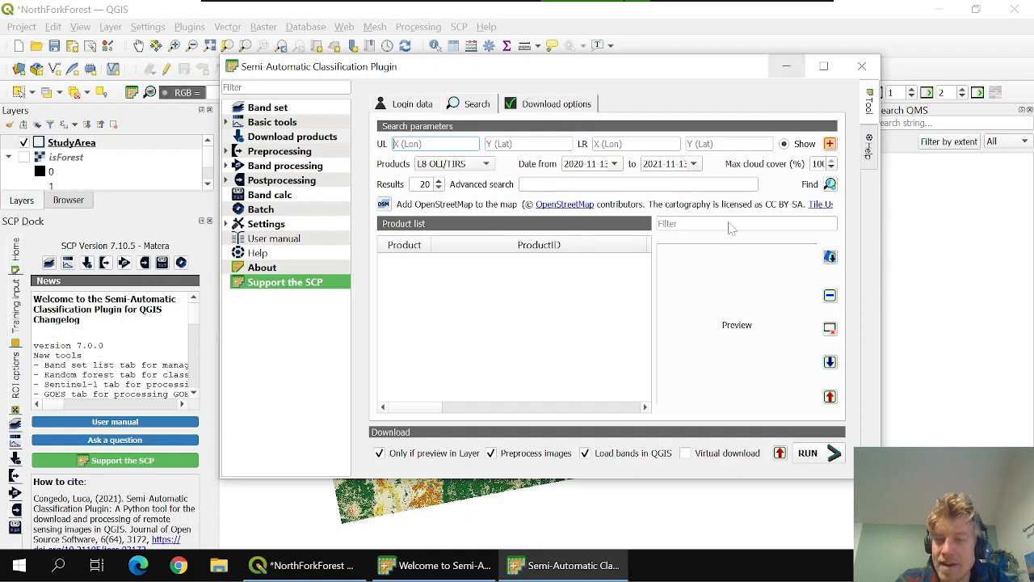
{"action": "left_click", "coordinate": [789, 68]}
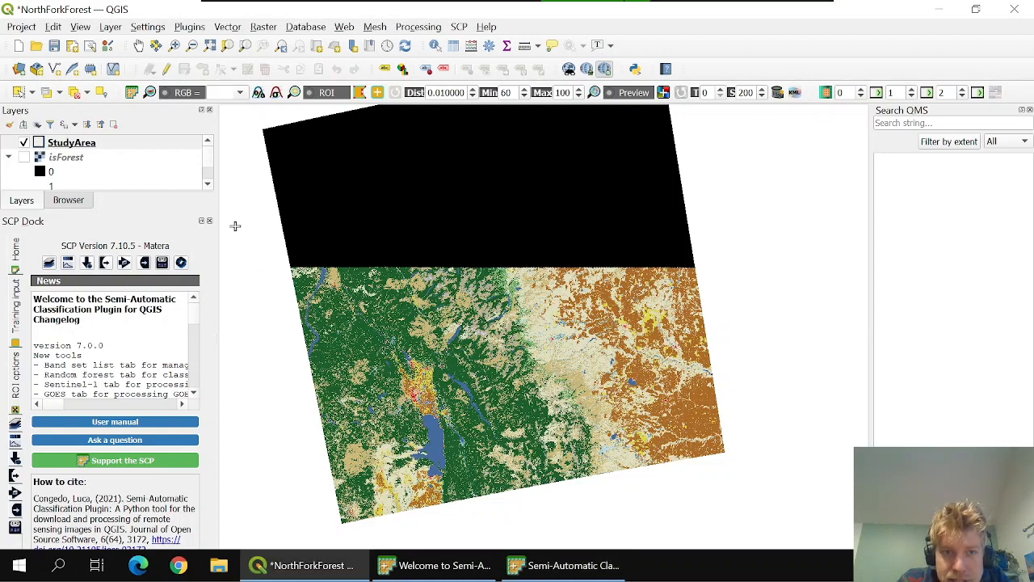
- Hide the NLCD_GlaceirArea layer and zoom the map to the StudyArea layer, checking the extent against isForest before hiding it again
{"action": "scroll", "coordinate": [52, 170], "scroll_direction": "down", "scroll_amount": 3}
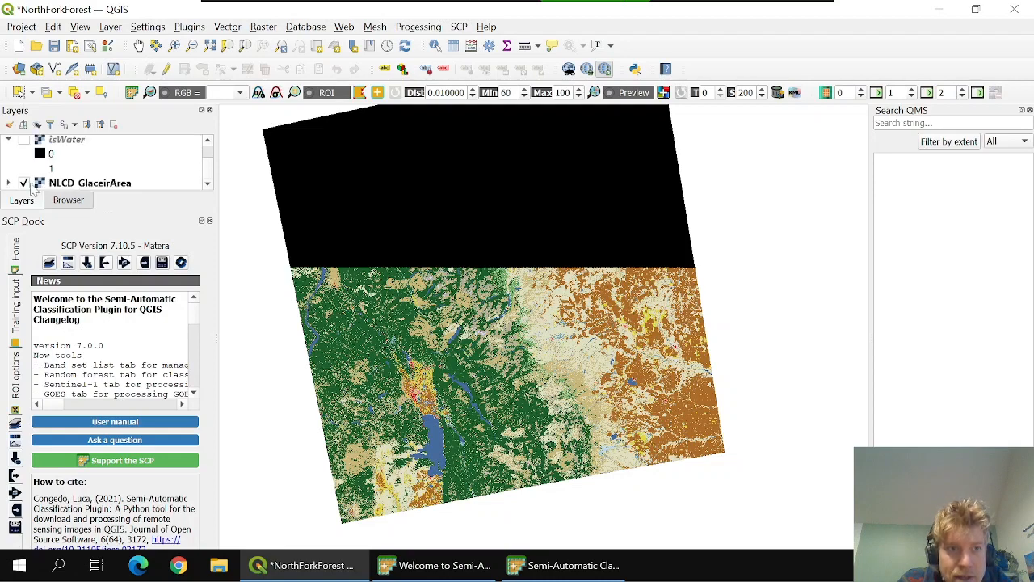
{"action": "left_click", "coordinate": [23, 183]}
{"action": "scroll", "coordinate": [42, 166], "scroll_direction": "up", "scroll_amount": 3}
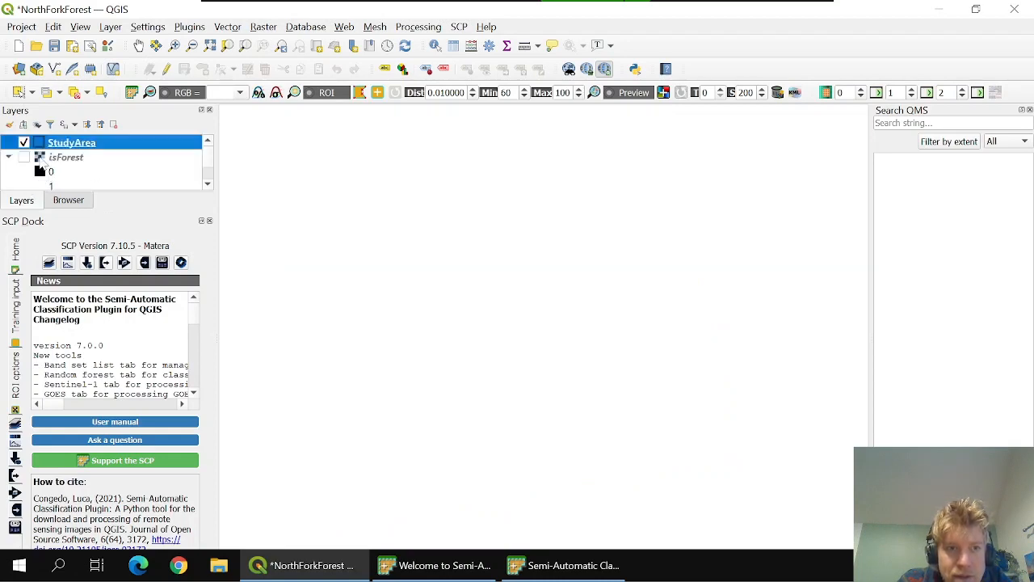
{"action": "left_click", "coordinate": [24, 143]}
{"action": "left_click", "coordinate": [24, 142]}
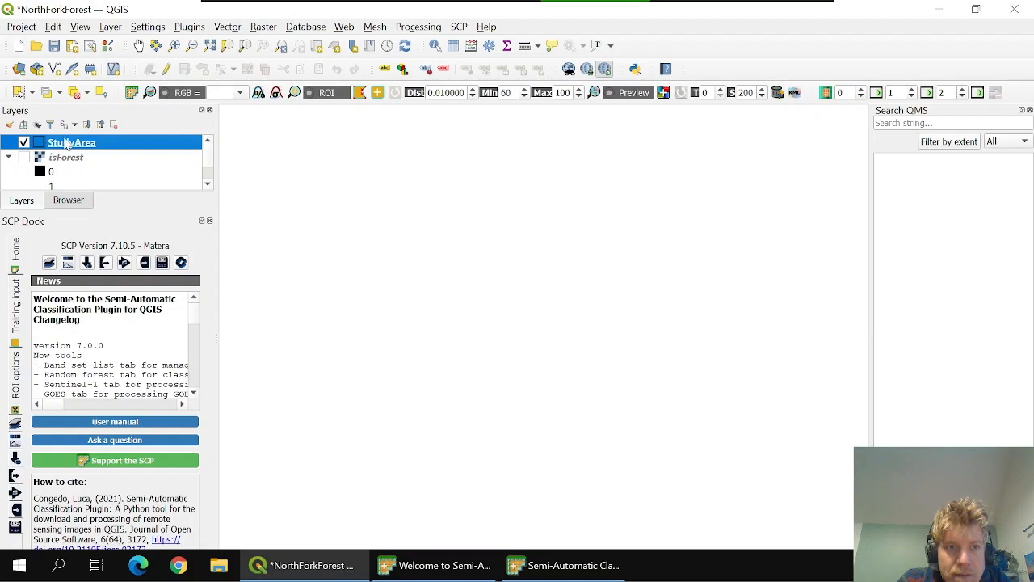
{"action": "right_click", "coordinate": [70, 143]}
{"action": "left_click", "coordinate": [113, 154]}
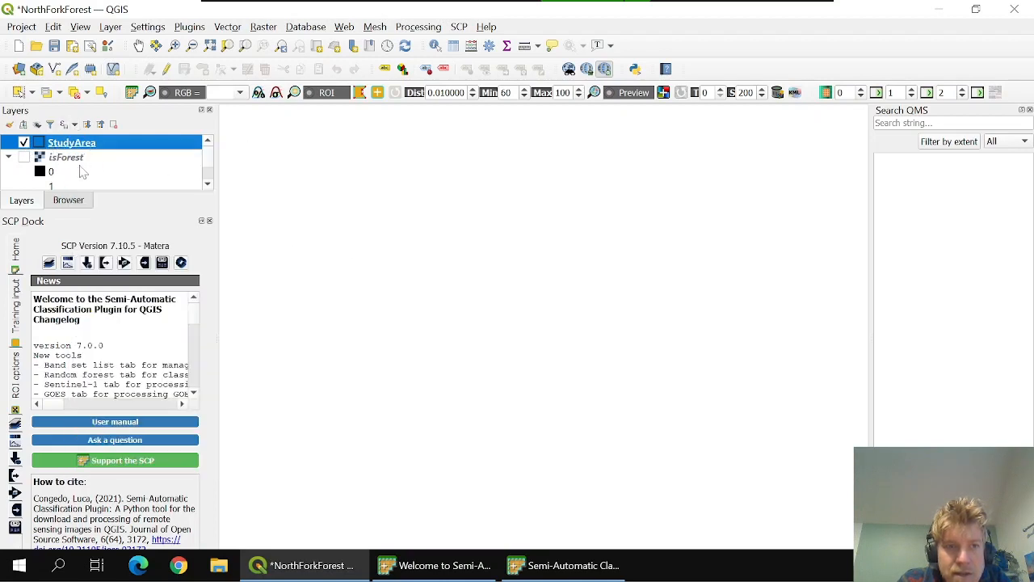
{"action": "left_click", "coordinate": [24, 157]}
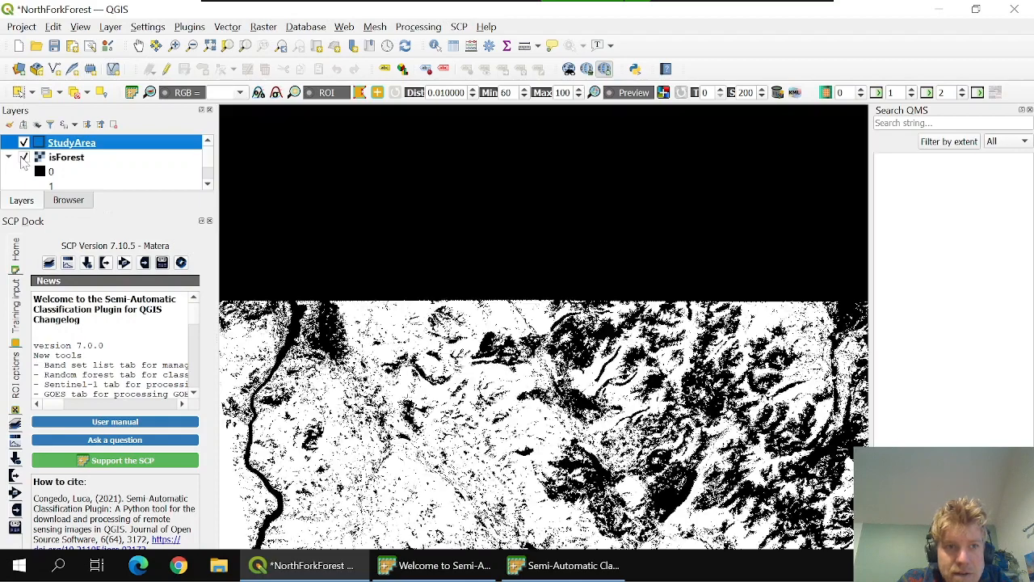
{"action": "left_click", "coordinate": [23, 157]}
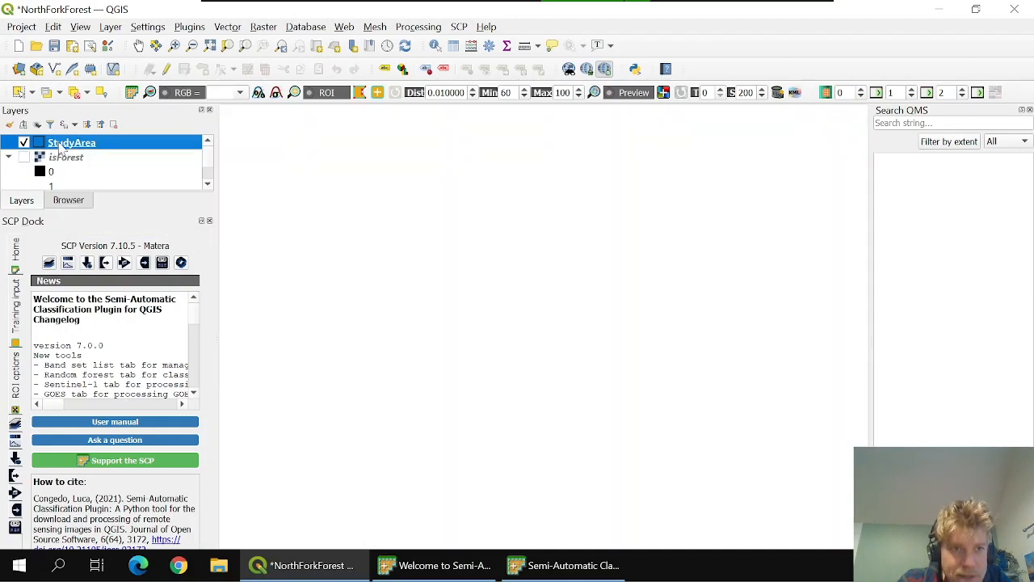
- Try changing the StudyArea layer's symbol from a simple outline to a Simple Fill in its symbology
{"action": "double_click", "coordinate": [60, 145]}
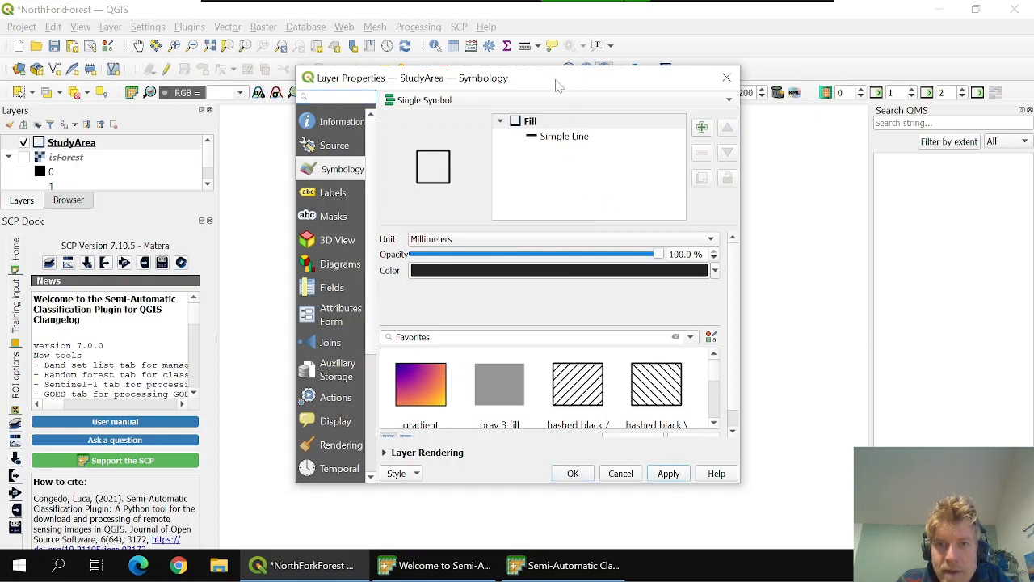
{"action": "mouse_move", "coordinate": [548, 85]}
{"action": "left_mouse_down"}
{"action": "mouse_move", "coordinate": [826, 160]}
{"action": "mouse_move", "coordinate": [626, 95]}
{"action": "left_mouse_up"}
{"action": "left_click", "coordinate": [655, 149]}
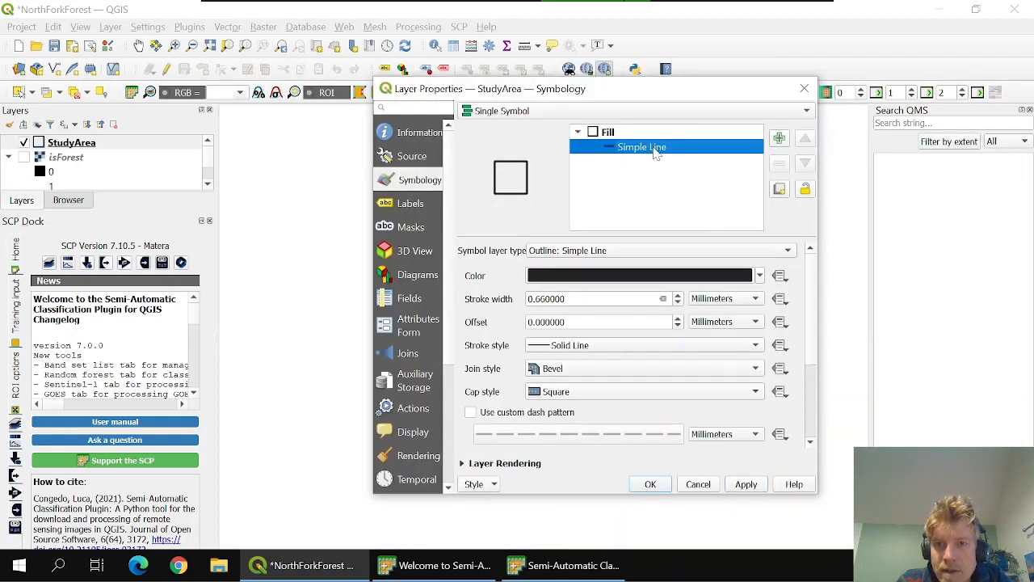
{"action": "left_click", "coordinate": [691, 255]}
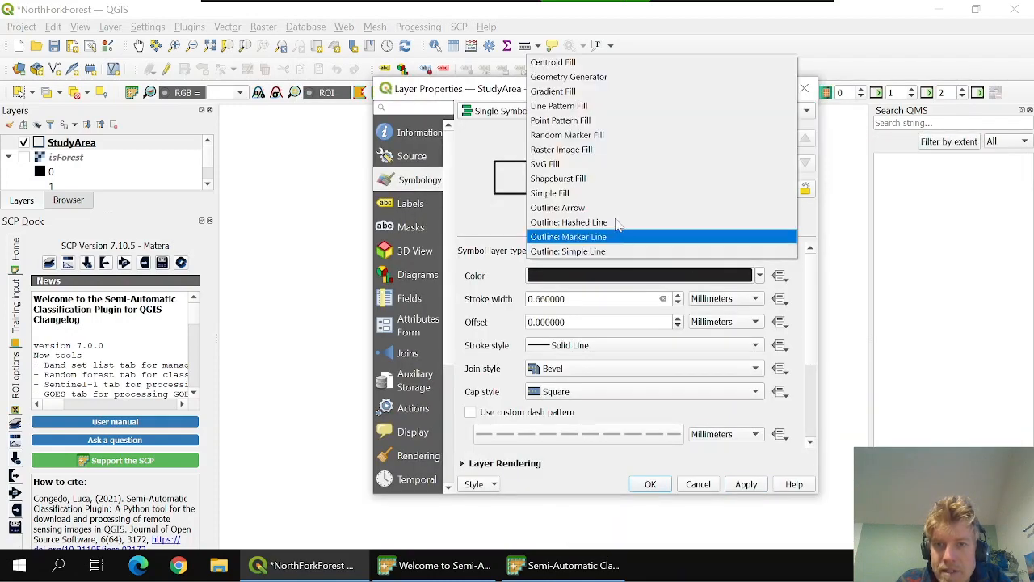
{"action": "left_click", "coordinate": [586, 194]}
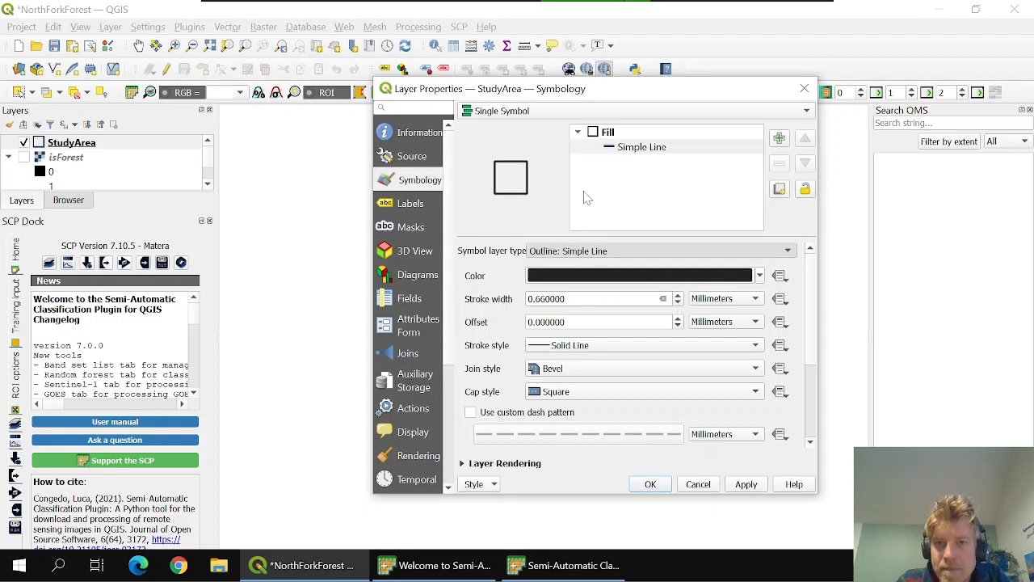
{"action": "left_click", "coordinate": [747, 485]}
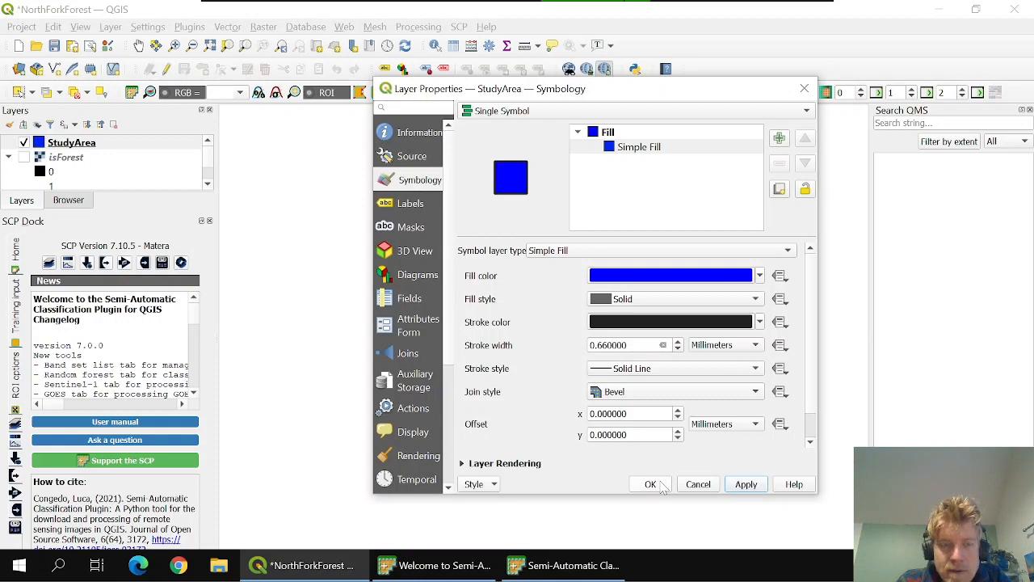
{"action": "left_click", "coordinate": [653, 484]}
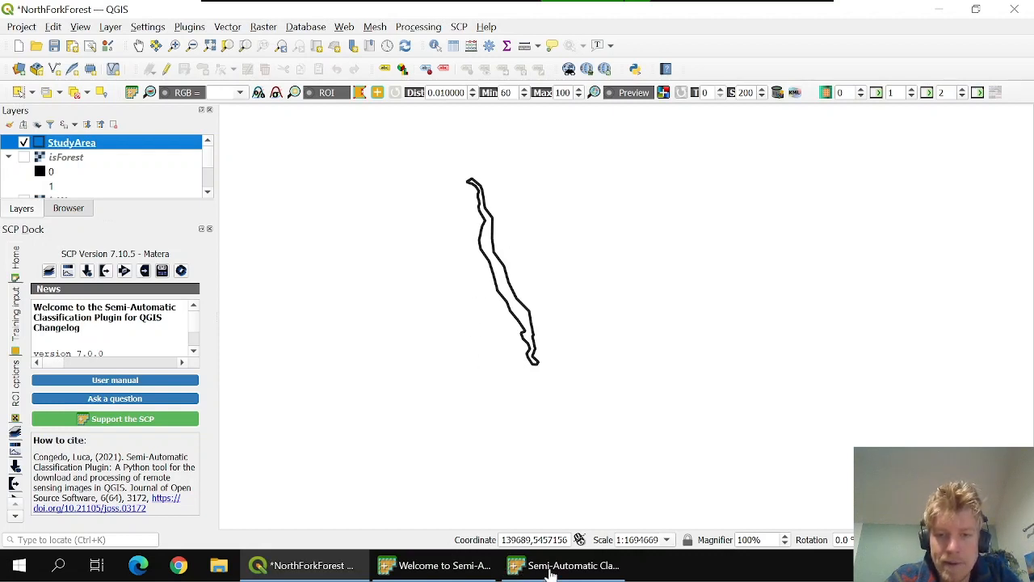
- Set the product search area on the map as a rectangle tightly enclosing the whole StudyArea outline, and return to the search parameters
{"action": "mouse_move", "coordinate": [549, 570]}
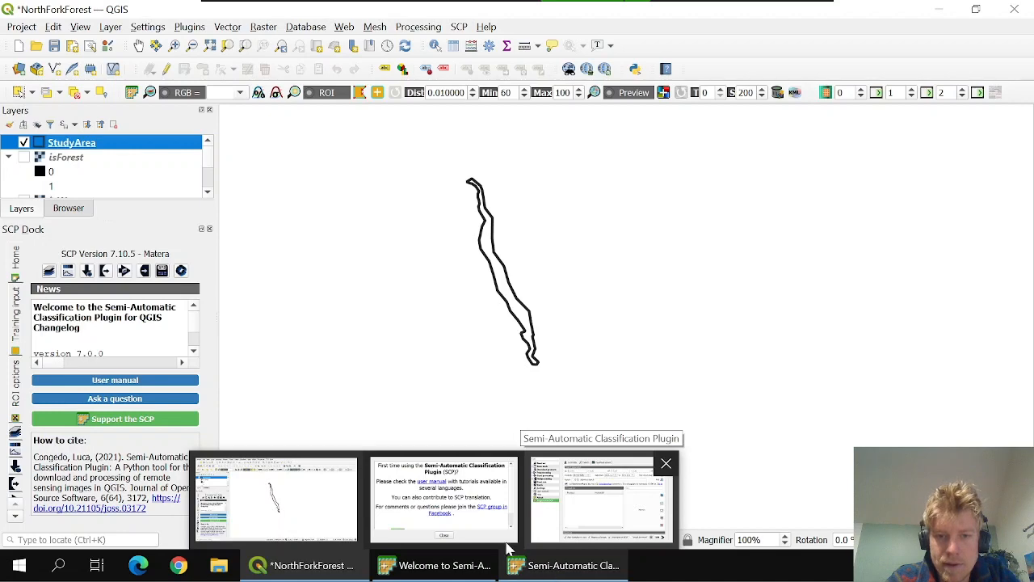
{"action": "left_click", "coordinate": [589, 495]}
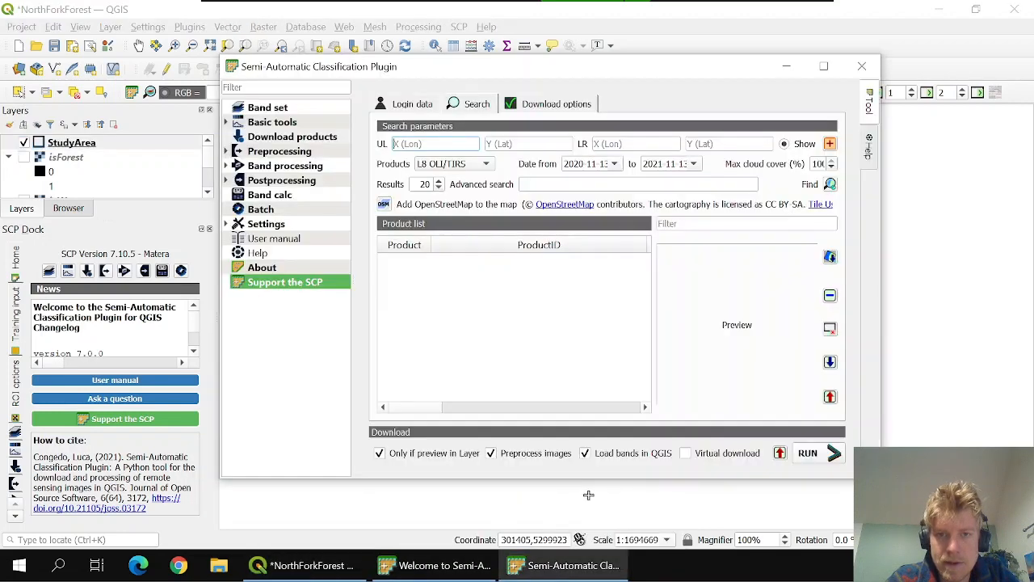
{"action": "left_click_drag", "start_coordinate": [717, 71], "coordinate": [613, 59]}
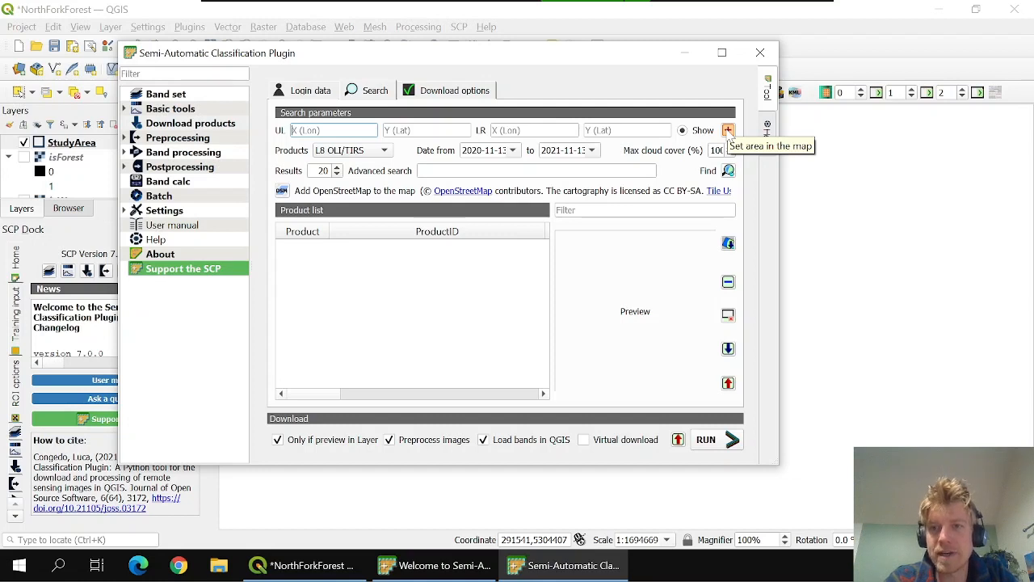
{"action": "left_click", "coordinate": [685, 54]}
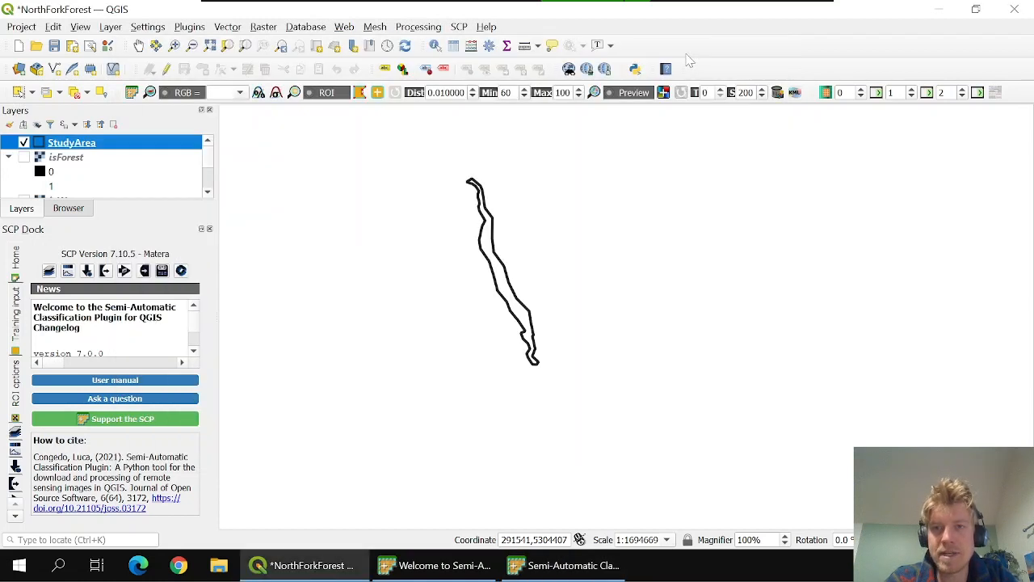
{"action": "left_click", "coordinate": [462, 178]}
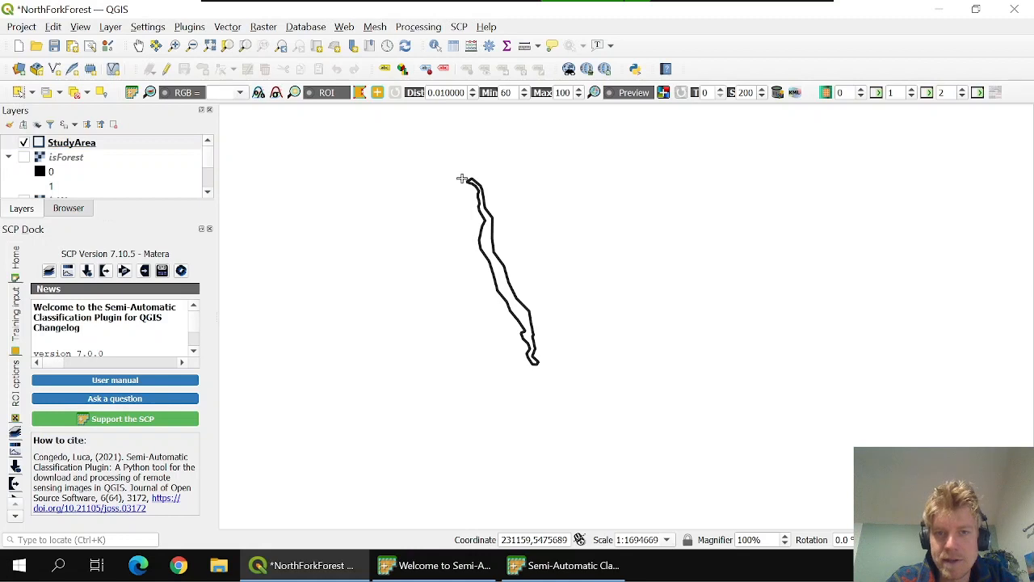
{"action": "left_click", "coordinate": [542, 366]}
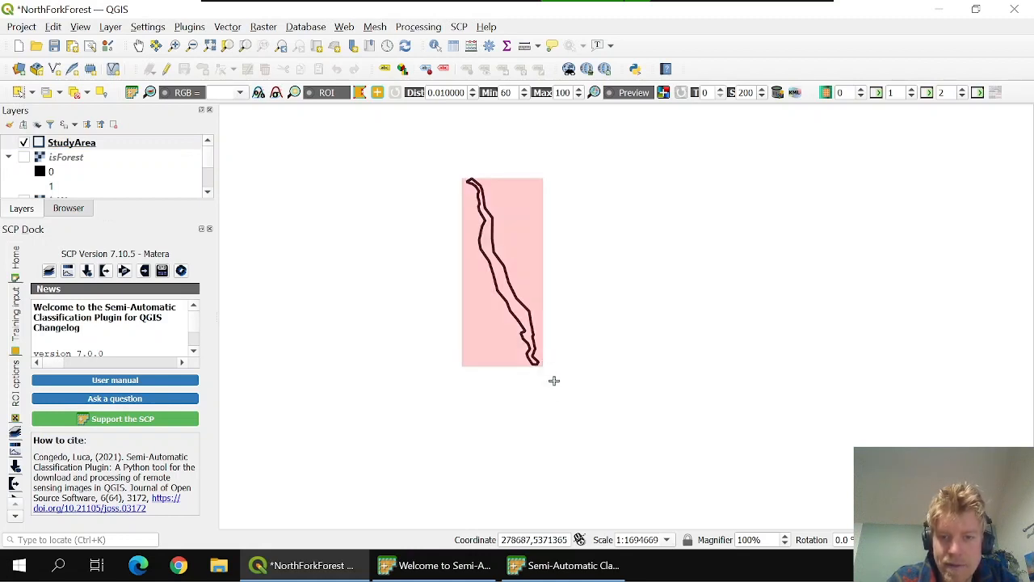
{"action": "mouse_move", "coordinate": [575, 570]}
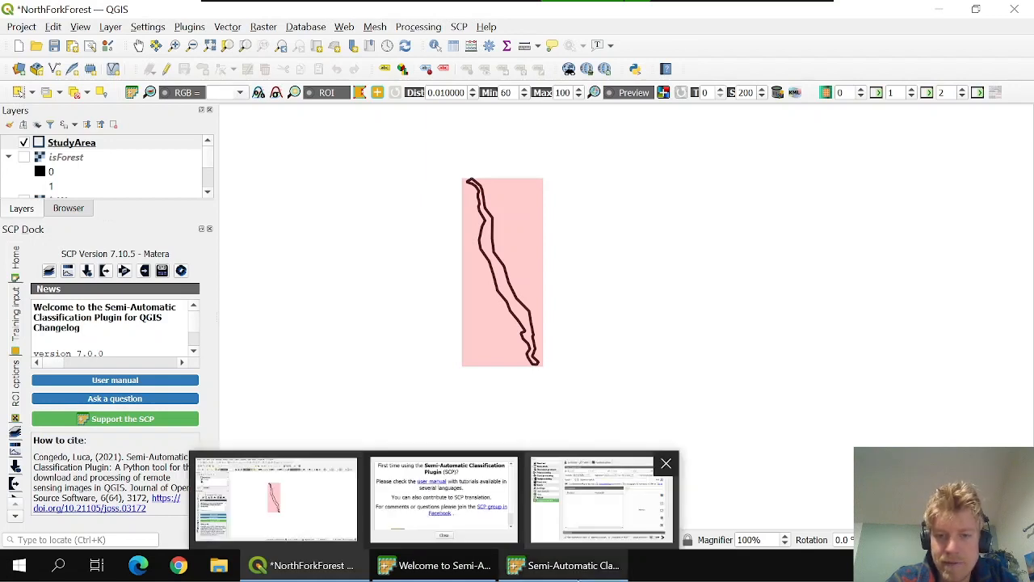
{"action": "left_click", "coordinate": [606, 507]}
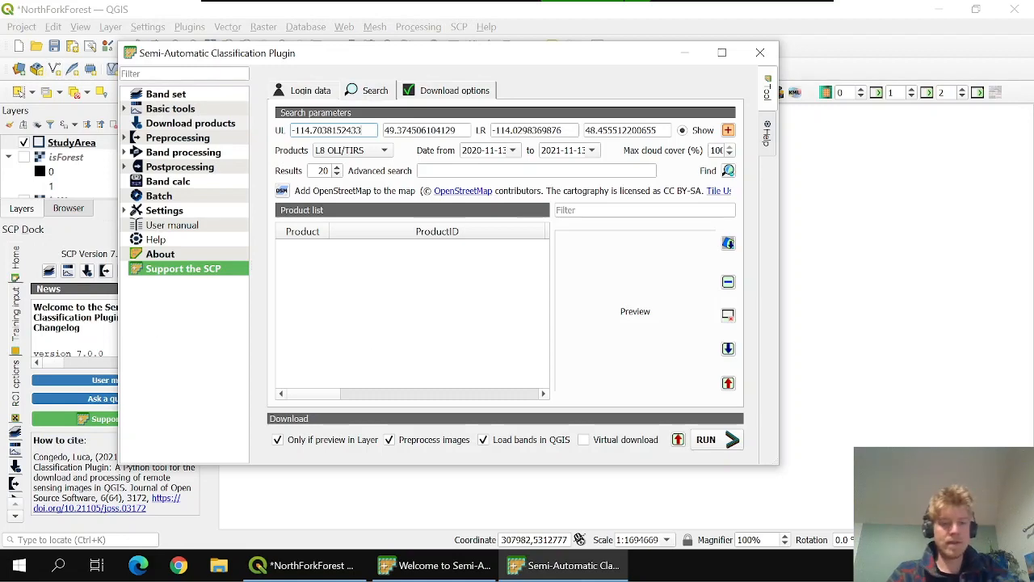
{"action": "key", "text": "alt+Tab"}
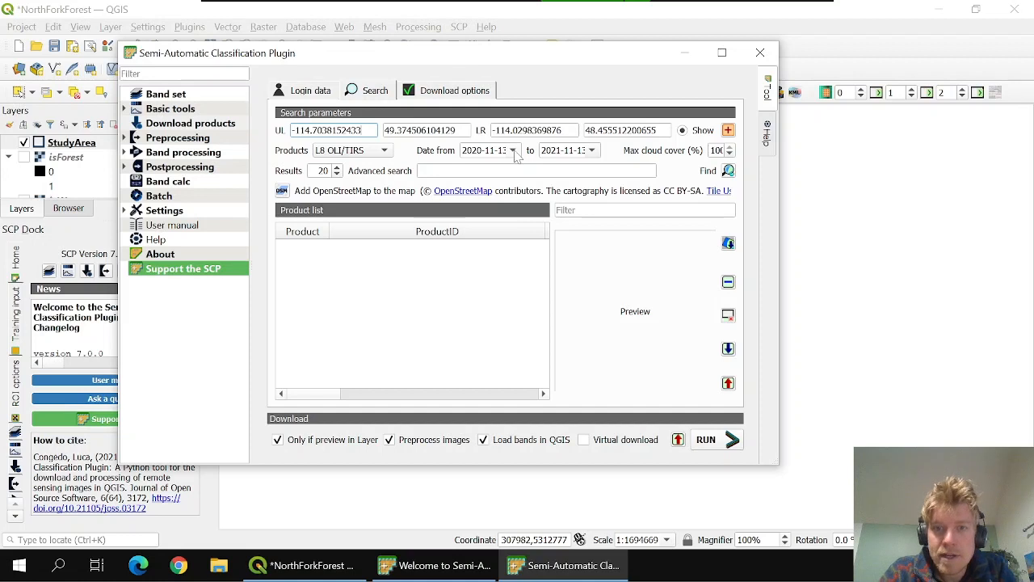
- Set the start date of the product search to 2019-09-01
{"action": "left_click", "coordinate": [514, 151]}
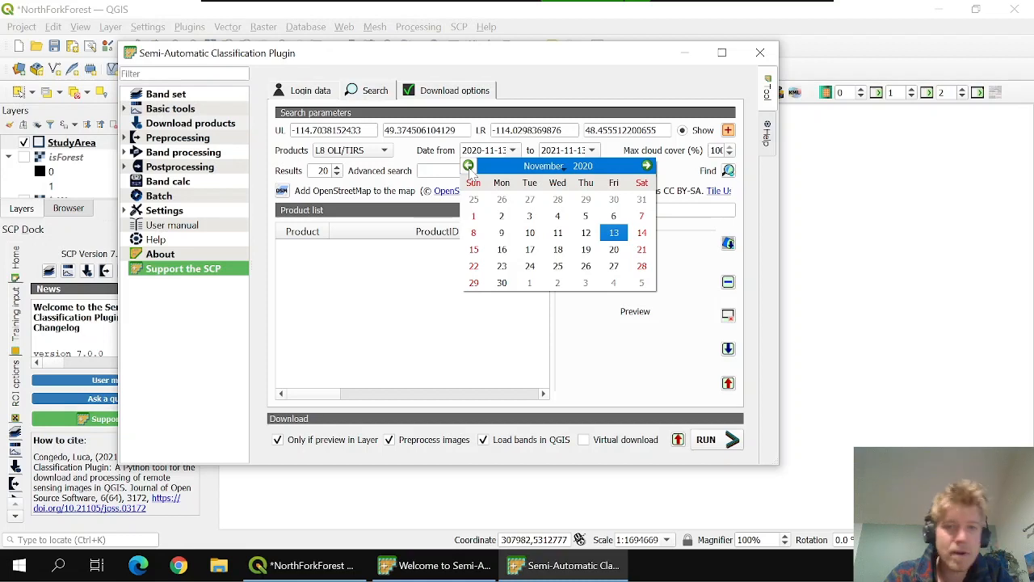
{"action": "left_click", "coordinate": [468, 165]}
{"action": "left_click", "coordinate": [468, 165]}
{"action": "left_click", "coordinate": [468, 166]}
{"action": "left_click", "coordinate": [468, 166]}
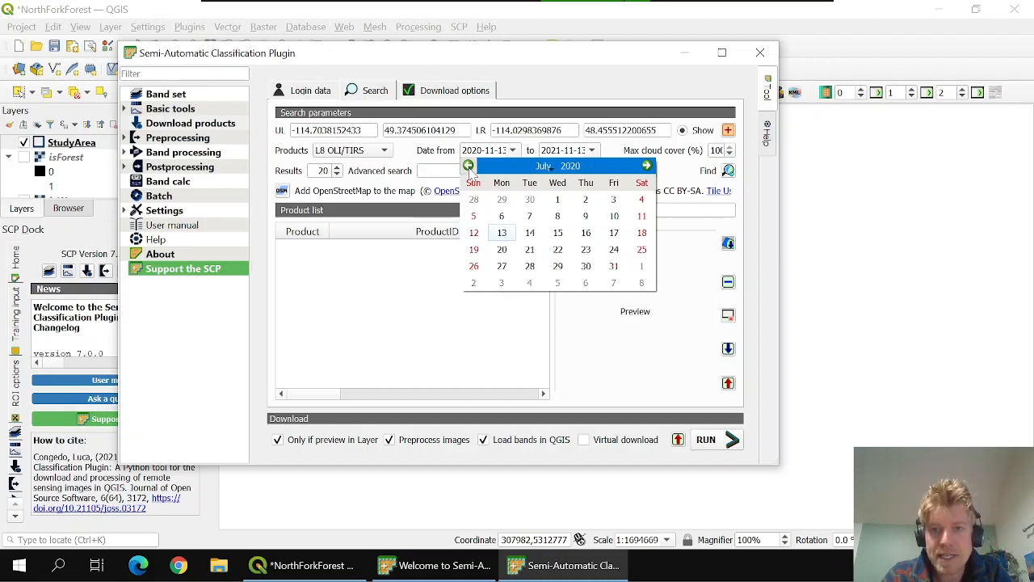
{"action": "left_click", "coordinate": [468, 165]}
{"action": "left_click", "coordinate": [468, 166]}
{"action": "left_click", "coordinate": [468, 166]}
{"action": "left_click", "coordinate": [468, 165]}
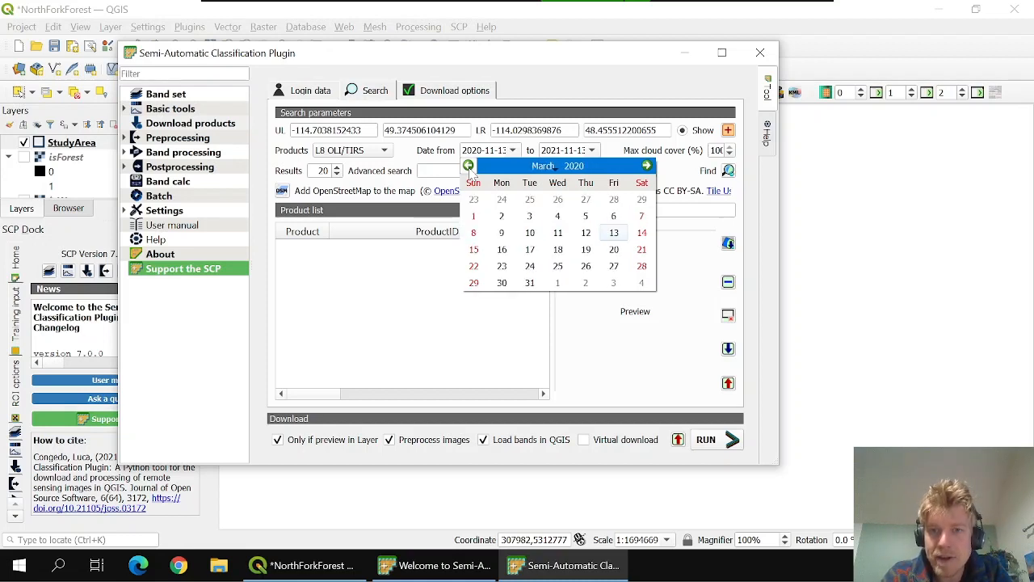
{"action": "left_click", "coordinate": [467, 166]}
{"action": "left_click", "coordinate": [468, 165]}
{"action": "left_click", "coordinate": [468, 166]}
{"action": "left_click", "coordinate": [468, 166]}
{"action": "left_click", "coordinate": [468, 166]}
{"action": "left_click", "coordinate": [468, 166]}
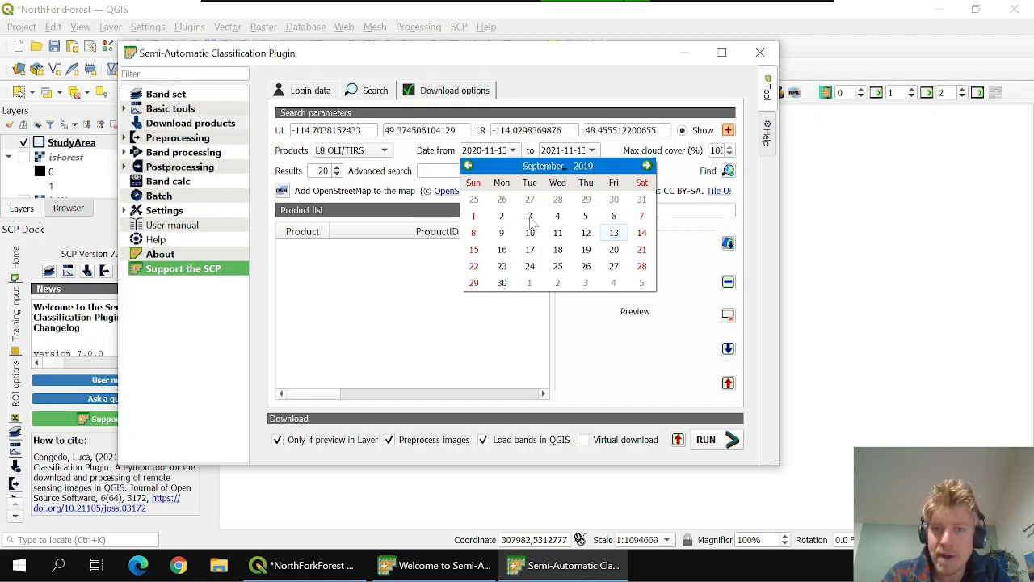
{"action": "left_click", "coordinate": [473, 216]}
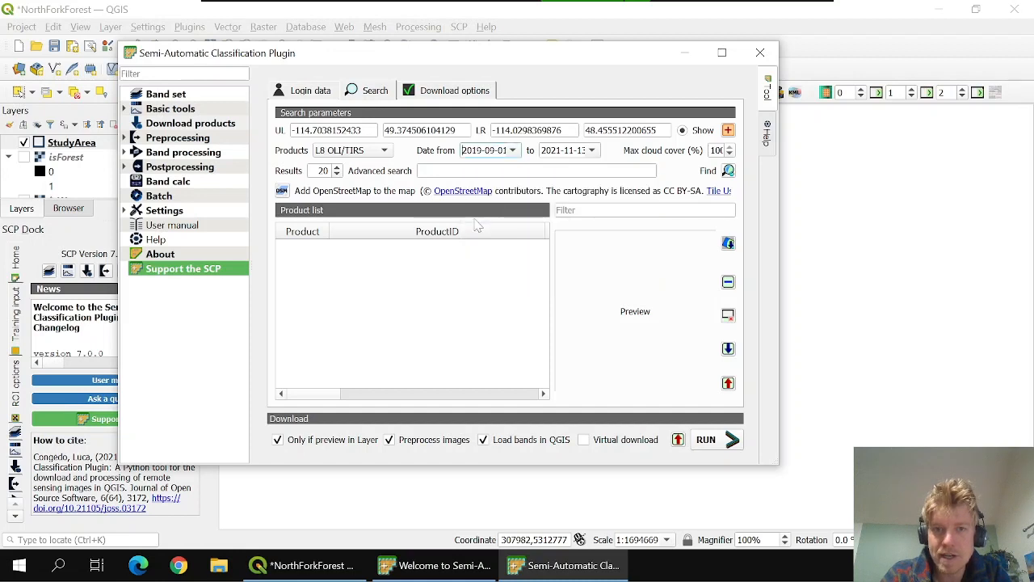
- Set the end date of the product search to 2019-09-30
{"action": "left_click", "coordinate": [592, 150]}
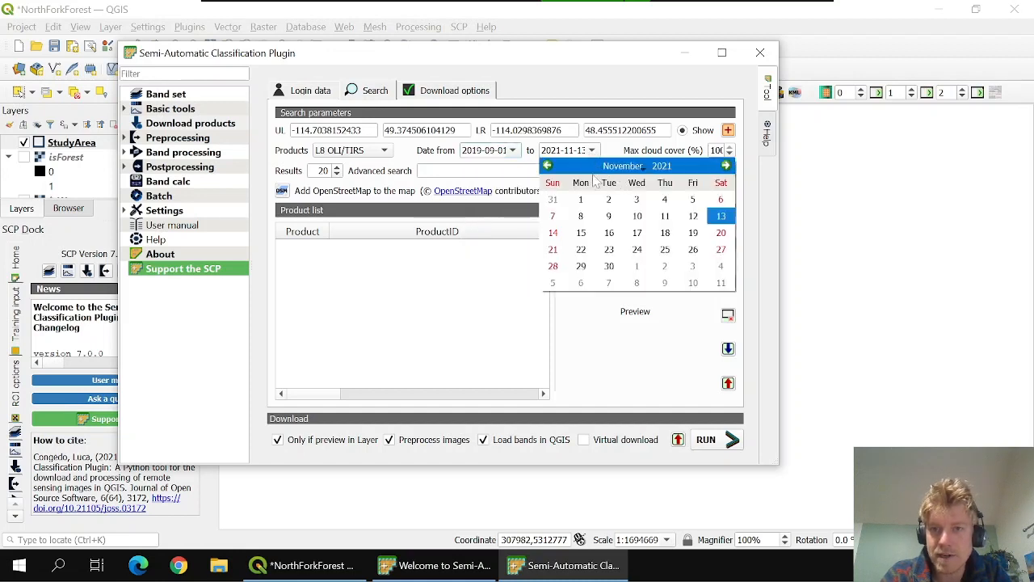
{"action": "left_click", "coordinate": [548, 165]}
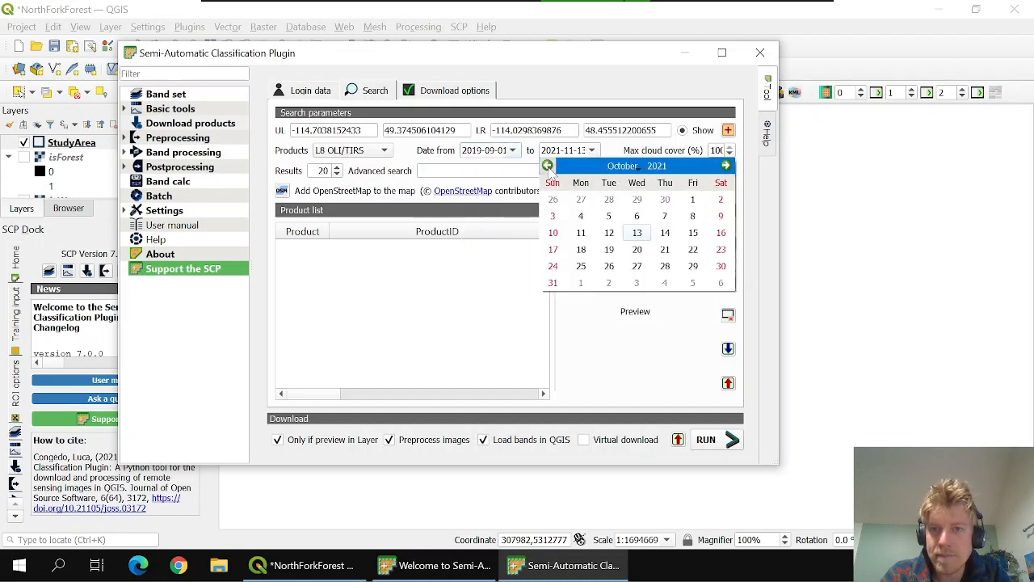
{"action": "left_click", "coordinate": [547, 166]}
{"action": "left_click", "coordinate": [547, 166]}
{"action": "left_click", "coordinate": [547, 166]}
{"action": "left_click", "coordinate": [547, 166]}
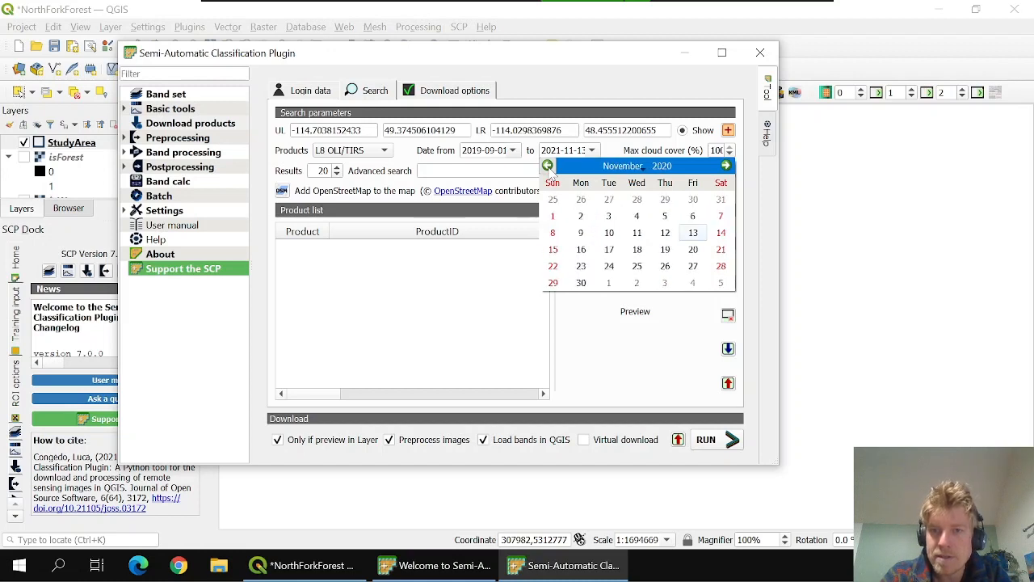
{"action": "left_click", "coordinate": [548, 166]}
{"action": "left_click", "coordinate": [547, 166]}
{"action": "left_click", "coordinate": [548, 166]}
{"action": "left_click", "coordinate": [547, 165]}
{"action": "left_click", "coordinate": [547, 166]}
{"action": "left_click", "coordinate": [547, 165]}
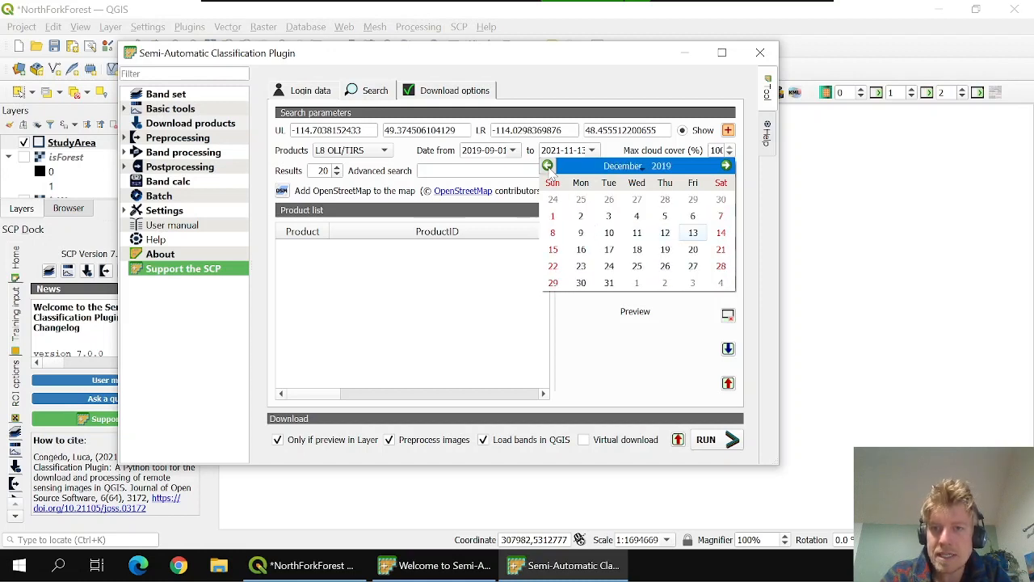
{"action": "left_click", "coordinate": [547, 166]}
{"action": "left_click", "coordinate": [547, 166]}
{"action": "left_click", "coordinate": [547, 166]}
{"action": "left_click", "coordinate": [547, 166]}
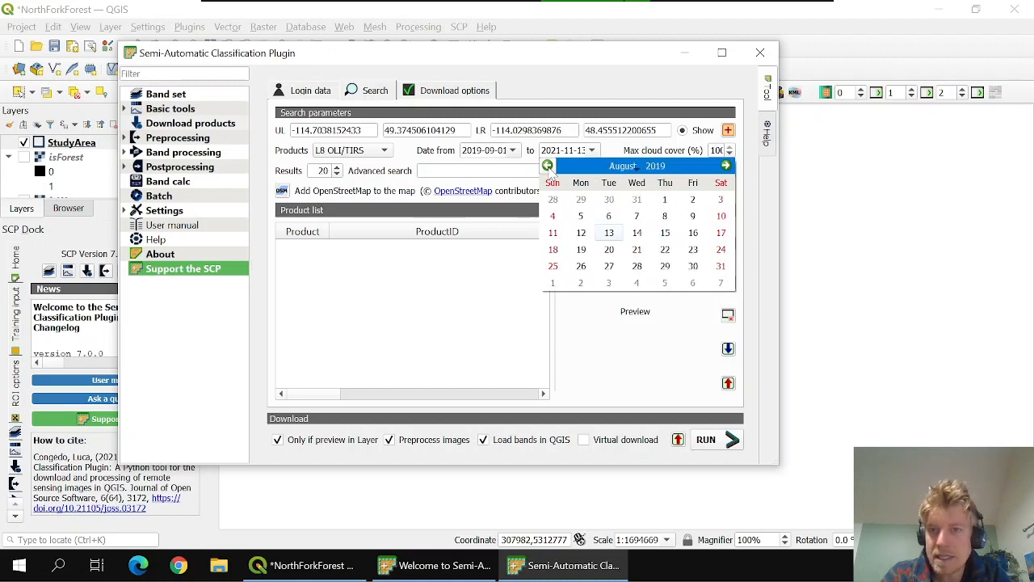
{"action": "left_click", "coordinate": [725, 166]}
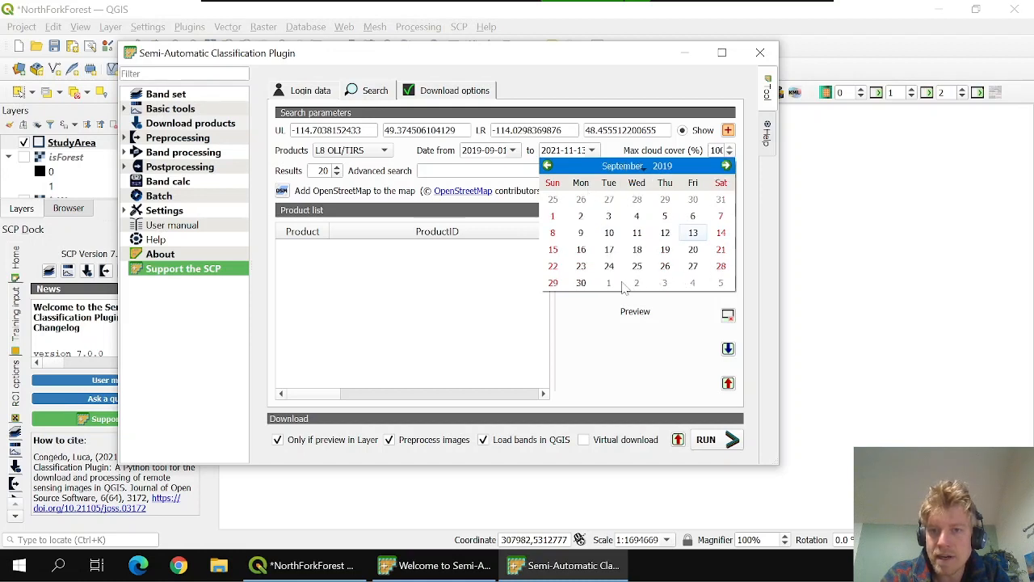
{"action": "left_click", "coordinate": [581, 282]}
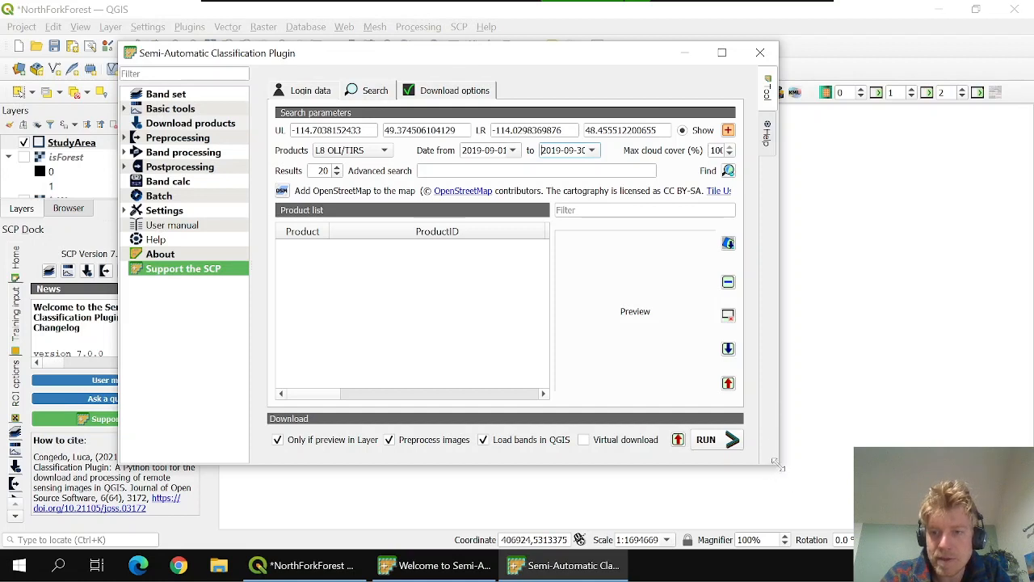
- Find the Landsat 8 products matching the search parameters, enlarging the plugin window so the product list's CloudCover column fits
{"action": "left_click_drag", "start_coordinate": [777, 465], "coordinate": [929, 524]}
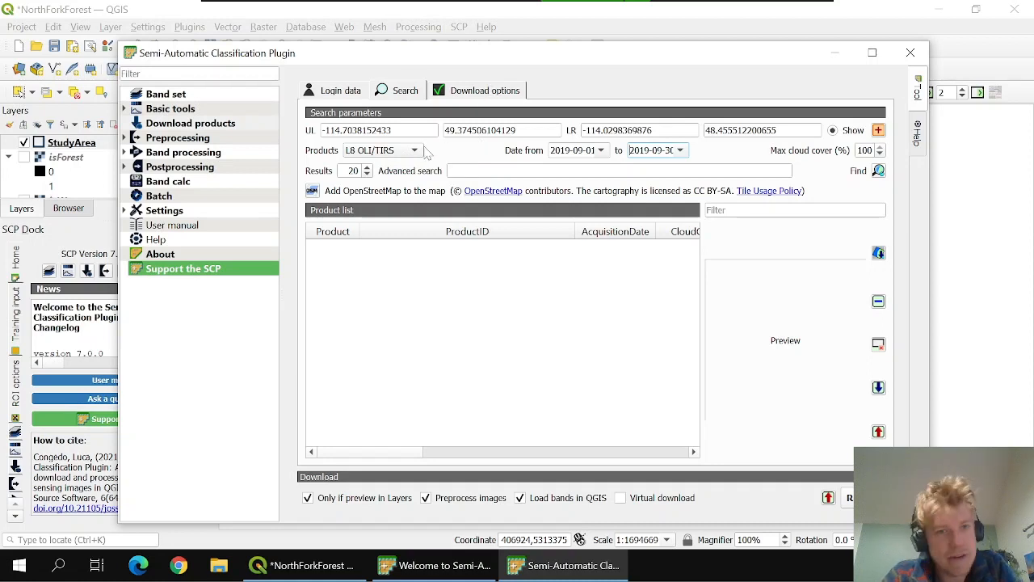
{"action": "left_click", "coordinate": [878, 172]}
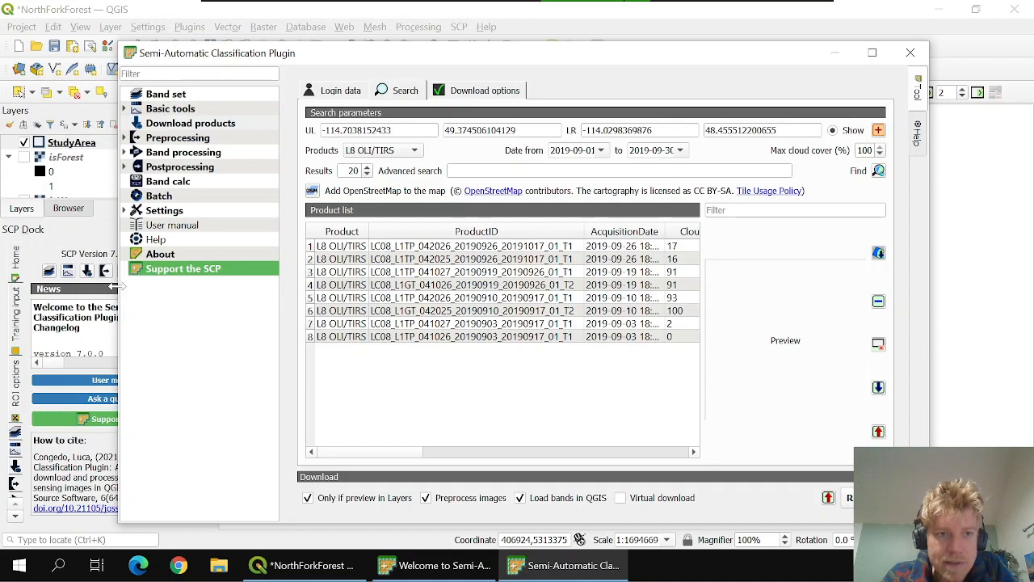
{"action": "left_click_drag", "start_coordinate": [118, 291], "coordinate": [56, 279]}
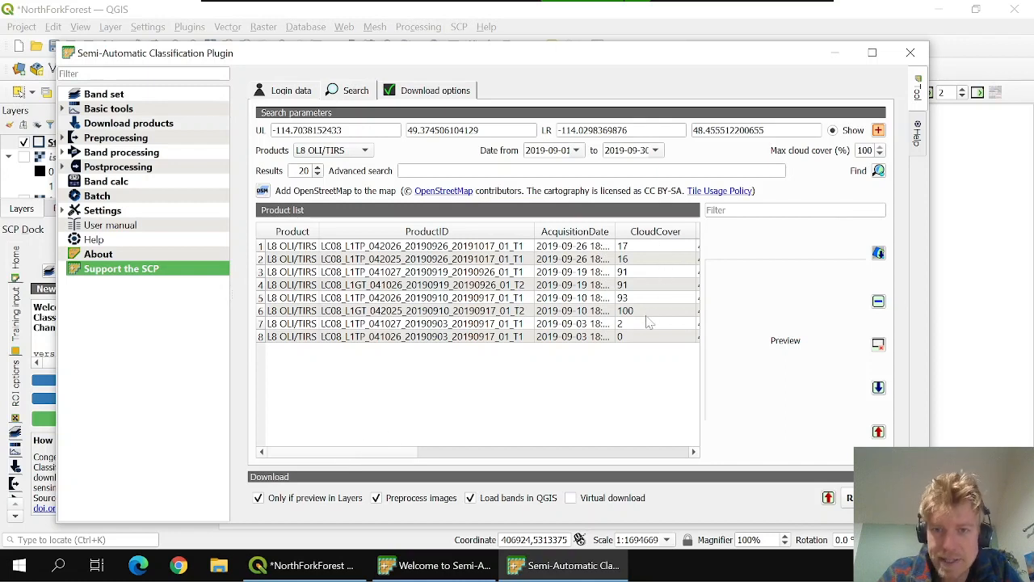
{"action": "left_click_drag", "start_coordinate": [402, 453], "coordinate": [298, 416]}
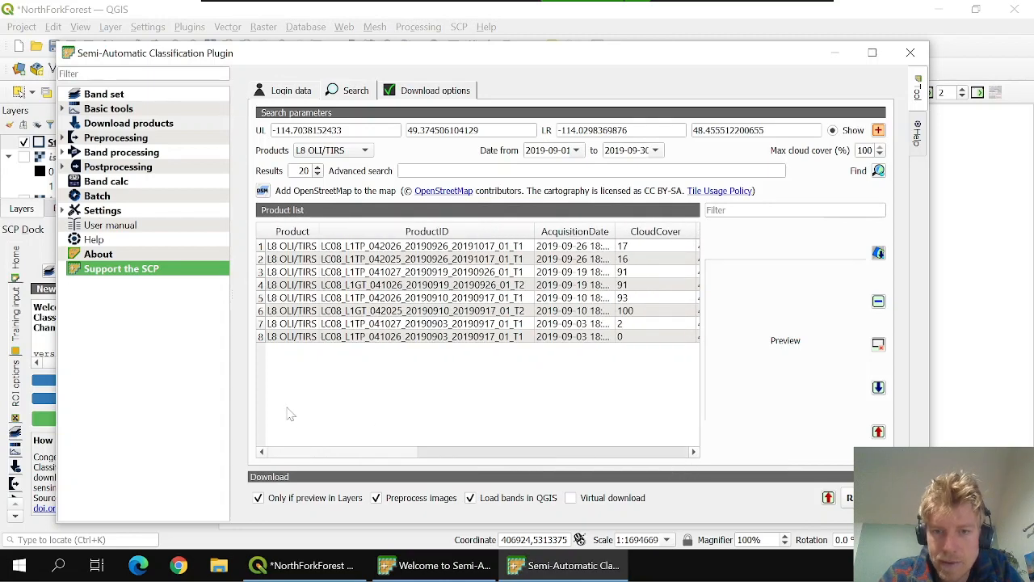
- Sort the products by ascending cloud cover, widen the AcquisitionDate column and preview the least cloudy 2019-09-03 imagery in the map
{"action": "left_click", "coordinate": [661, 233]}
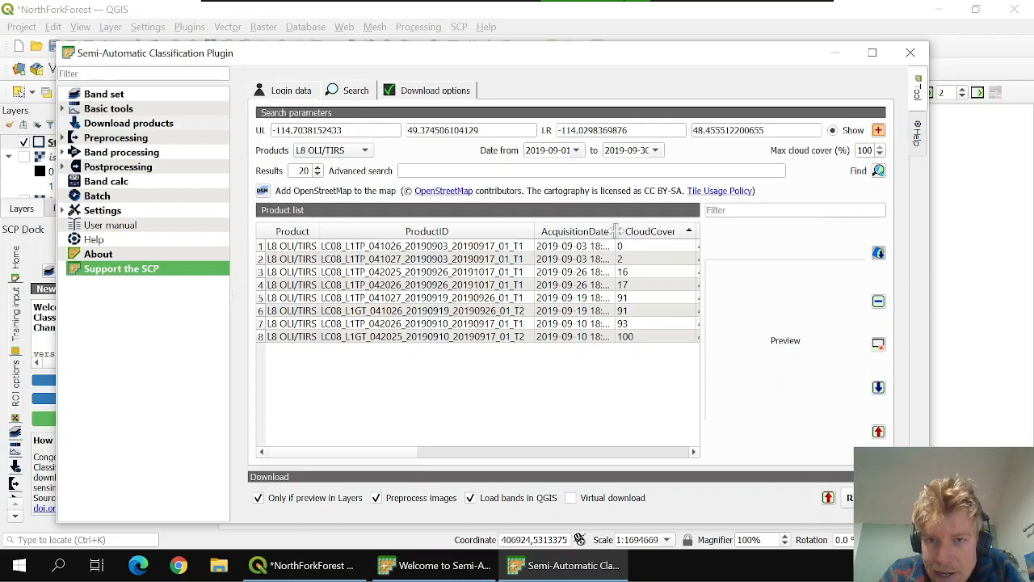
{"action": "left_click_drag", "start_coordinate": [615, 233], "coordinate": [624, 234]}
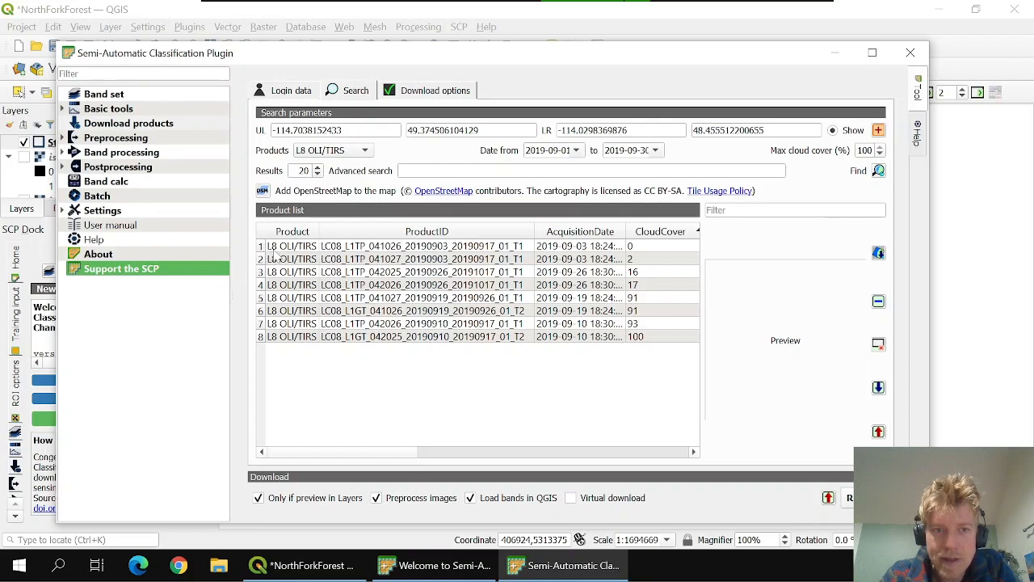
{"action": "left_click", "coordinate": [275, 257]}
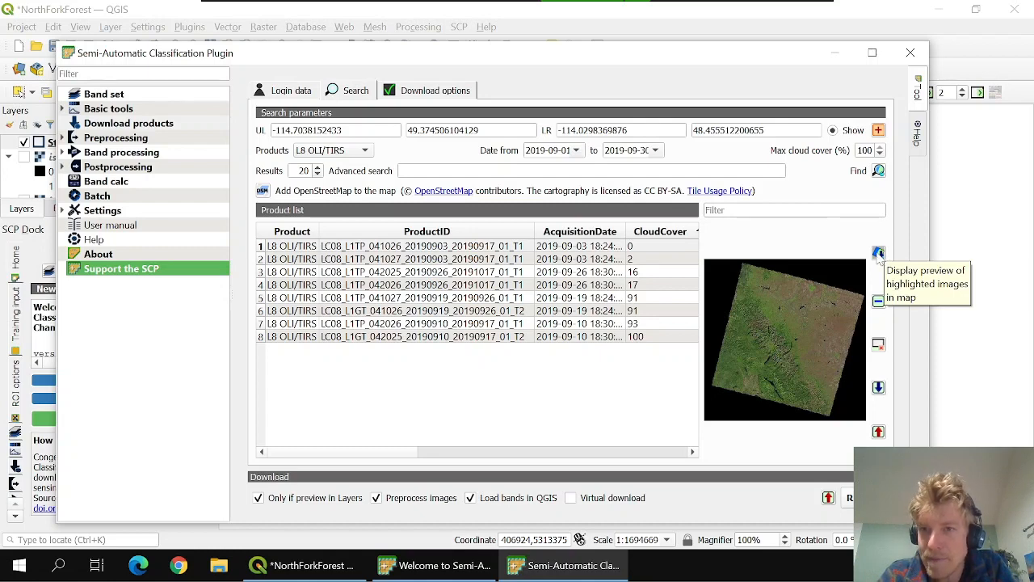
{"action": "left_click", "coordinate": [880, 253]}
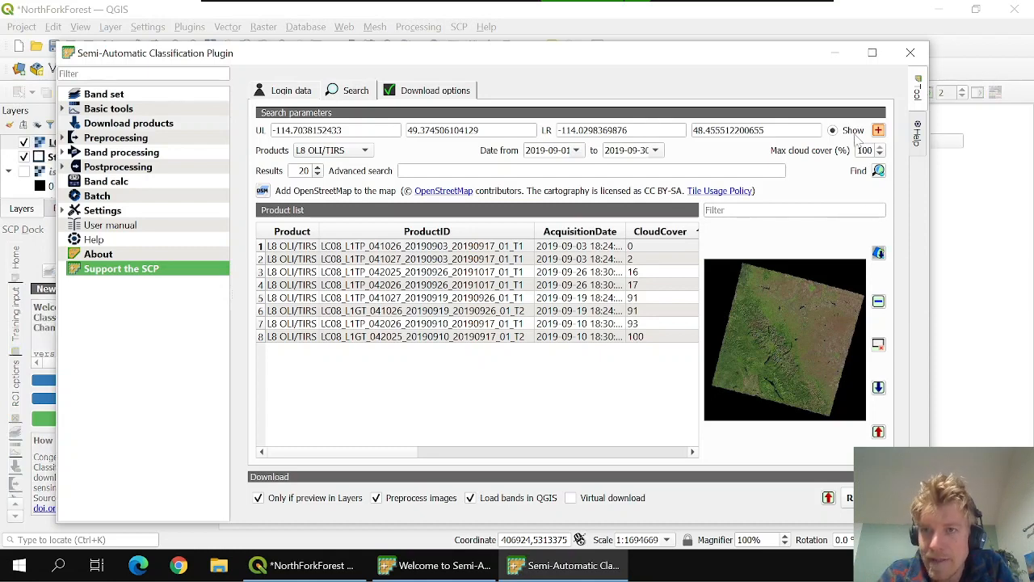
- Place the Landsat preview layer beneath the StudyArea layer and dismiss the plugin's welcome window
{"action": "left_click", "coordinate": [837, 54]}
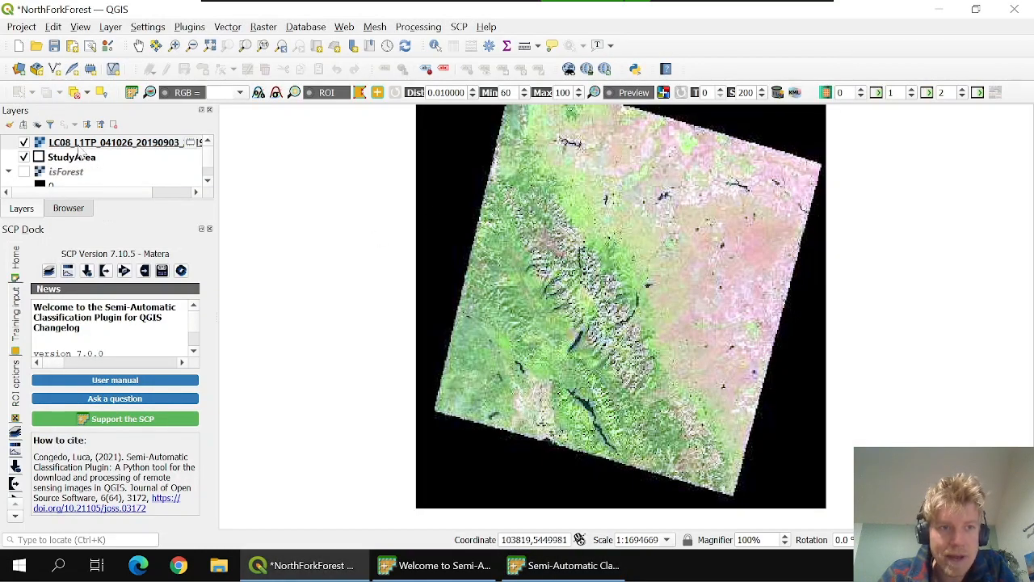
{"action": "left_click_drag", "start_coordinate": [85, 142], "coordinate": [79, 174]}
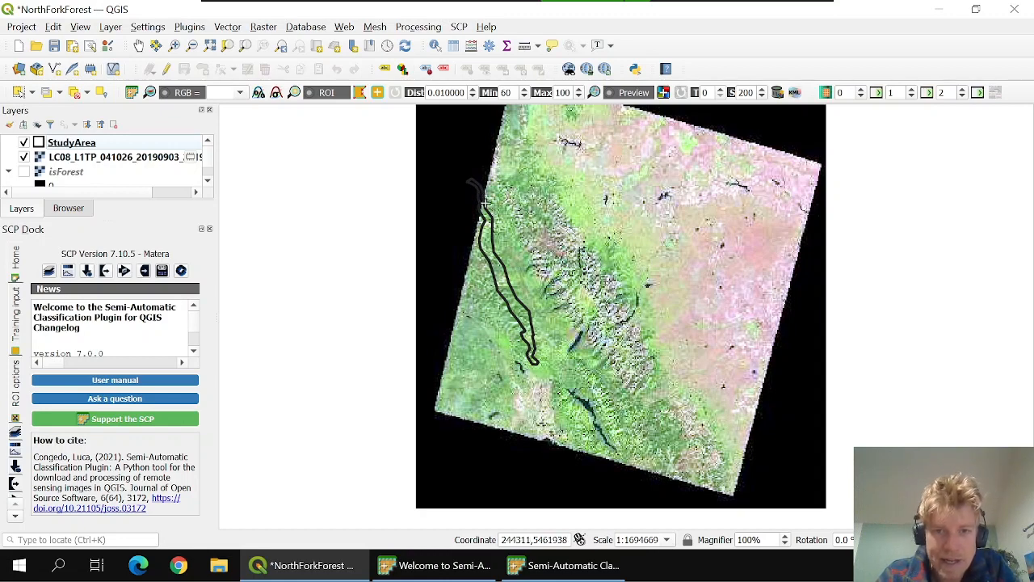
{"action": "left_click", "coordinate": [457, 569]}
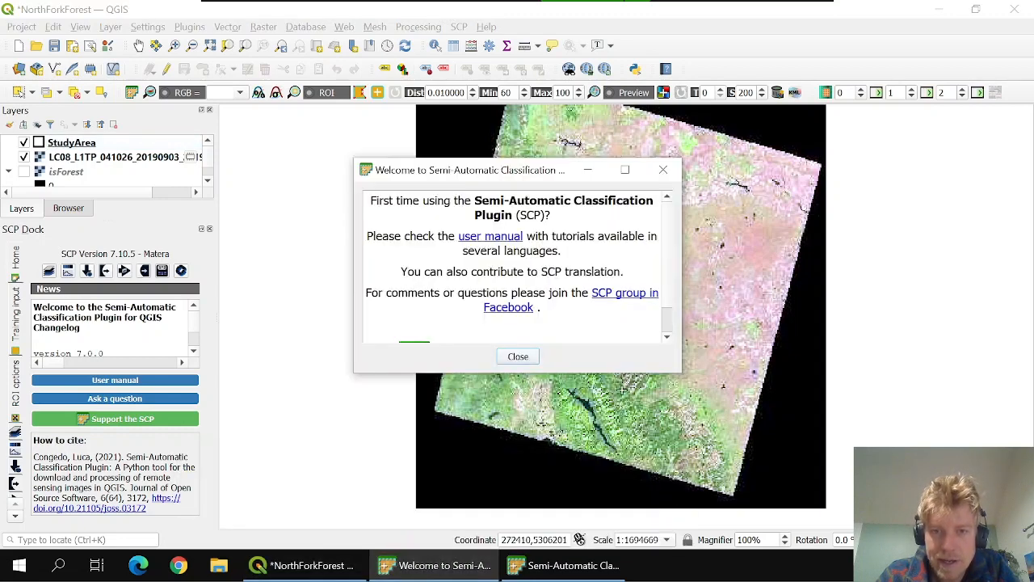
{"action": "left_click", "coordinate": [662, 170]}
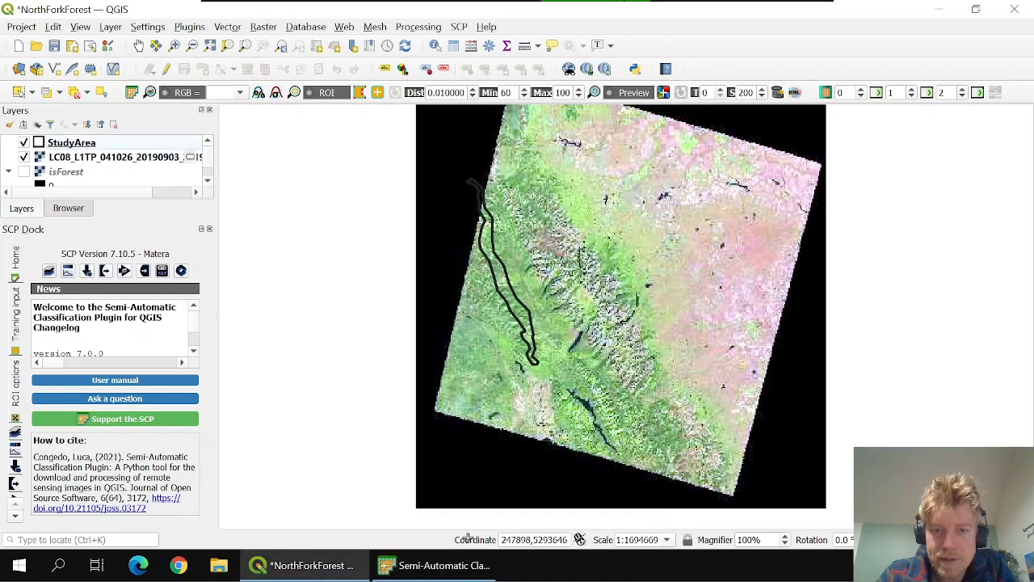
- Compare the previews of the two least cloudy products and check the 041026 scene's coverage of the study area in the map
{"action": "left_click", "coordinate": [462, 568]}
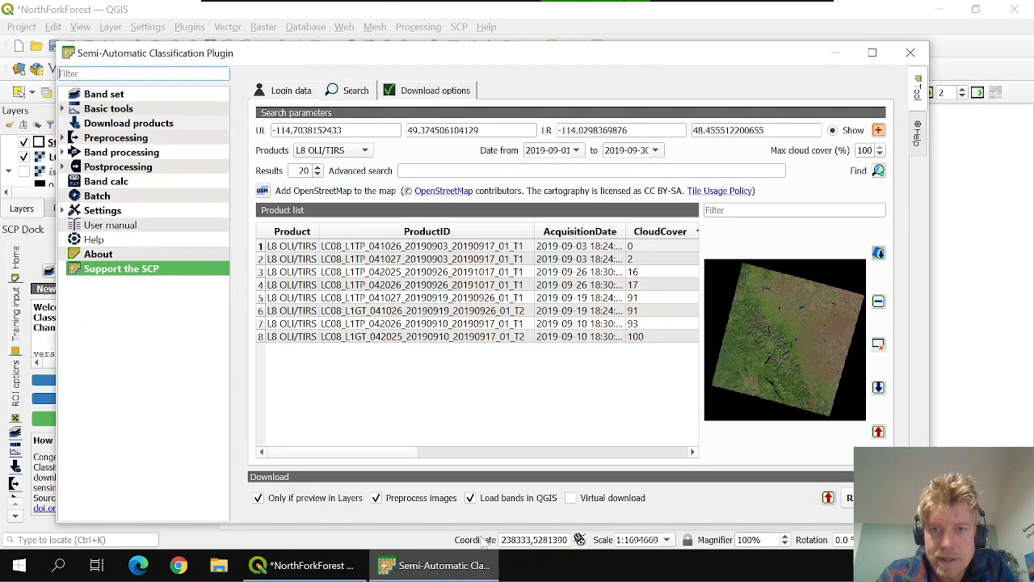
{"action": "left_click", "coordinate": [511, 260]}
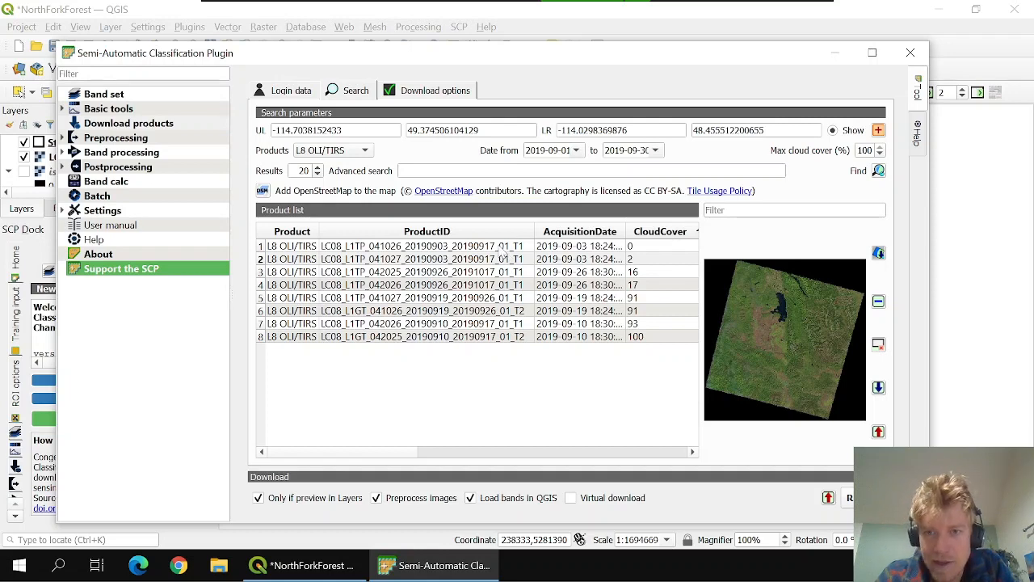
{"action": "left_click", "coordinate": [503, 250]}
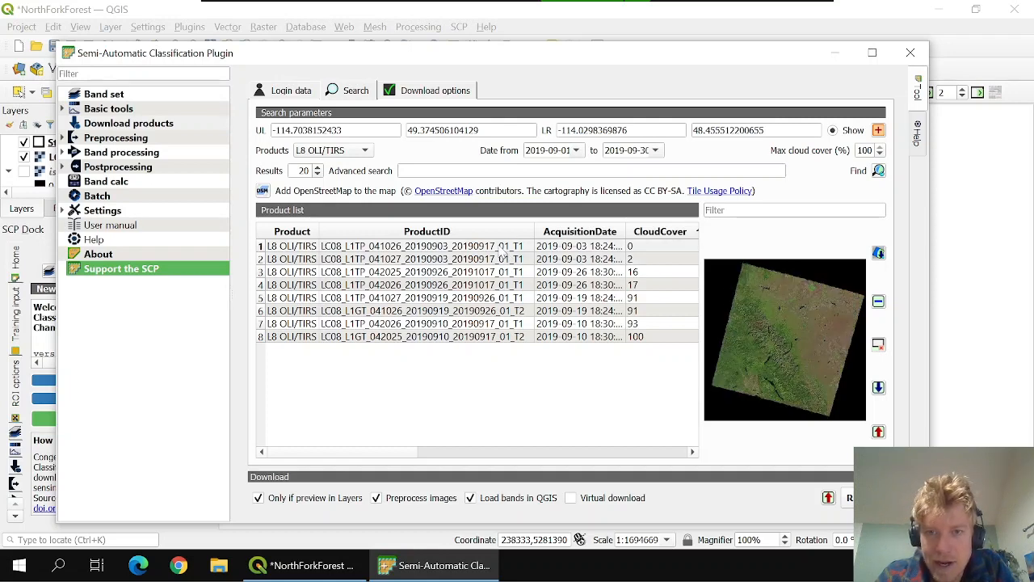
{"action": "left_click", "coordinate": [455, 250]}
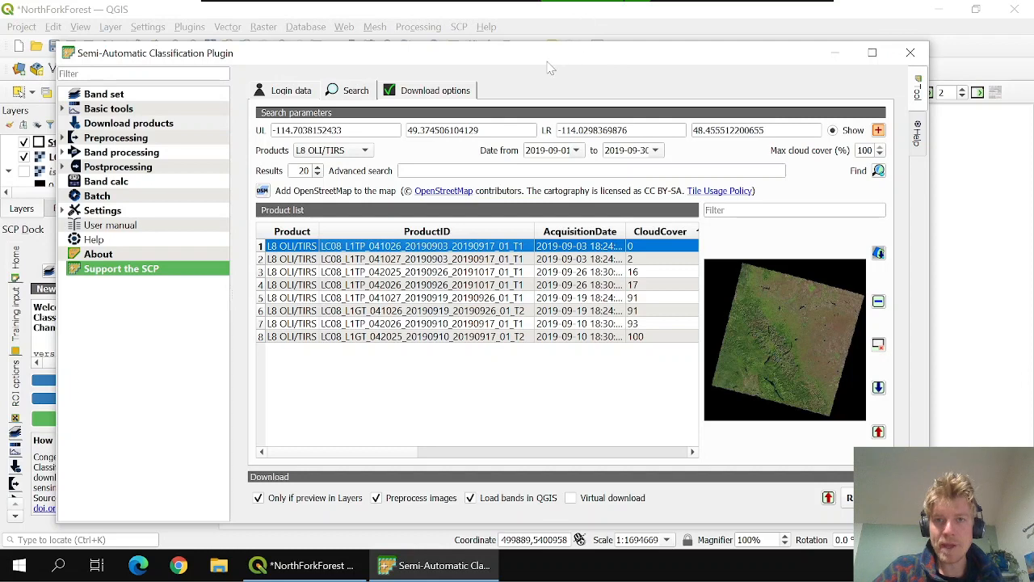
{"action": "left_click_drag", "start_coordinate": [541, 59], "coordinate": [853, 458]}
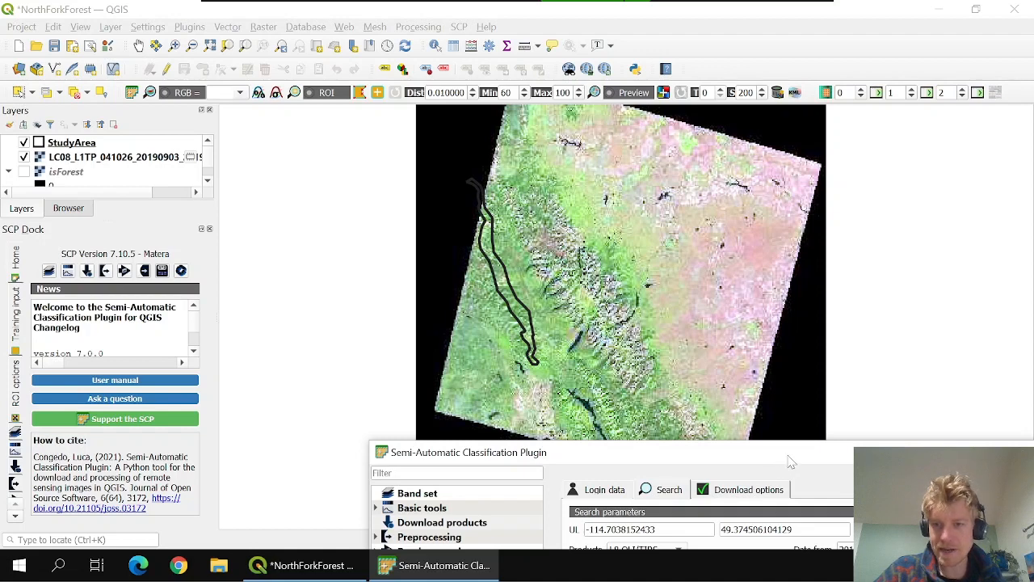
{"action": "left_click_drag", "start_coordinate": [793, 460], "coordinate": [512, 50]}
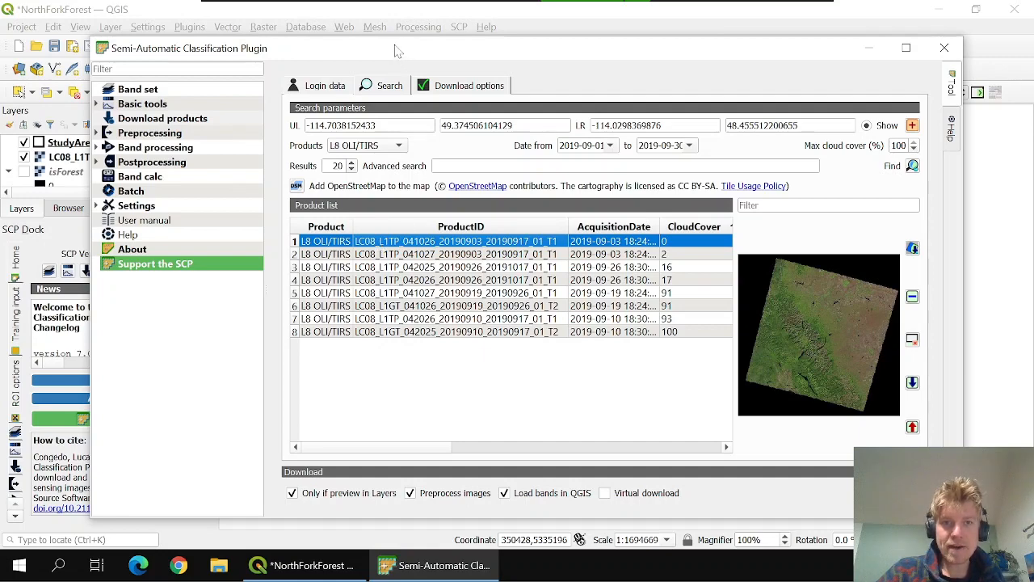
- Enlarge the Layers panel, select the Landsat preview layer in it and return to the plugin's product list
{"action": "left_click_drag", "start_coordinate": [397, 51], "coordinate": [569, 152]}
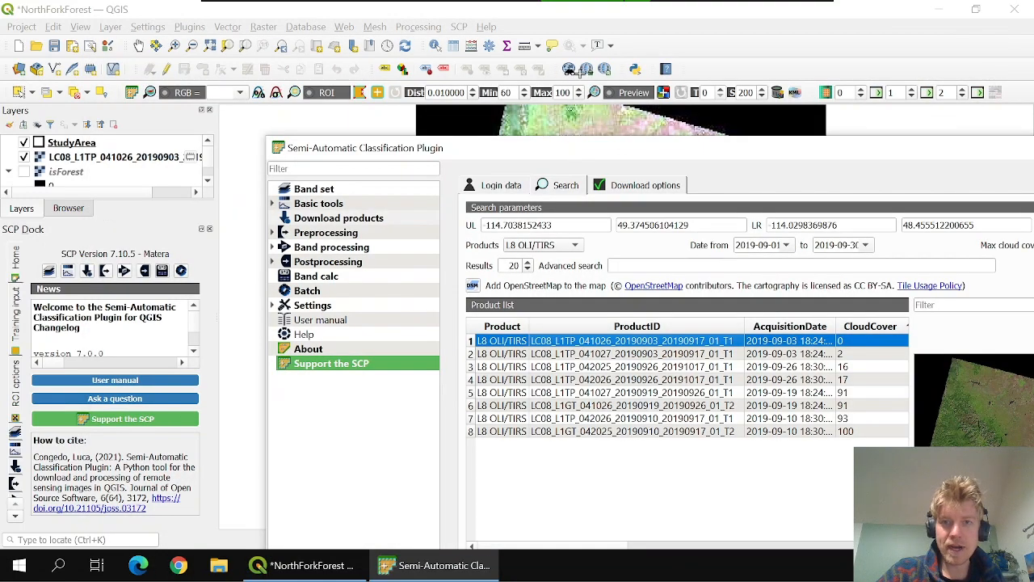
{"action": "left_click", "coordinate": [589, 20]}
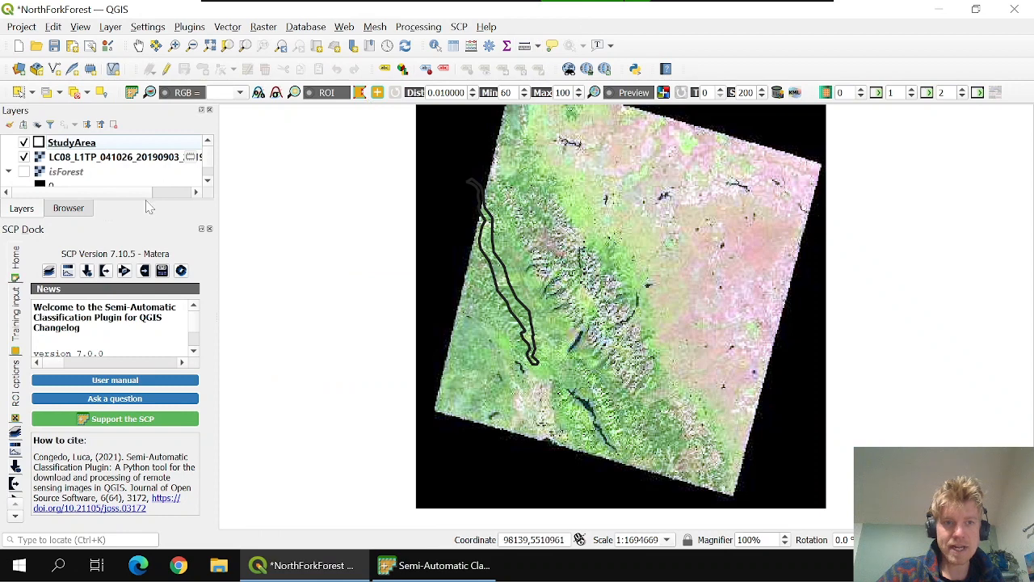
{"action": "left_click_drag", "start_coordinate": [113, 223], "coordinate": [108, 330]}
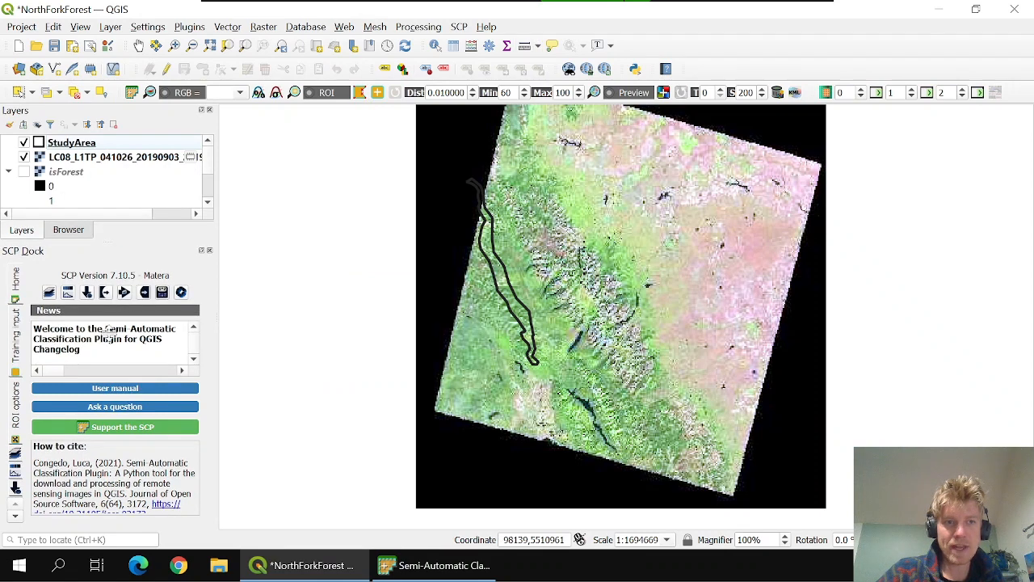
{"action": "left_click", "coordinate": [146, 157]}
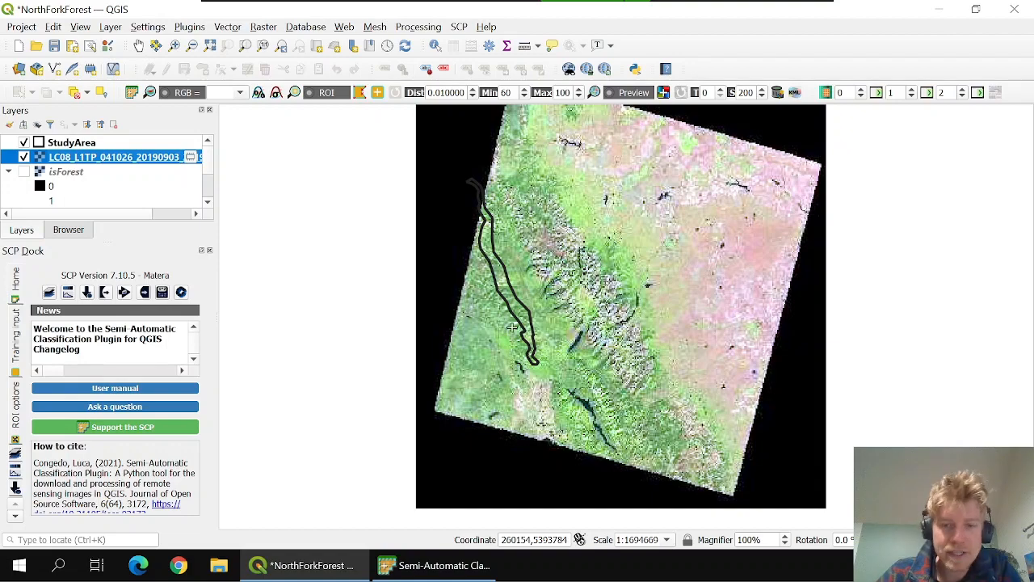
{"action": "left_click", "coordinate": [419, 570]}
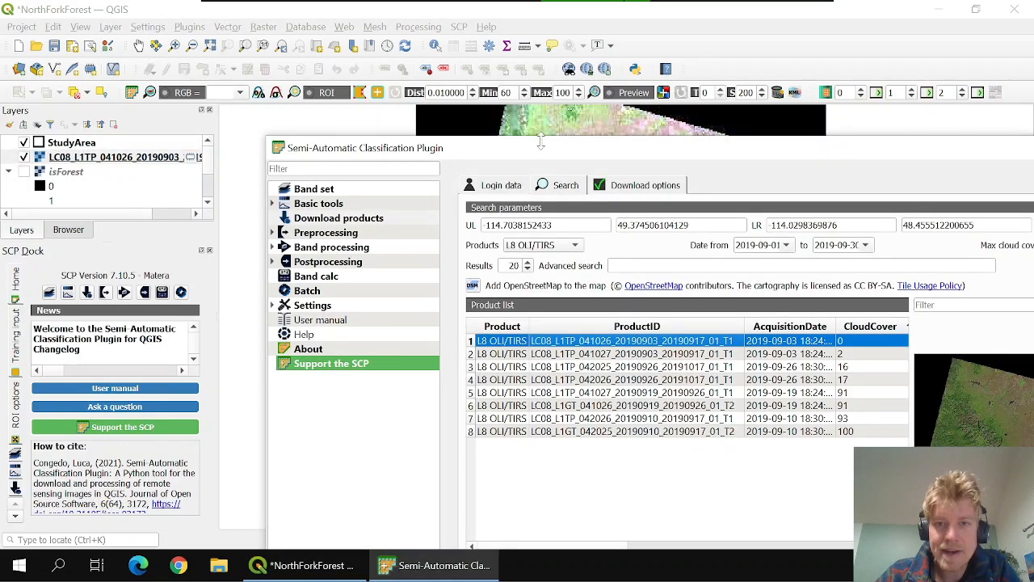
{"action": "left_click_drag", "start_coordinate": [561, 149], "coordinate": [380, 36]}
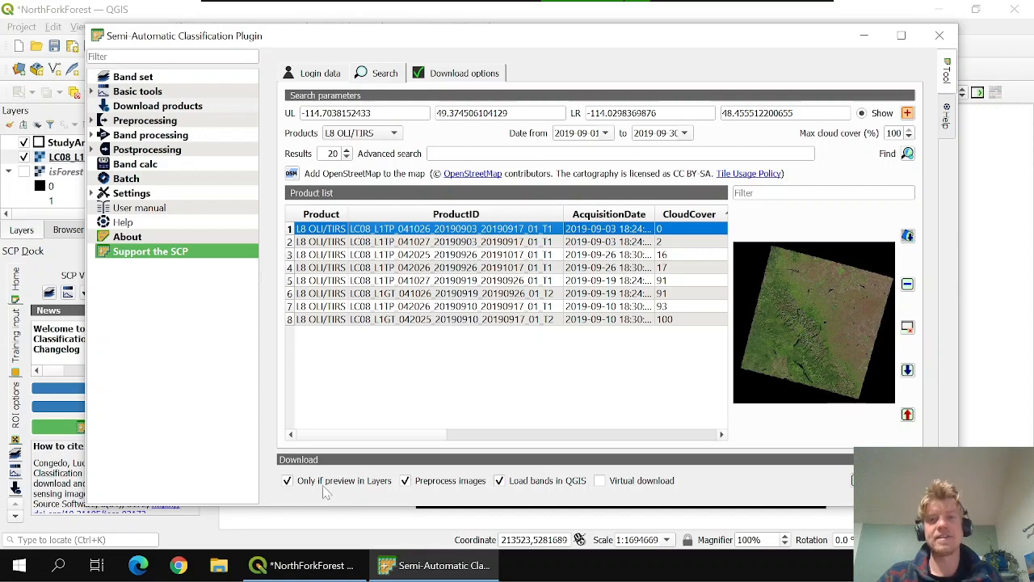
- Remove all products except LC08_L1TP_041026_20190903_20190917_01_T1 from the product list
{"action": "left_click", "coordinate": [518, 242]}
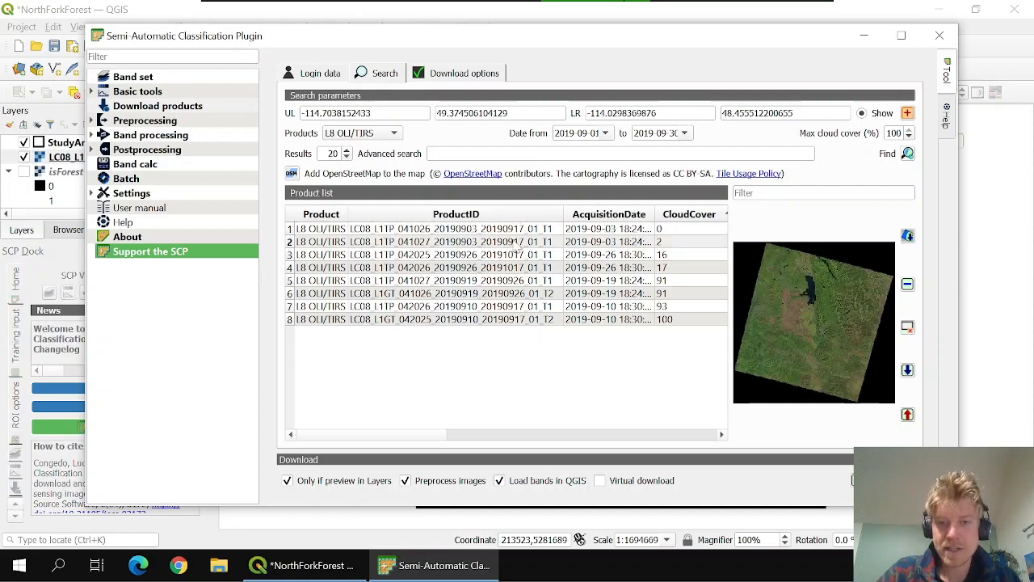
{"action": "left_click", "coordinate": [500, 256]}
{"action": "left_click", "coordinate": [504, 244]}
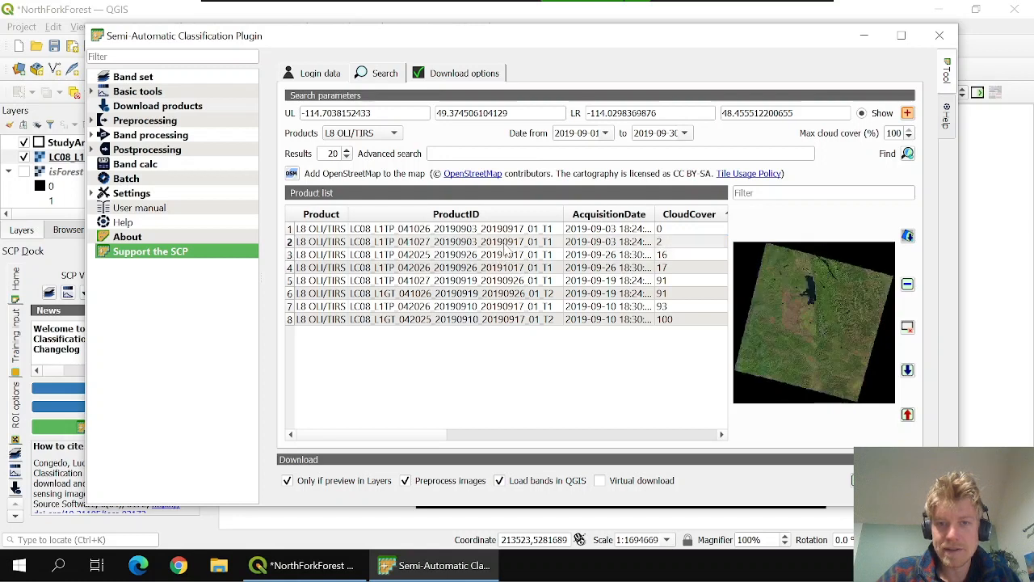
{"action": "left_click", "coordinate": [508, 245]}
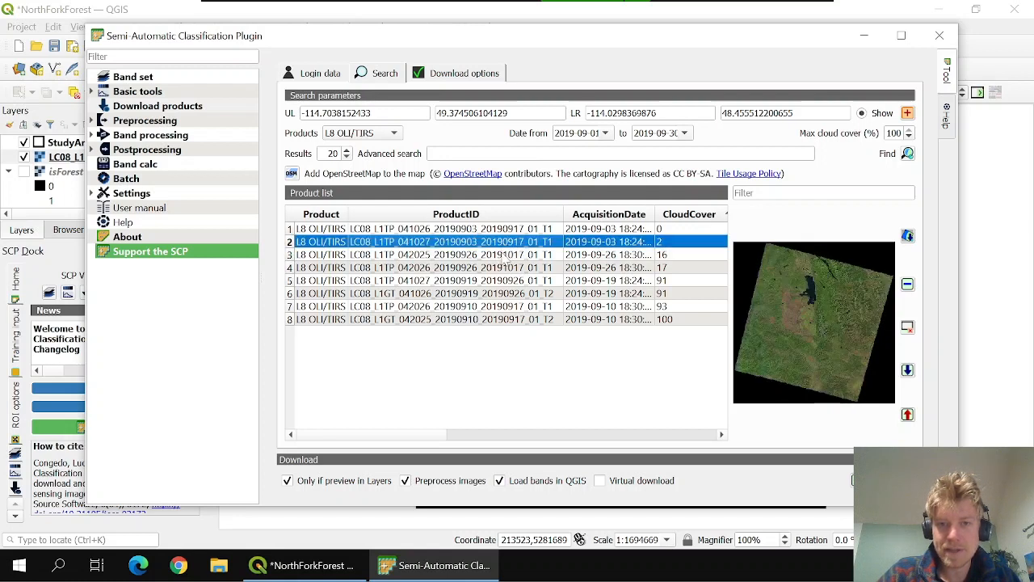
{"action": "left_click", "coordinate": [507, 257], "text": "shift"}
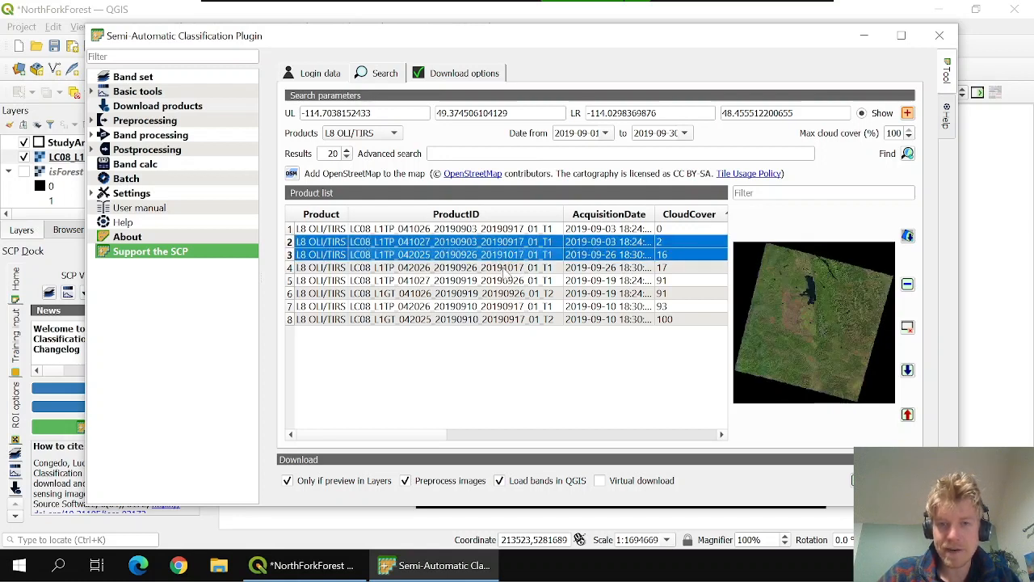
{"action": "left_click", "coordinate": [509, 282], "text": "shift"}
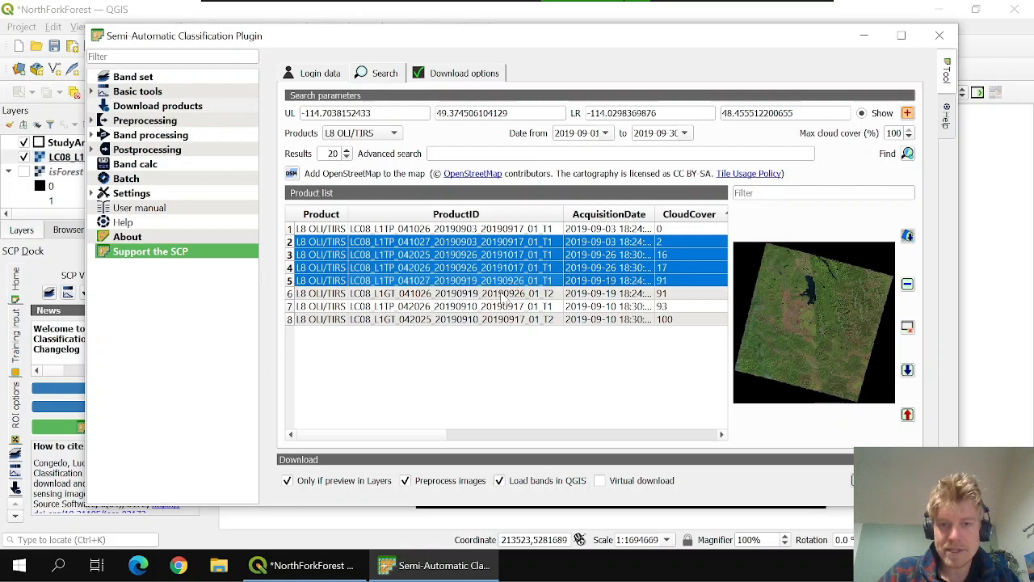
{"action": "left_click", "coordinate": [506, 294], "text": "shift"}
{"action": "left_click", "coordinate": [508, 306], "text": "shift"}
{"action": "left_click", "coordinate": [506, 319], "text": "shift"}
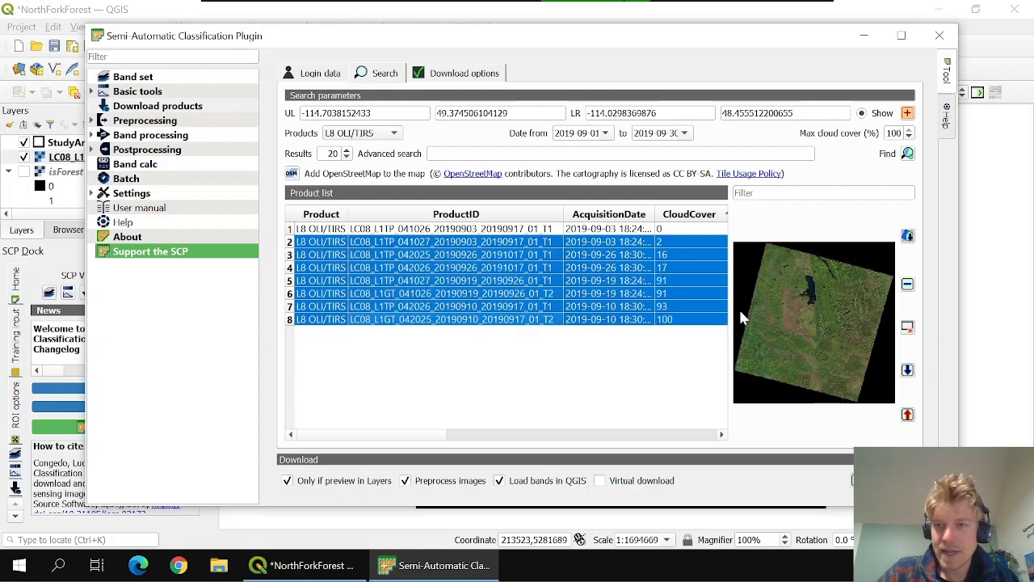
{"action": "left_click", "coordinate": [908, 286]}
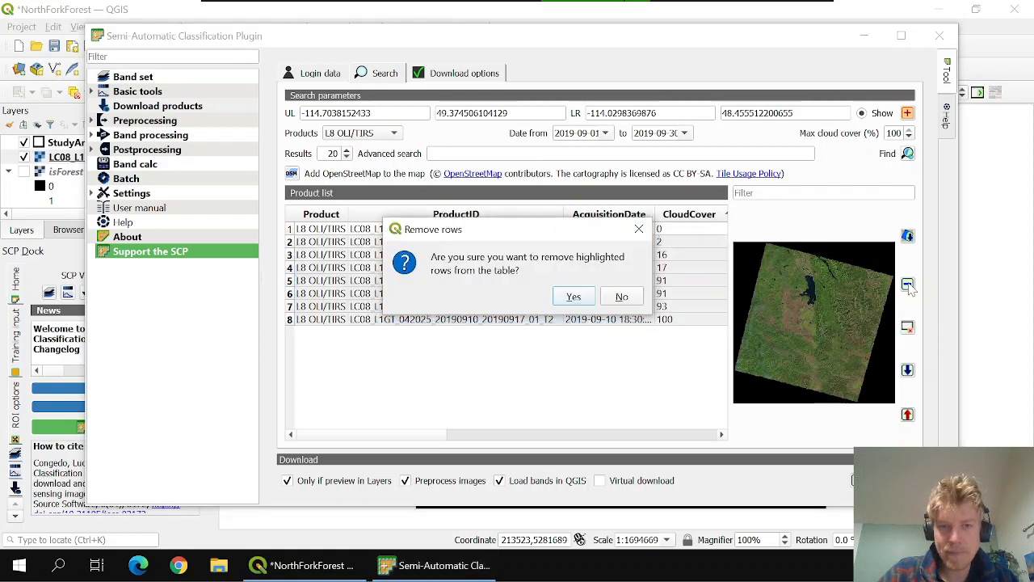
{"action": "left_click", "coordinate": [580, 298]}
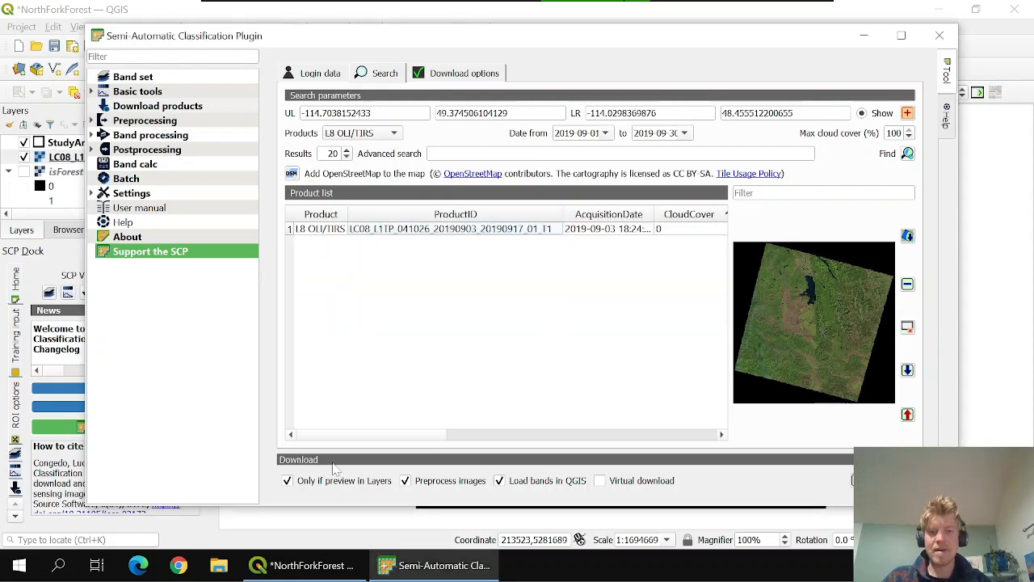
- Download the remaining product into the NorthForkForest folder with Only if preview in Layers turned off, and close the plugin window
{"action": "left_click", "coordinate": [287, 484]}
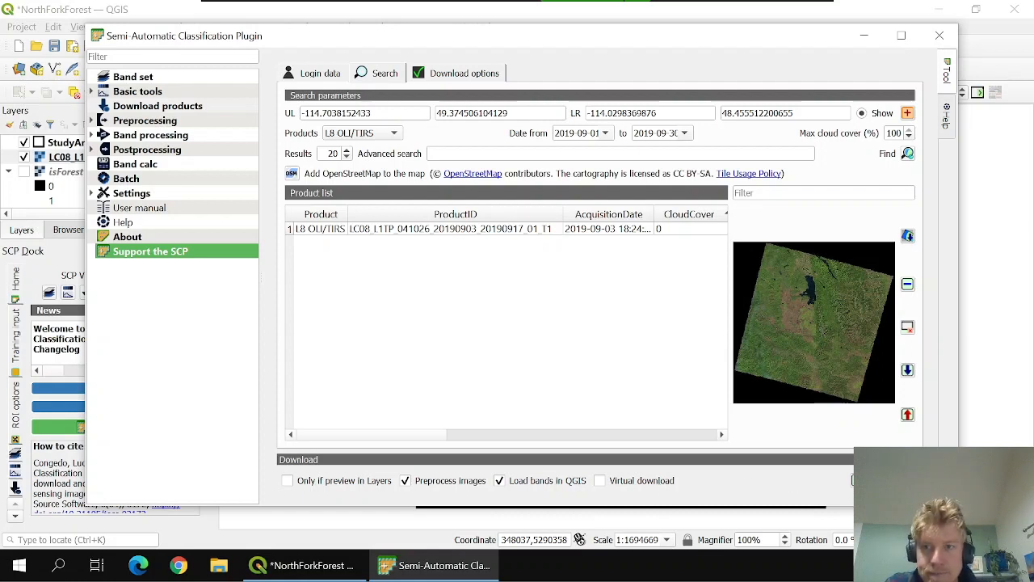
{"action": "left_click", "coordinate": [852, 480]}
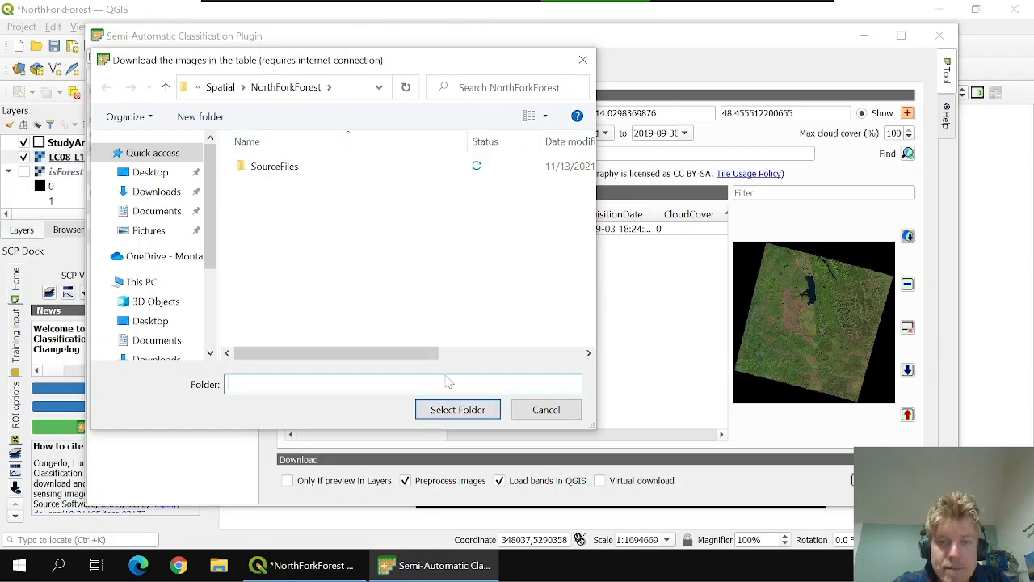
{"action": "left_click", "coordinate": [465, 420]}
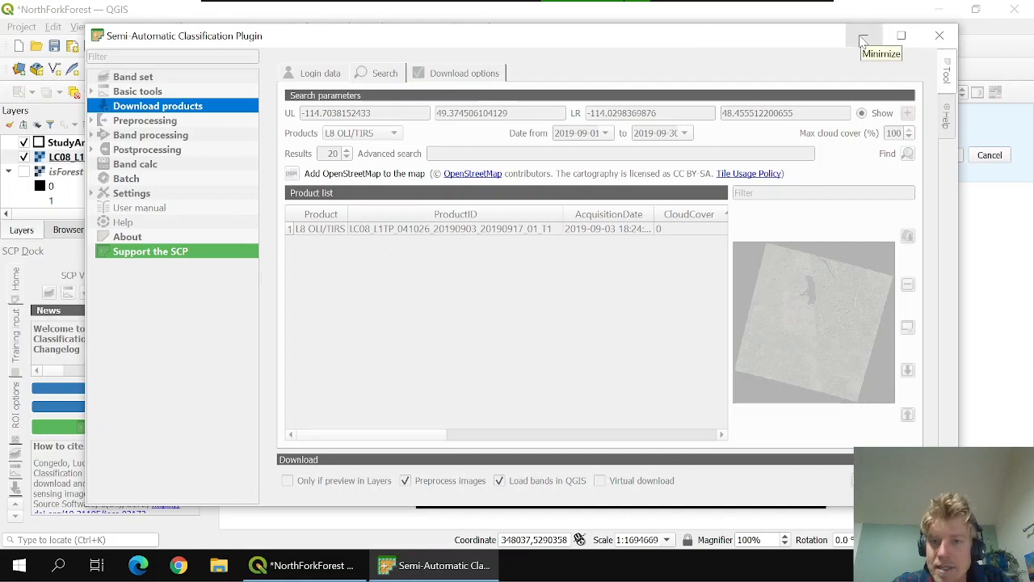
{"action": "left_click", "coordinate": [940, 38]}
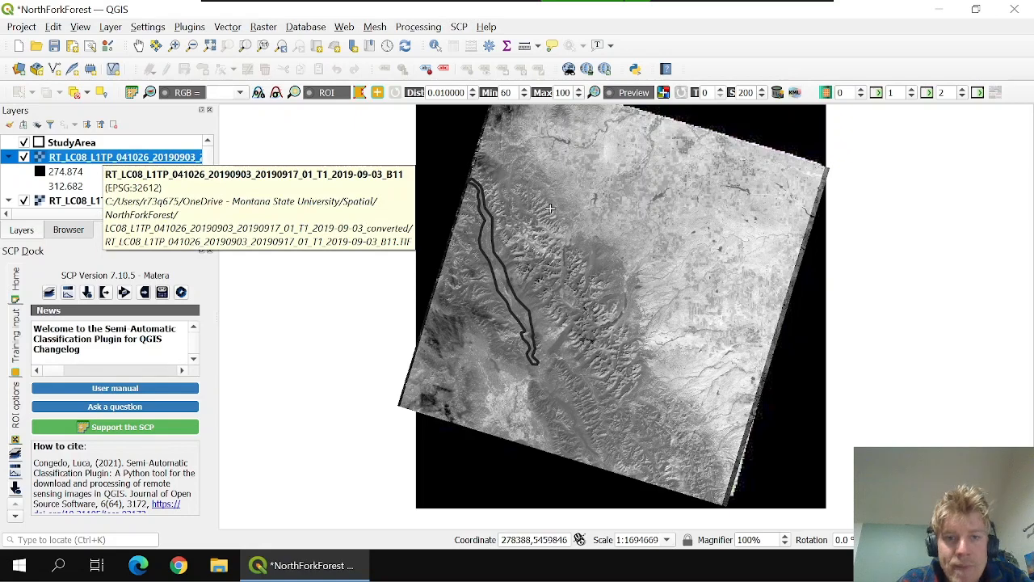
- Hide the downloaded band 11 and band 10 layers and select the next visible band layer
{"action": "left_click", "coordinate": [24, 157]}
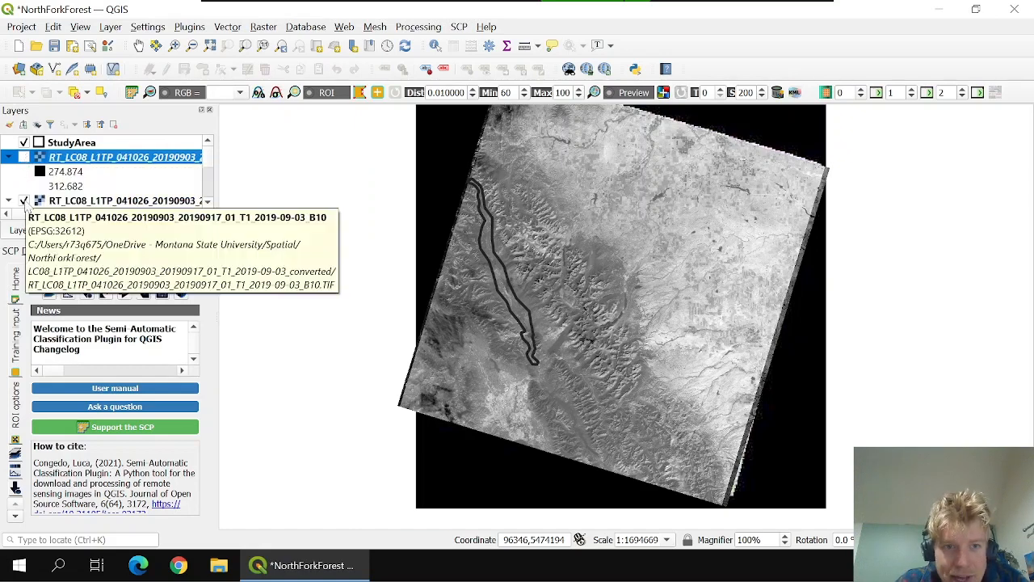
{"action": "left_click", "coordinate": [24, 201]}
{"action": "scroll", "coordinate": [45, 188], "scroll_direction": "down", "scroll_amount": 1}
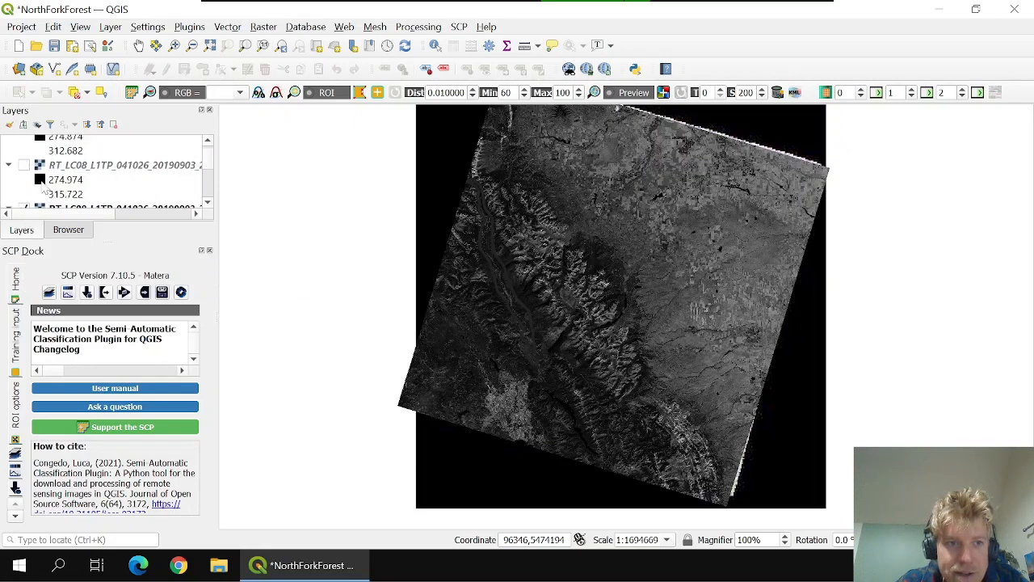
{"action": "left_click", "coordinate": [102, 182]}
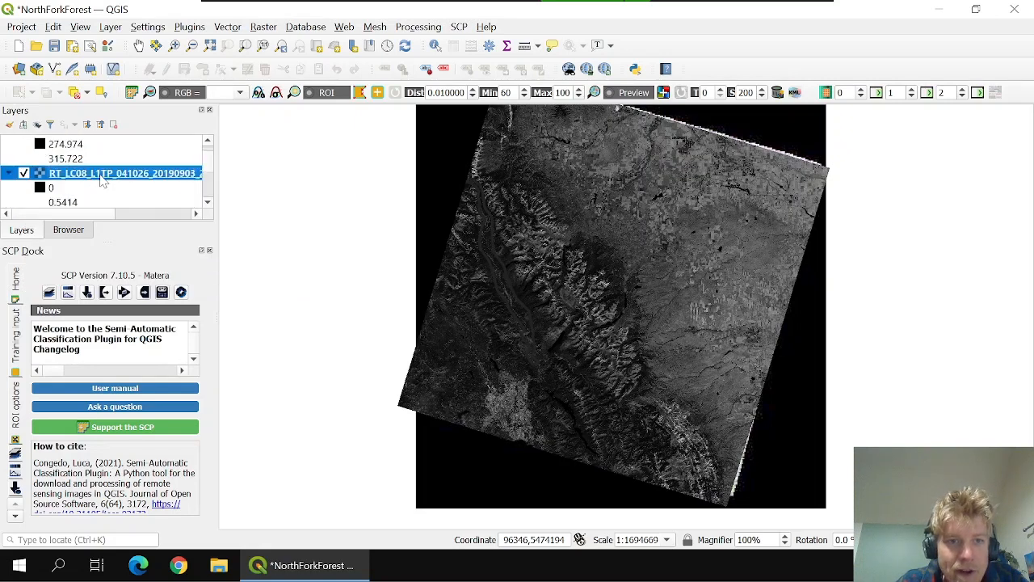
{"action": "key", "text": "F2"}
{"action": "left_click_drag", "start_coordinate": [138, 217], "coordinate": [12, 207]}
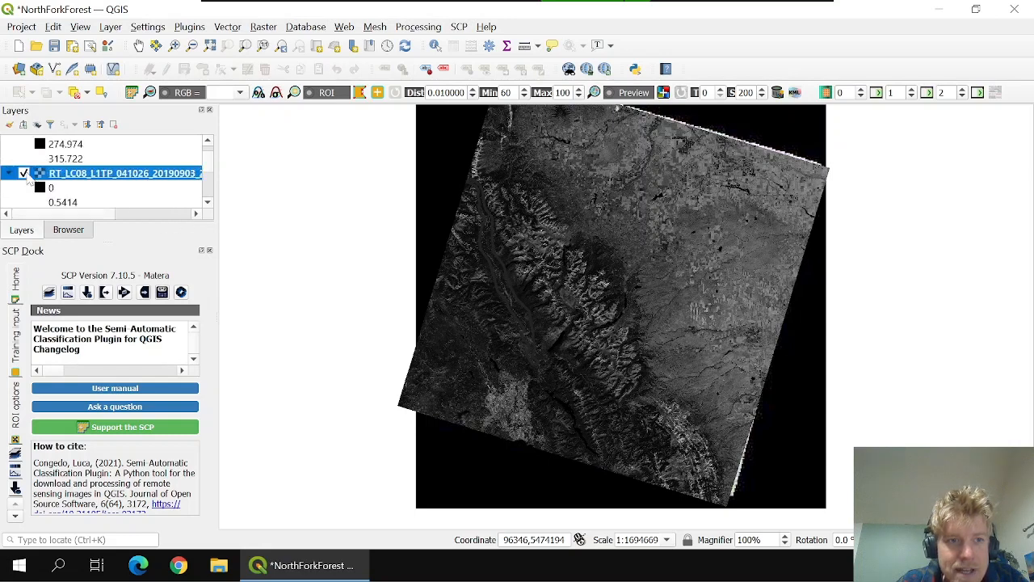
{"action": "mouse_move", "coordinate": [29, 183]}
{"action": "scroll", "coordinate": [30, 179], "scroll_direction": "up", "scroll_amount": 2}
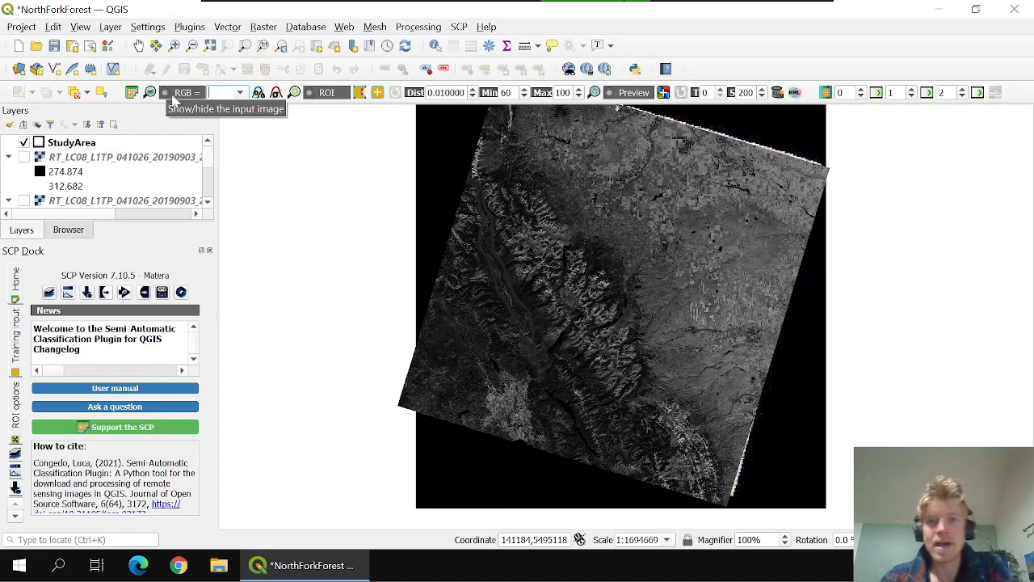
- Shift the map view slightly with the Pan tool and save the project
{"action": "left_click", "coordinate": [138, 45]}
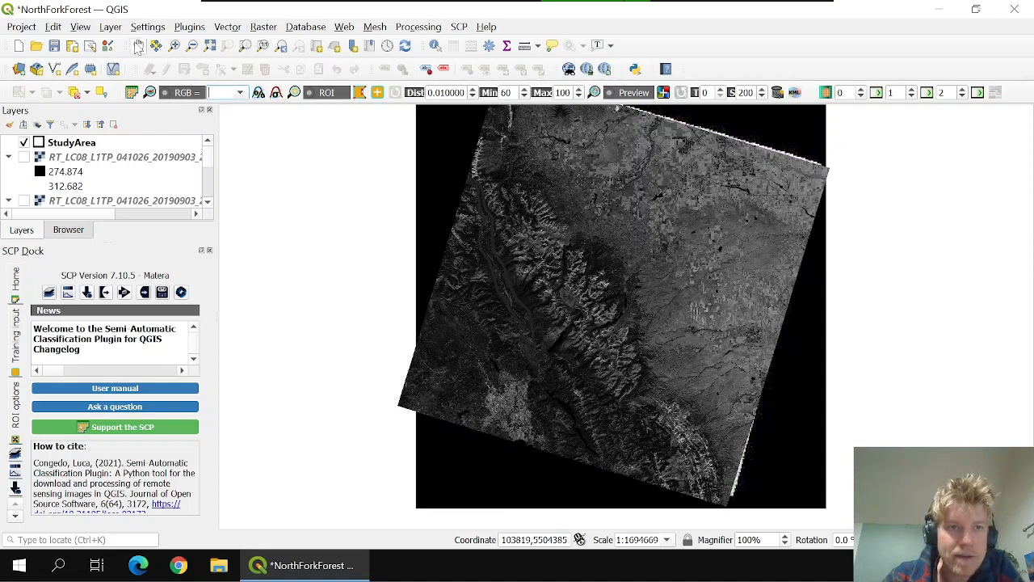
{"action": "left_click_drag", "start_coordinate": [526, 207], "coordinate": [476, 225]}
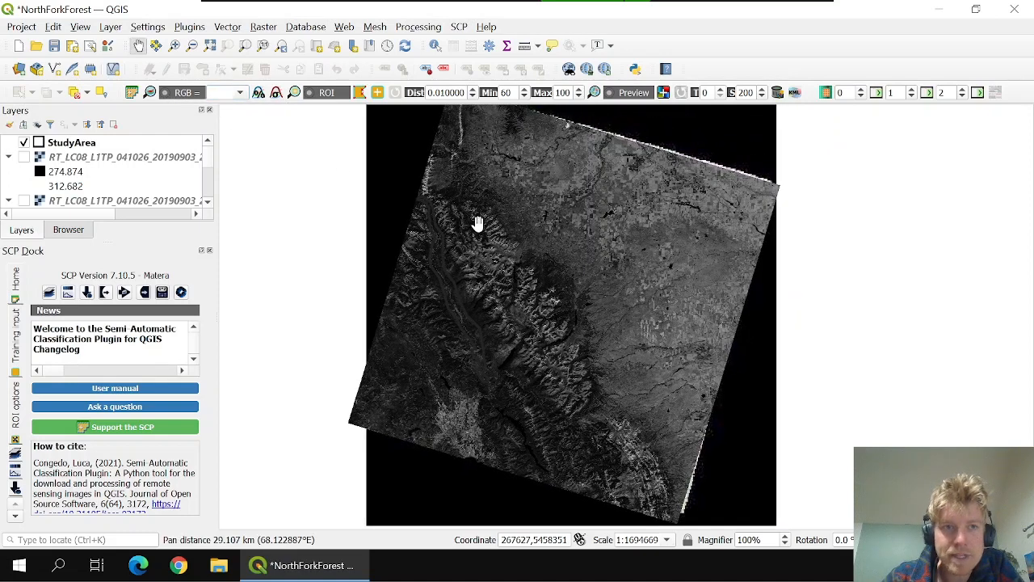
{"action": "left_click", "coordinate": [54, 46]}
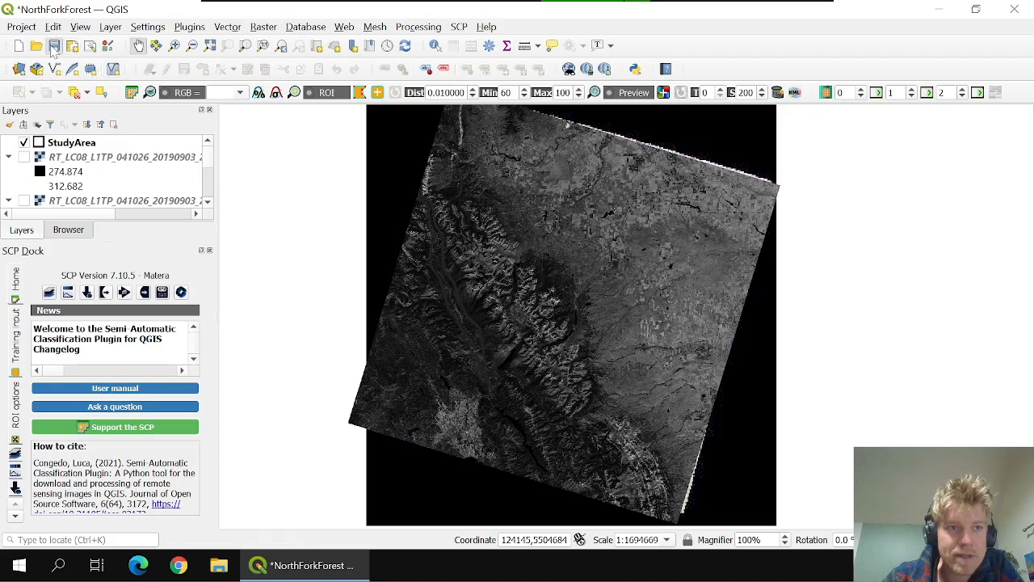
- Collapse all entries in the layer list and turn the band 11 and band 10 layers back on
{"action": "left_click", "coordinate": [98, 160]}
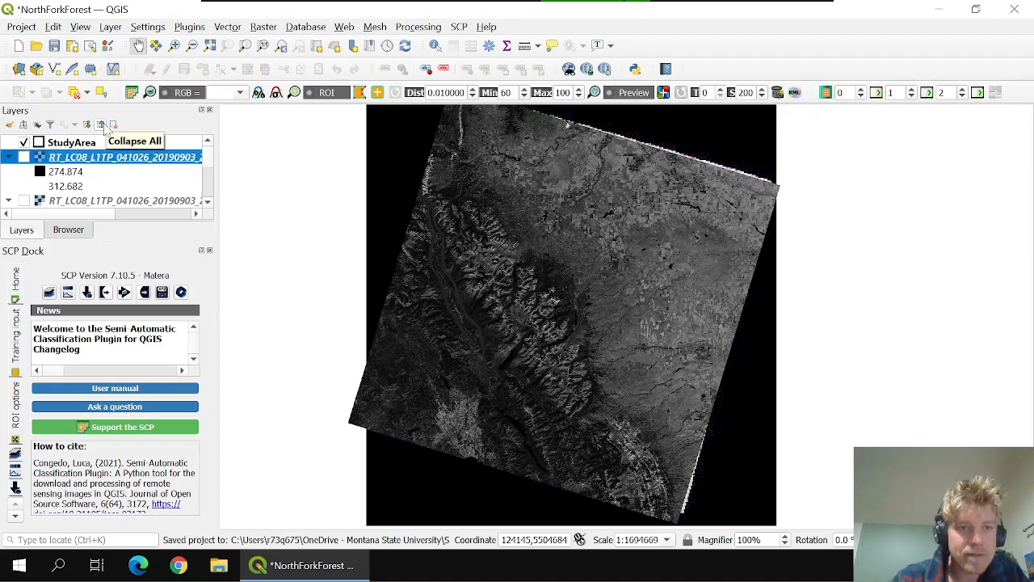
{"action": "left_click", "coordinate": [102, 126]}
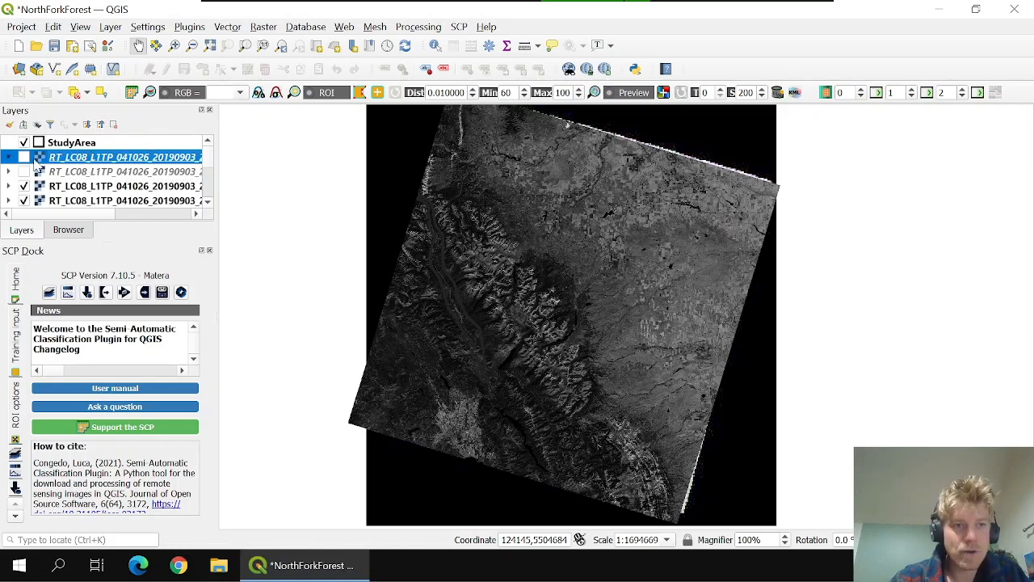
{"action": "left_click", "coordinate": [24, 158]}
{"action": "left_click", "coordinate": [24, 171]}
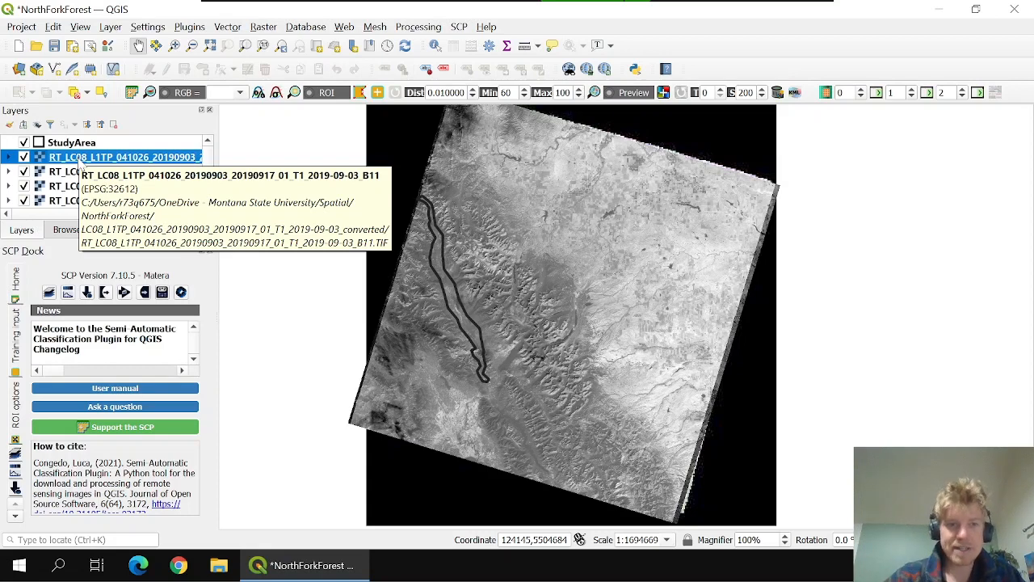
- Group the Landsat band 10 through band 1 layers under the name L8 and hide the group
{"action": "scroll", "coordinate": [64, 168], "scroll_direction": "down", "scroll_amount": 2}
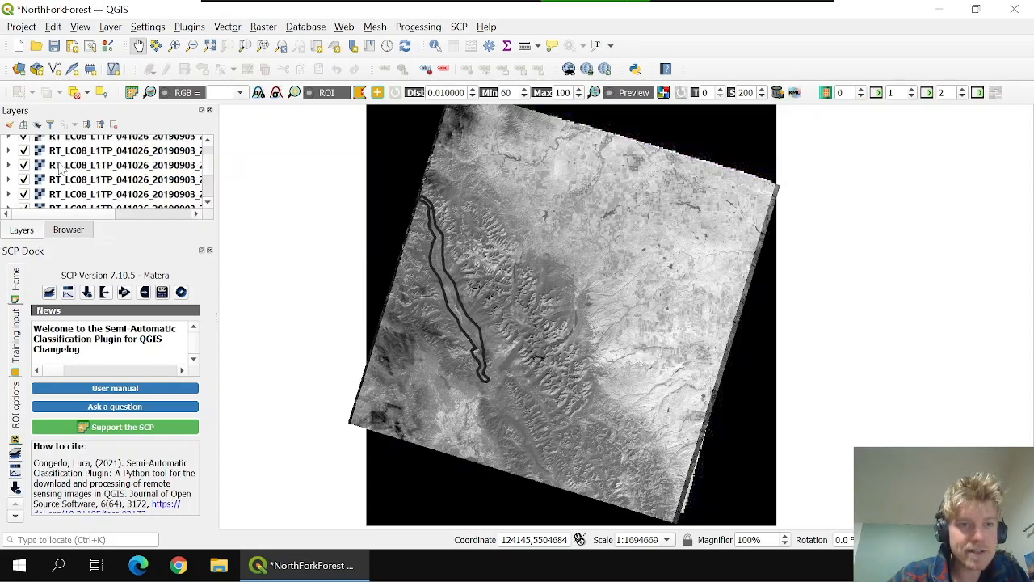
{"action": "scroll", "coordinate": [64, 170], "scroll_direction": "down", "scroll_amount": 1}
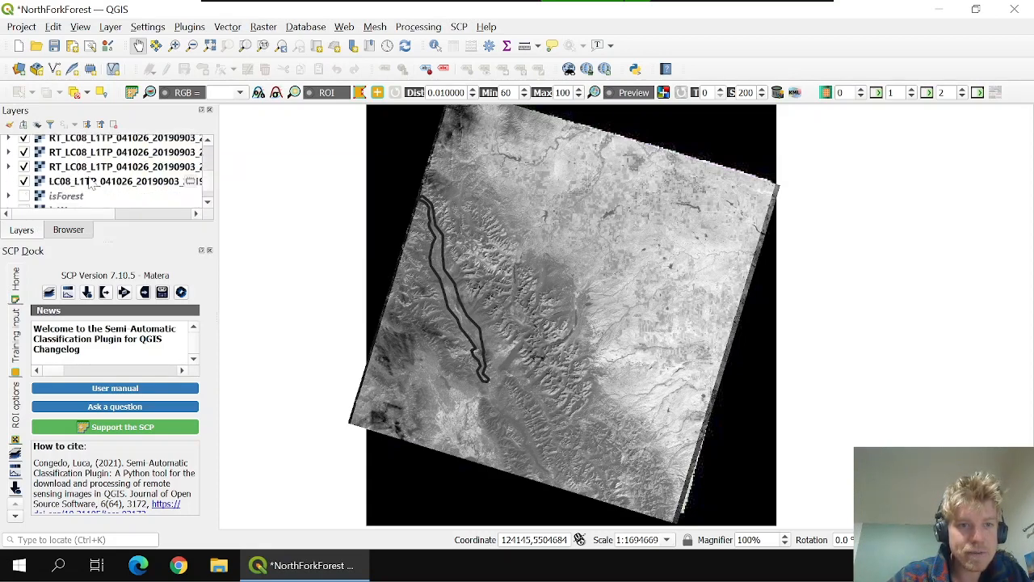
{"action": "left_click", "coordinate": [94, 167], "text": "shift"}
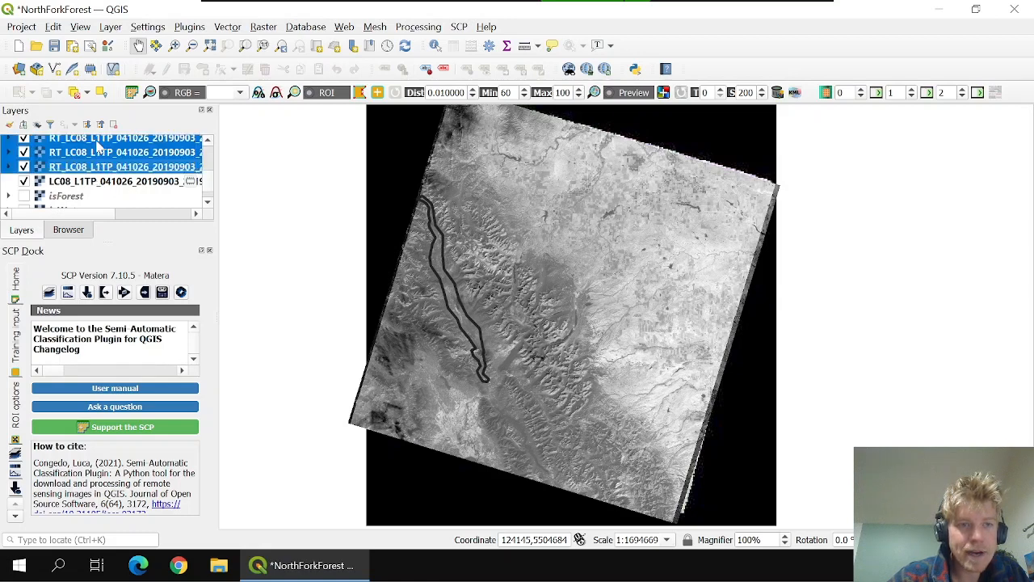
{"action": "right_click", "coordinate": [104, 158]}
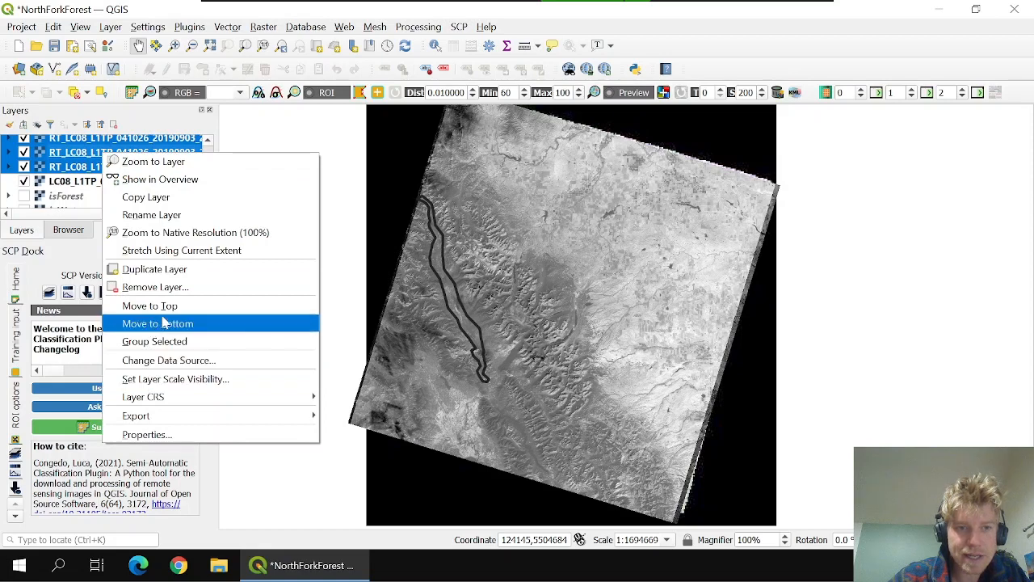
{"action": "left_click", "coordinate": [185, 341]}
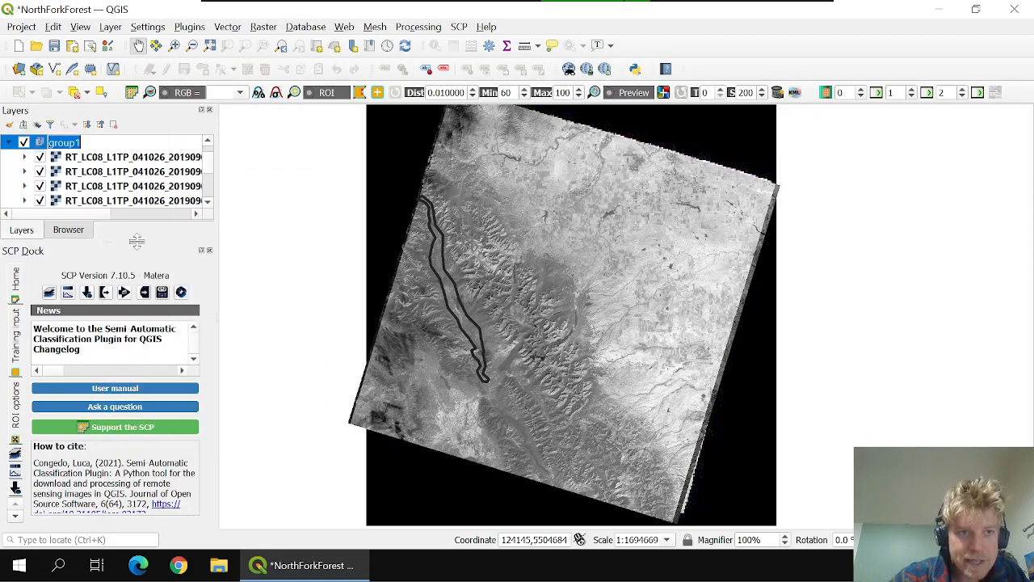
{"action": "type", "text": "L8"}
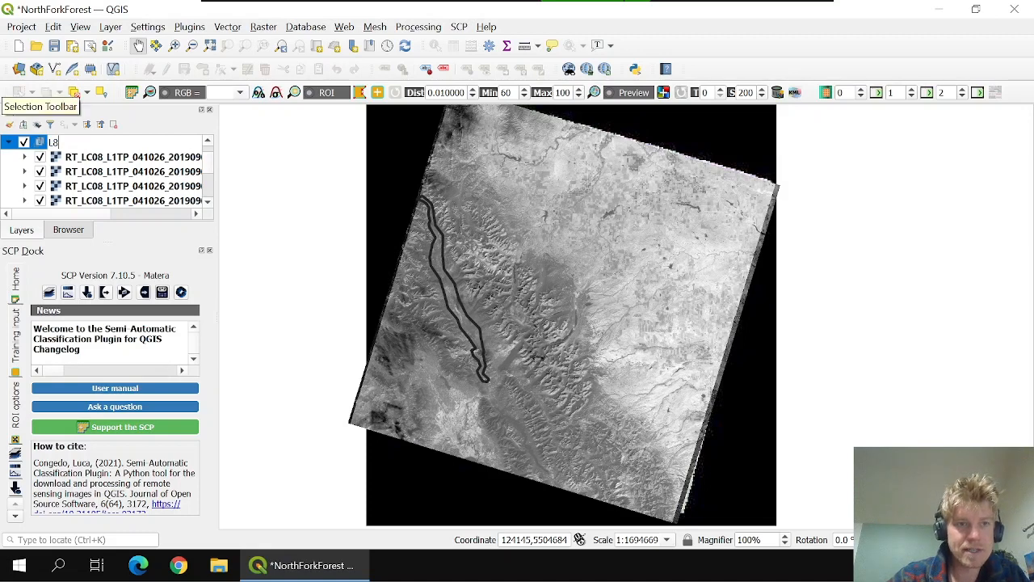
{"action": "left_click", "coordinate": [149, 158]}
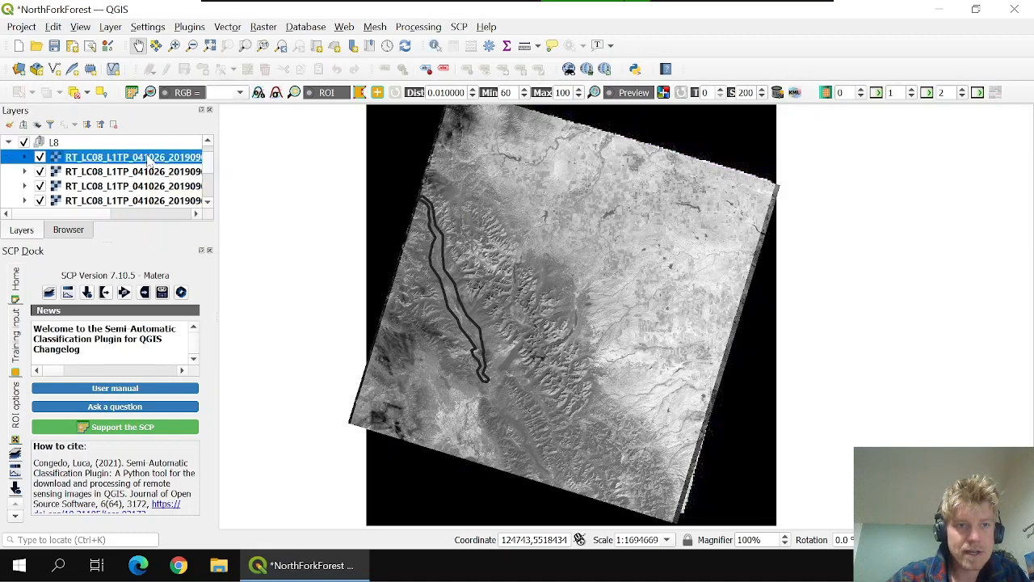
{"action": "left_click", "coordinate": [24, 142]}
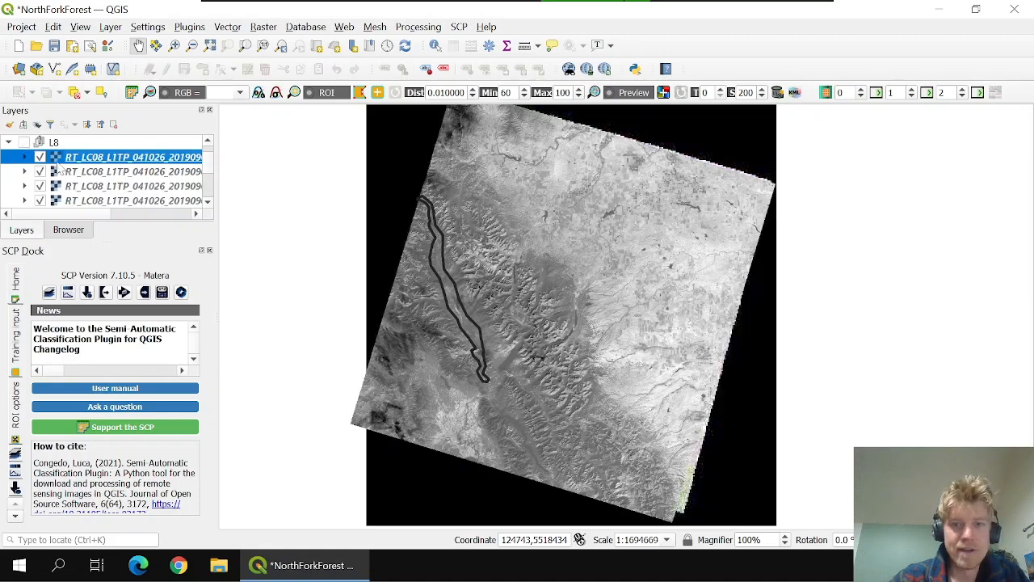
- Widen the Layers panel and remove the temporary preview layer LC08_L1TP_041026_20190903_20190917_01_T1 from the project
{"action": "scroll", "coordinate": [68, 165], "scroll_direction": "down", "scroll_amount": 3}
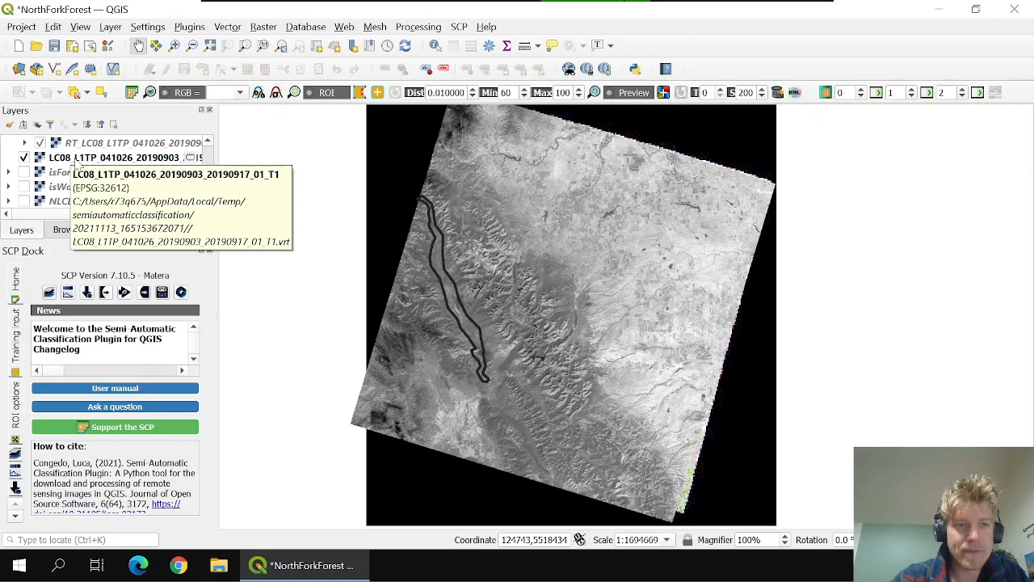
{"action": "left_click_drag", "start_coordinate": [219, 166], "coordinate": [394, 186]}
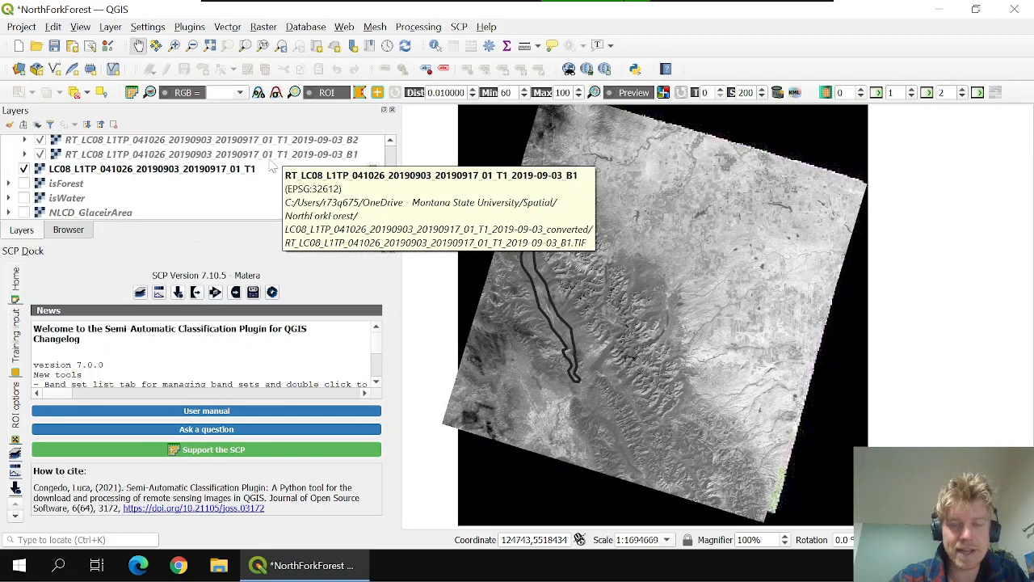
{"action": "right_click", "coordinate": [233, 170]}
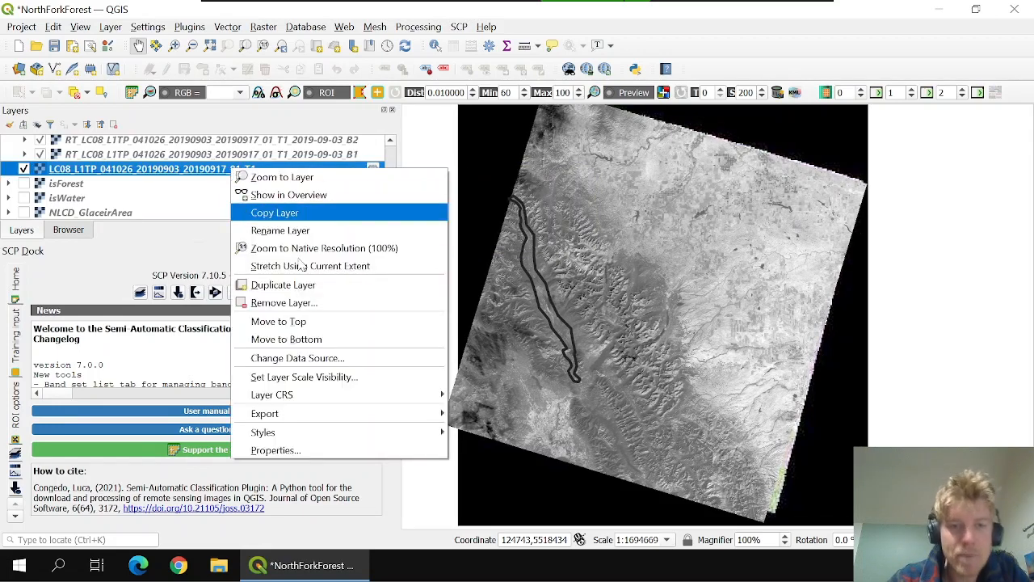
{"action": "left_click", "coordinate": [316, 303]}
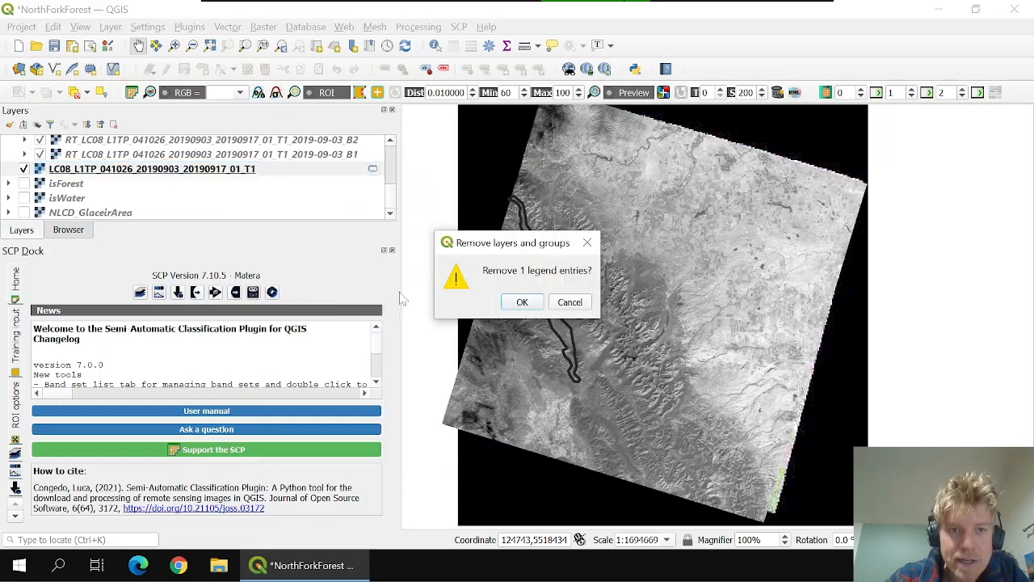
{"action": "left_click", "coordinate": [521, 303]}
- Move the band 11 layer into the L8 group, above band 10, and look through the grouped bands
{"action": "scroll", "coordinate": [89, 179], "scroll_direction": "up", "scroll_amount": 1}
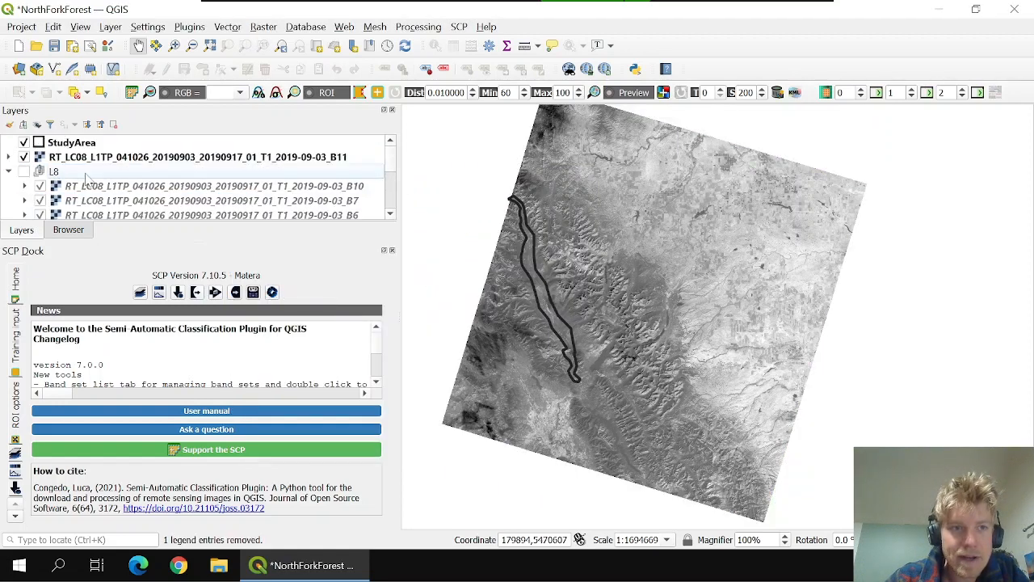
{"action": "left_click_drag", "start_coordinate": [68, 159], "coordinate": [72, 183]}
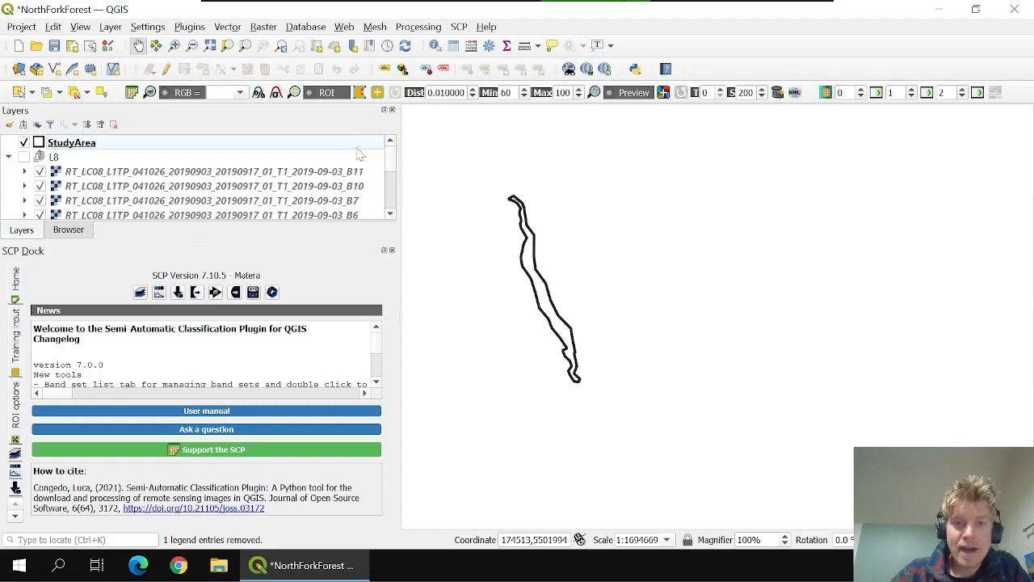
{"action": "scroll", "coordinate": [335, 184], "scroll_direction": "down", "scroll_amount": 3}
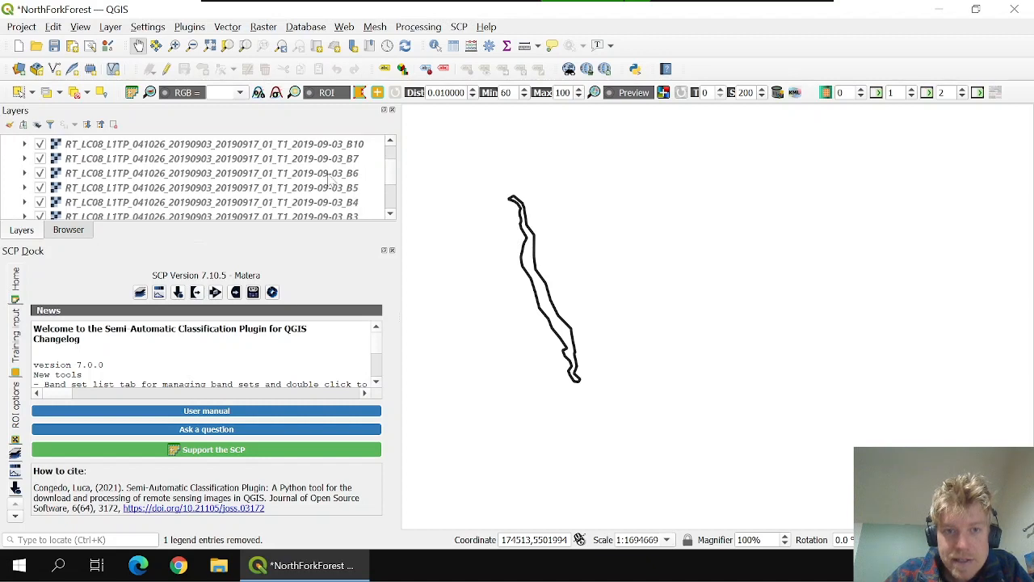
{"action": "scroll", "coordinate": [329, 179], "scroll_direction": "up", "scroll_amount": 1}
{"action": "scroll", "coordinate": [329, 180], "scroll_direction": "up", "scroll_amount": 1}
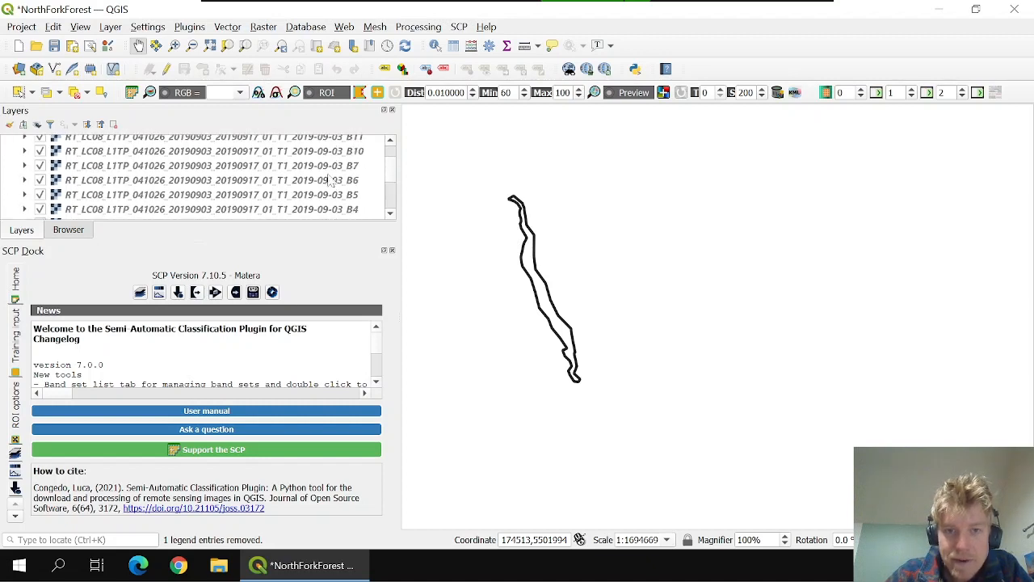
{"action": "scroll", "coordinate": [329, 179], "scroll_direction": "up", "scroll_amount": 1}
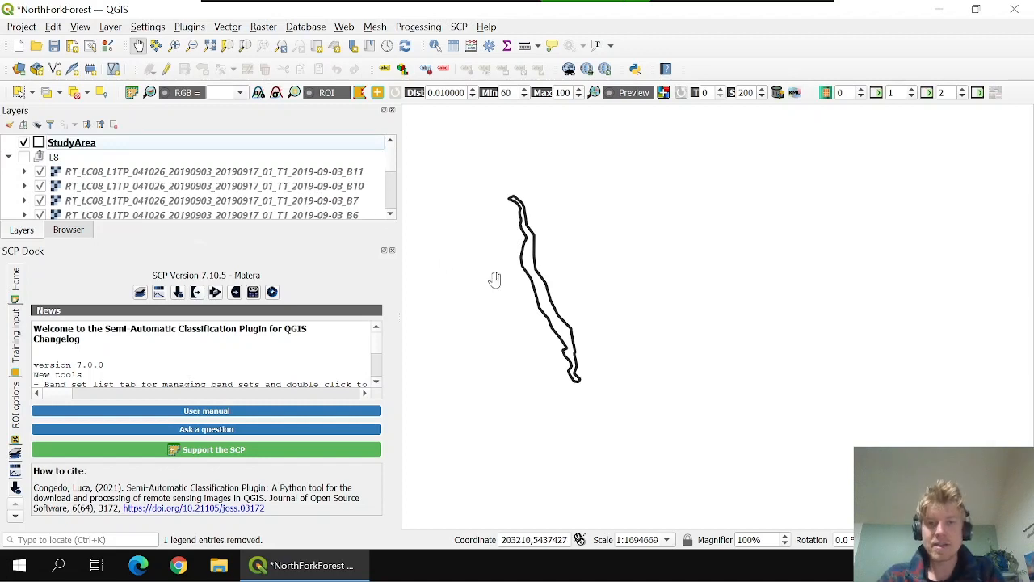
{"action": "left_click_drag", "start_coordinate": [519, 251], "coordinate": [546, 247]}
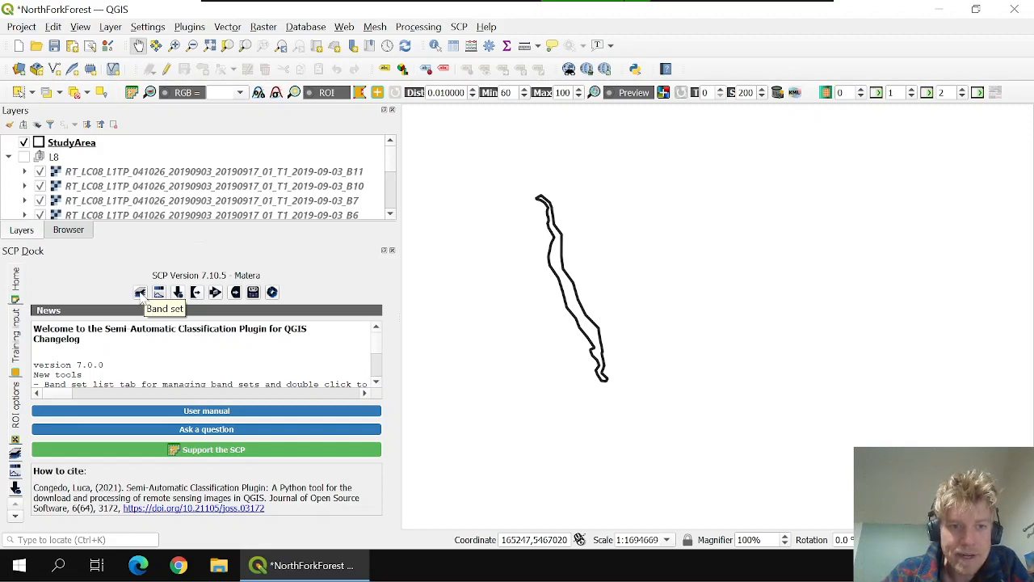
- Open the Semi-Automatic Classification Plugin's band set and examine the bands and center wavelengths of Band set 1
{"action": "left_click", "coordinate": [140, 293]}
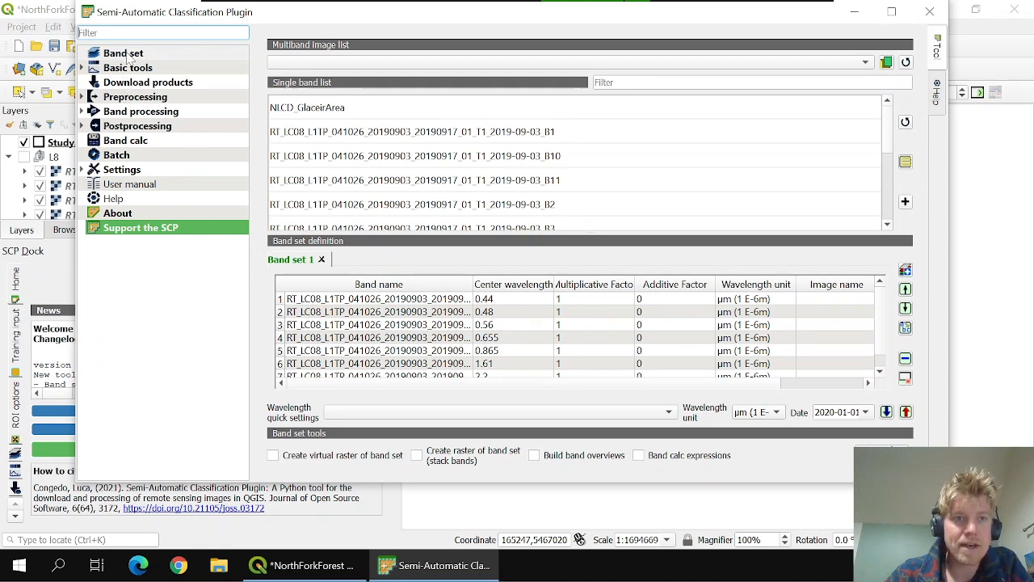
{"action": "left_click", "coordinate": [127, 57]}
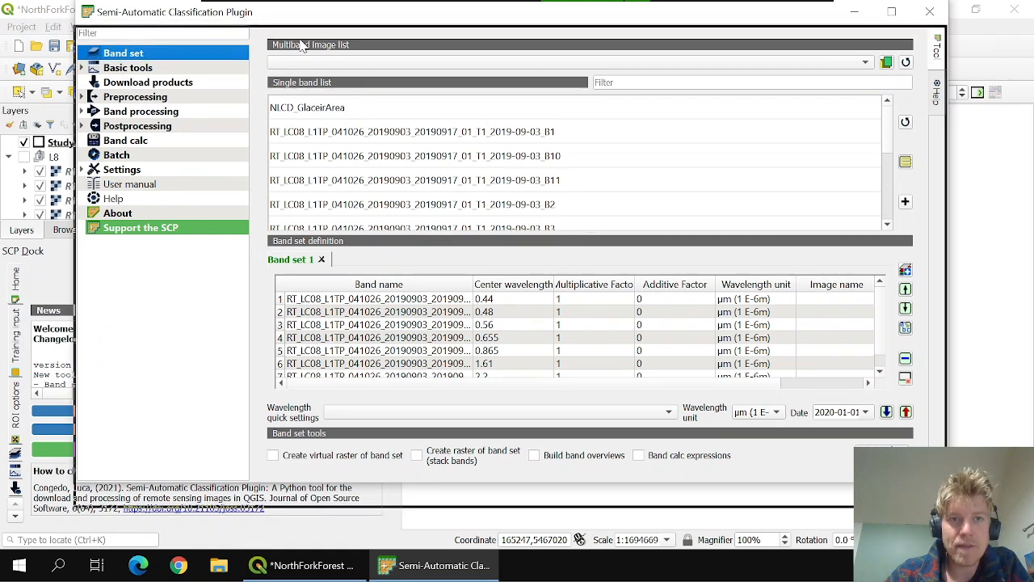
{"action": "left_click_drag", "start_coordinate": [305, 18], "coordinate": [303, 44]}
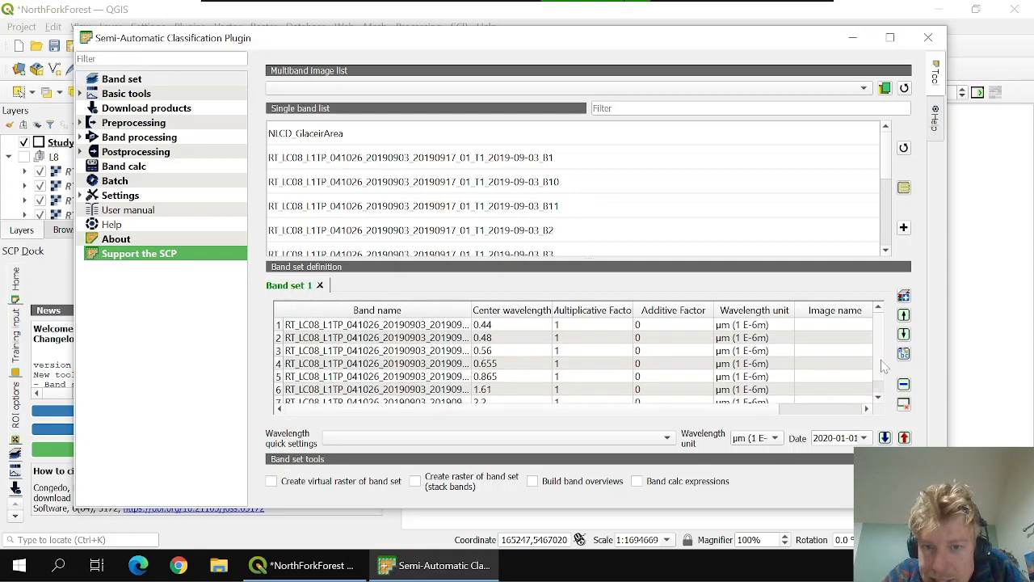
{"action": "scroll", "coordinate": [882, 367], "scroll_direction": "down", "scroll_amount": 1}
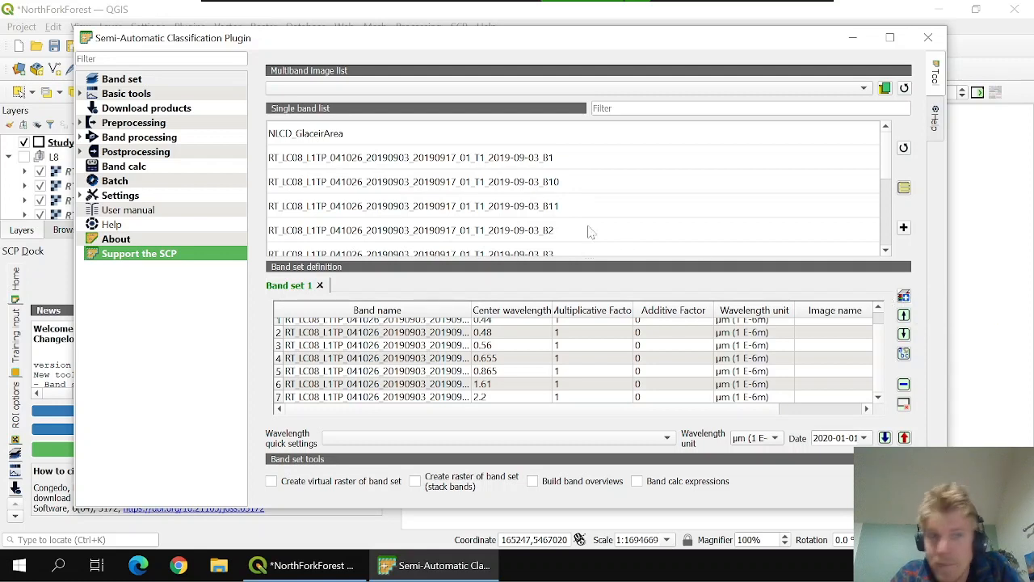
- Add the band combination 4-3-2 to the Semi-Automatic Classification Plugin's RGB list and close the plugin window
{"action": "left_click", "coordinate": [112, 98]}
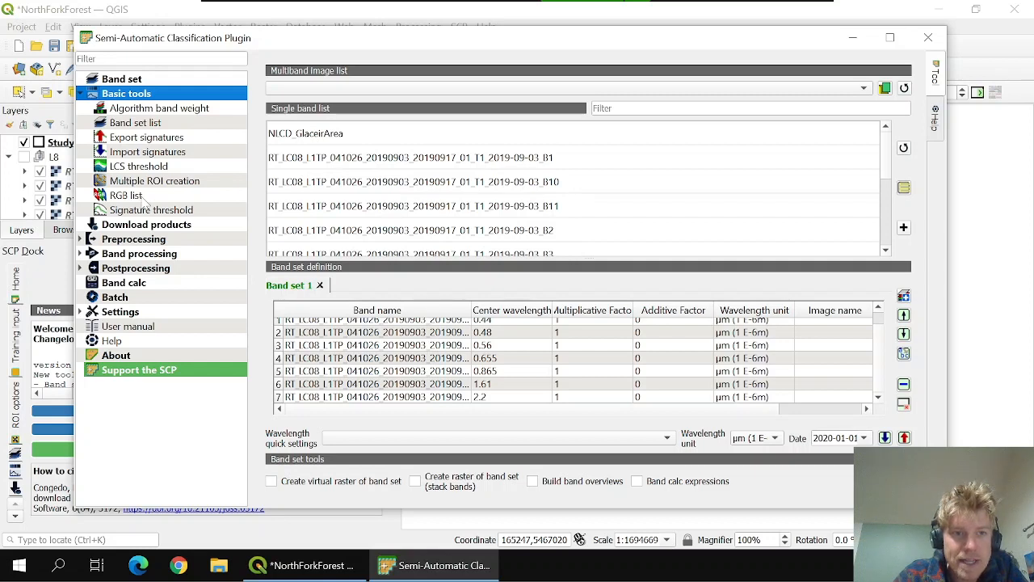
{"action": "left_click", "coordinate": [138, 198]}
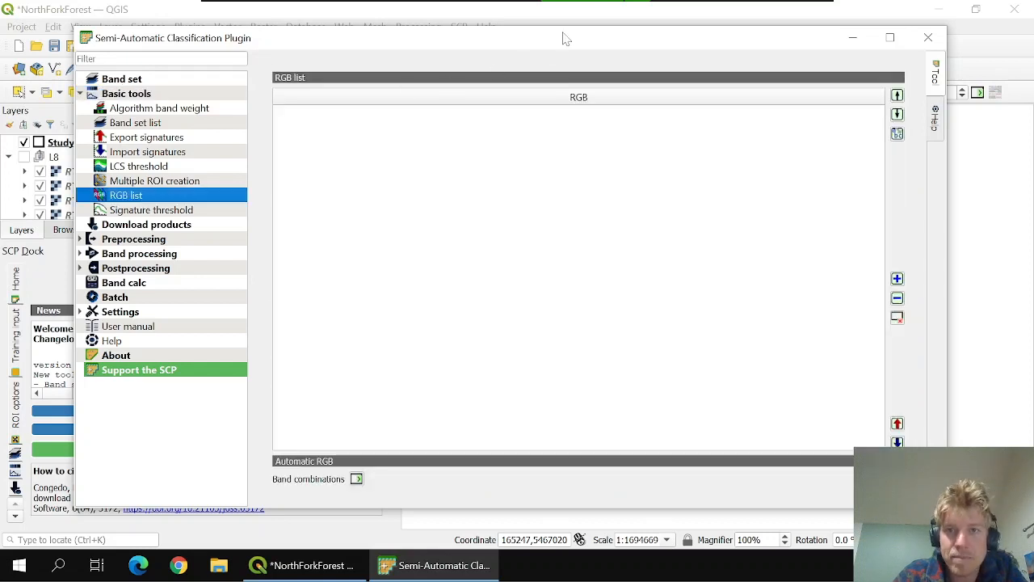
{"action": "left_click_drag", "start_coordinate": [563, 38], "coordinate": [534, 30]}
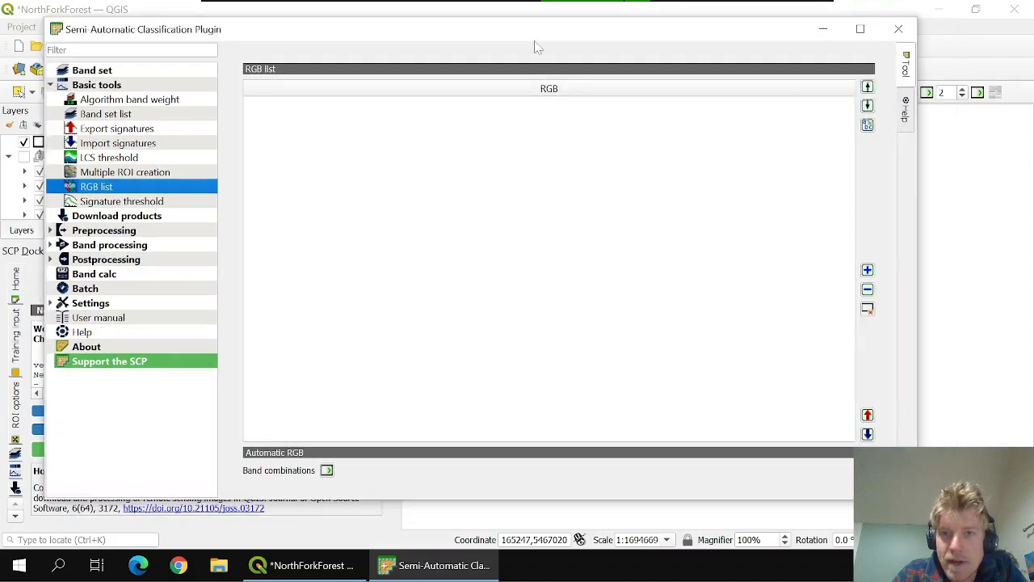
{"action": "left_click", "coordinate": [573, 90]}
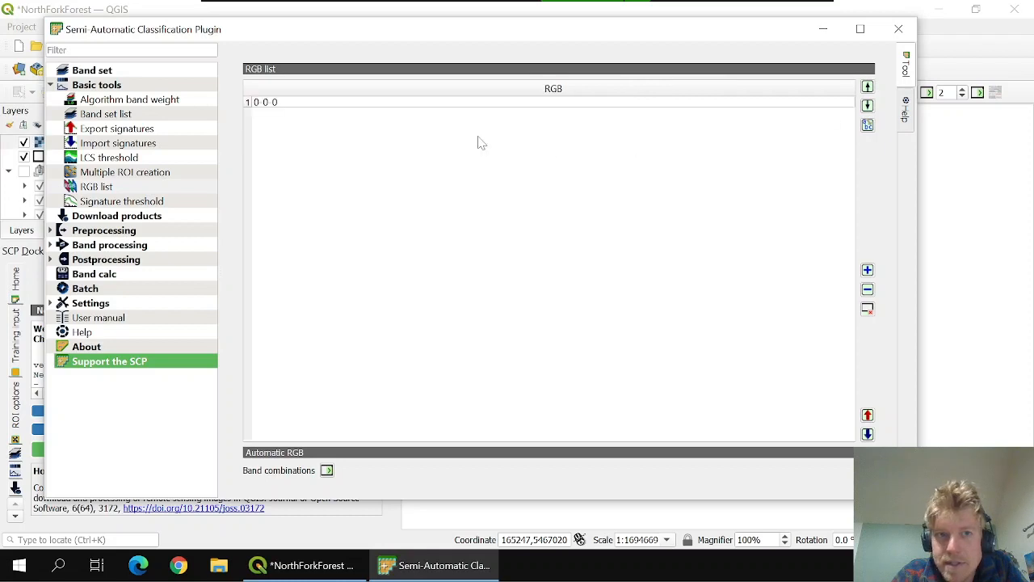
{"action": "double_click", "coordinate": [275, 102]}
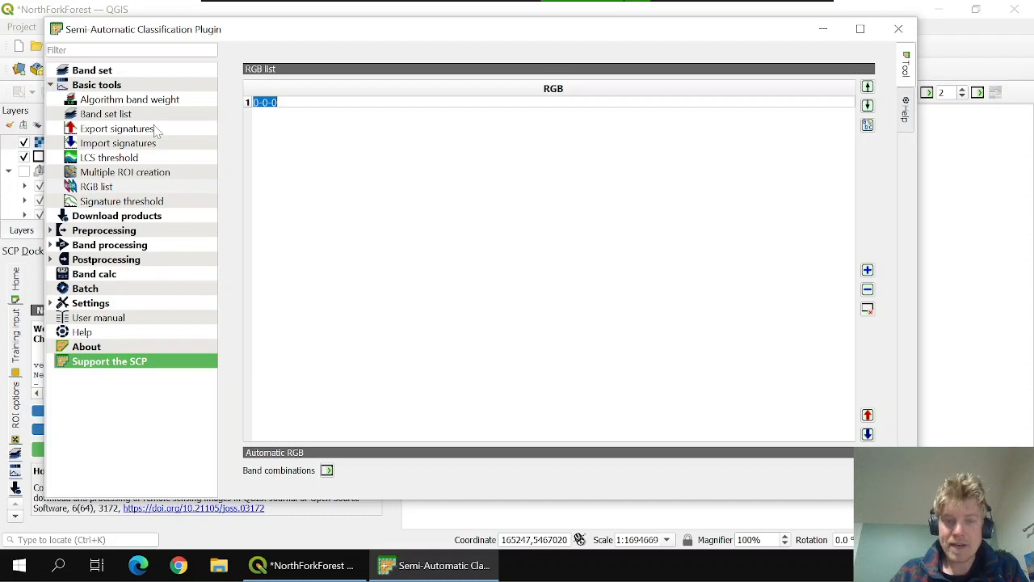
{"action": "type", "text": "4"}
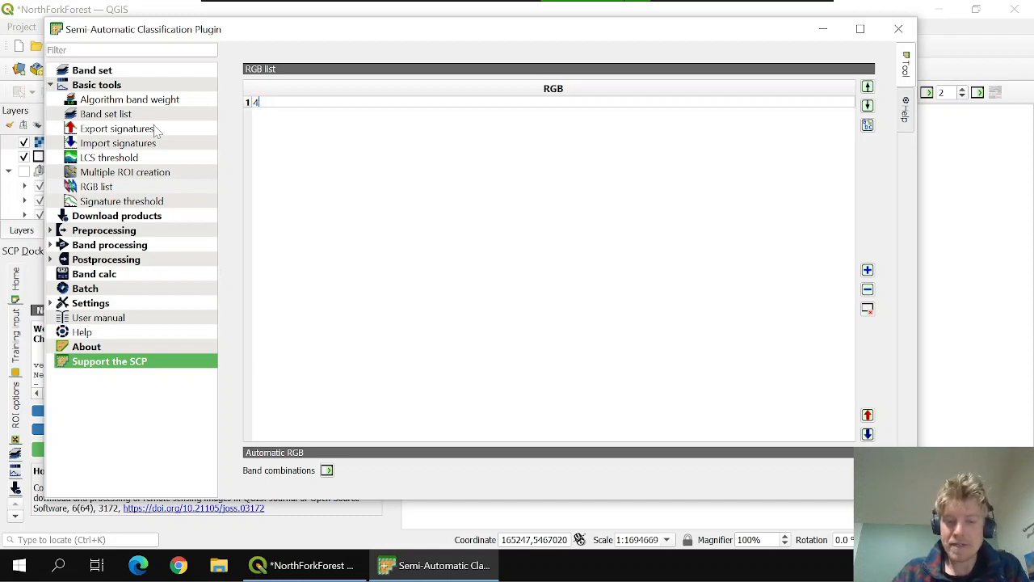
{"action": "type", "text": "-3"}
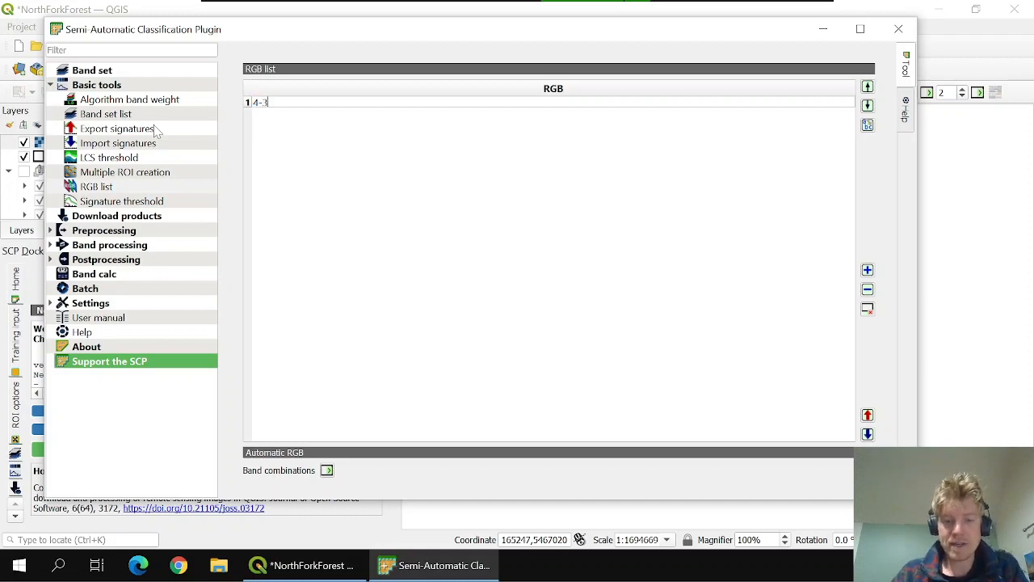
{"action": "type", "text": "-2"}
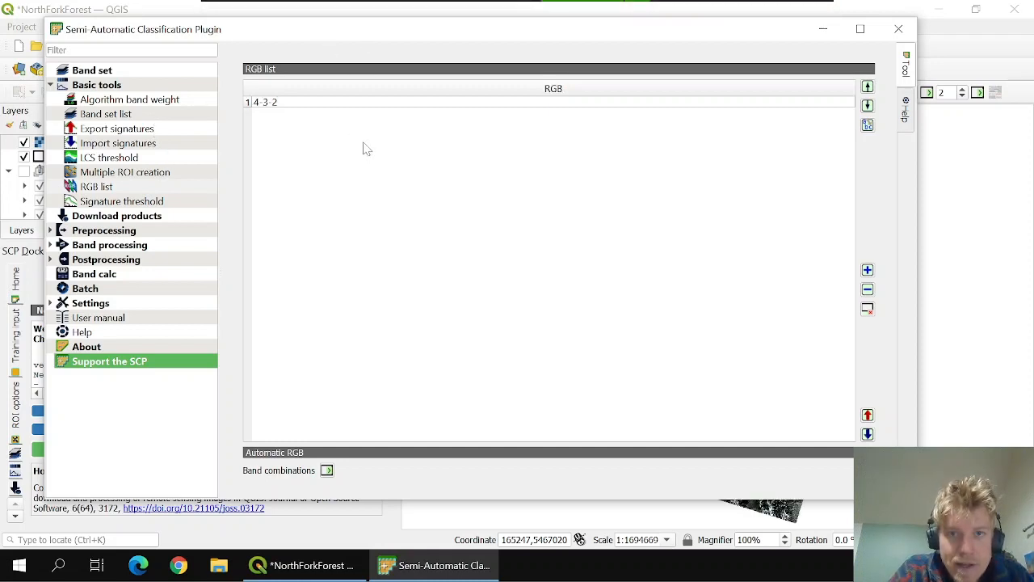
{"action": "left_click", "coordinate": [899, 32]}
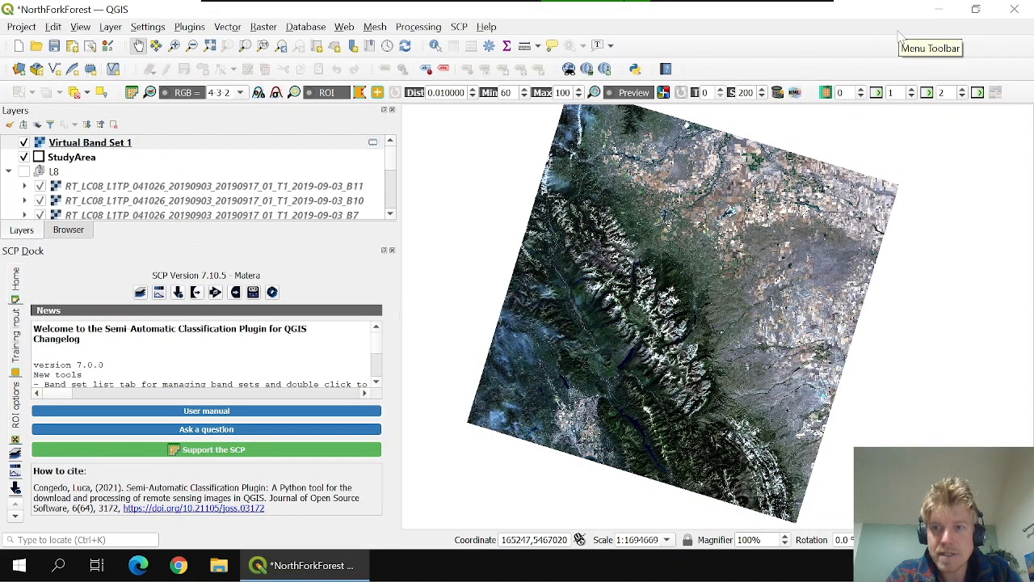
- Examine the river channels and the lake's southwestern end up close in the 4-3-2 image of Virtual Band Set 1
{"action": "scroll", "coordinate": [599, 281], "scroll_direction": "up", "scroll_amount": 1}
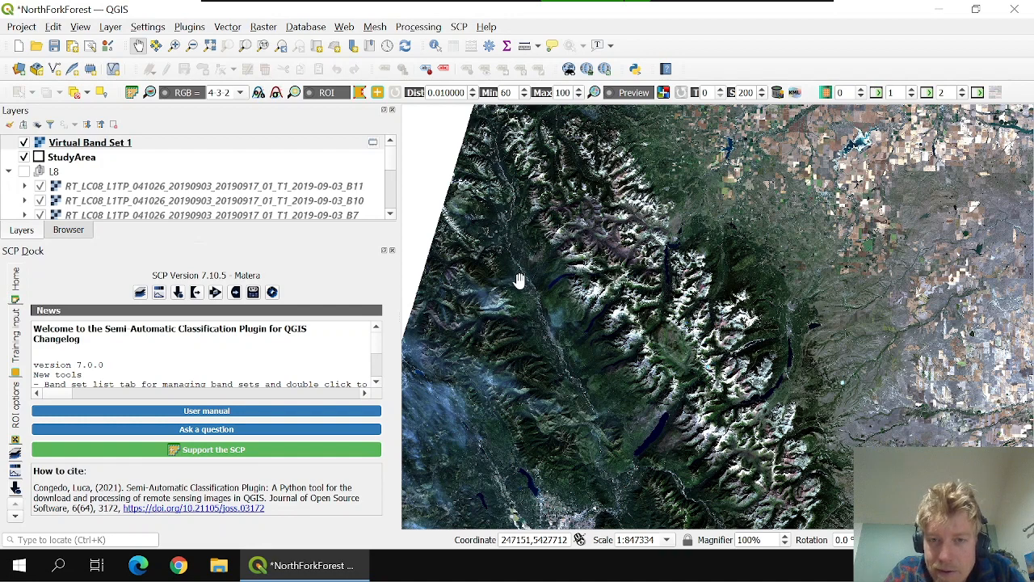
{"action": "scroll", "coordinate": [520, 280], "scroll_direction": "up", "scroll_amount": 4}
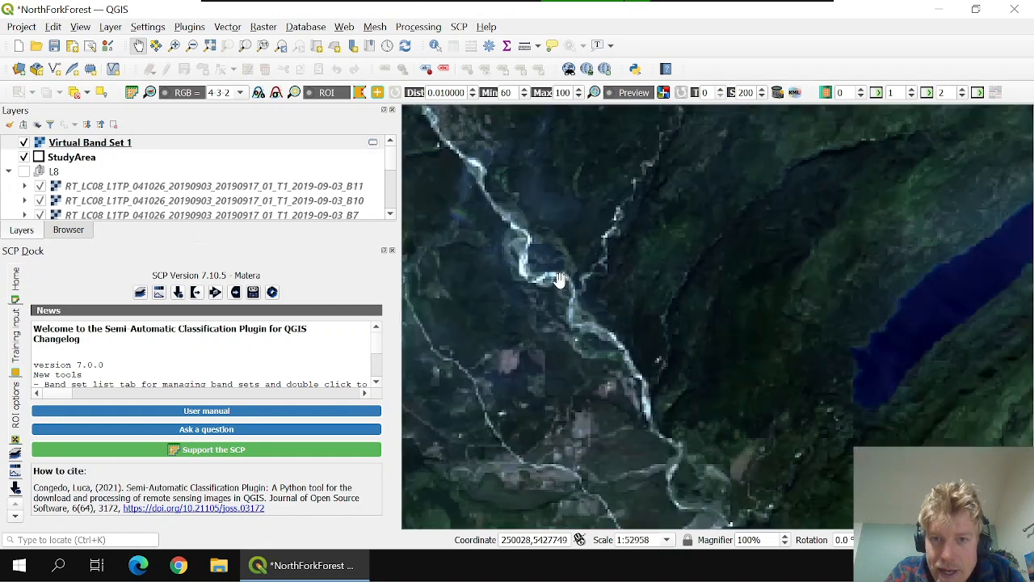
{"action": "scroll", "coordinate": [578, 279], "scroll_direction": "up", "scroll_amount": 1}
{"action": "scroll", "coordinate": [586, 276], "scroll_direction": "up", "scroll_amount": 1}
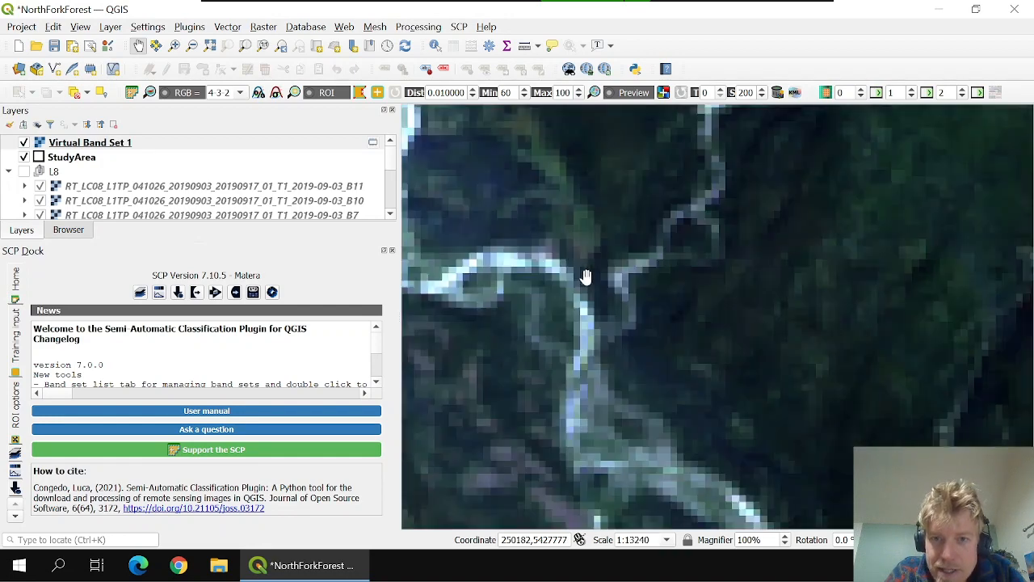
{"action": "scroll", "coordinate": [586, 276], "scroll_direction": "down", "scroll_amount": 1}
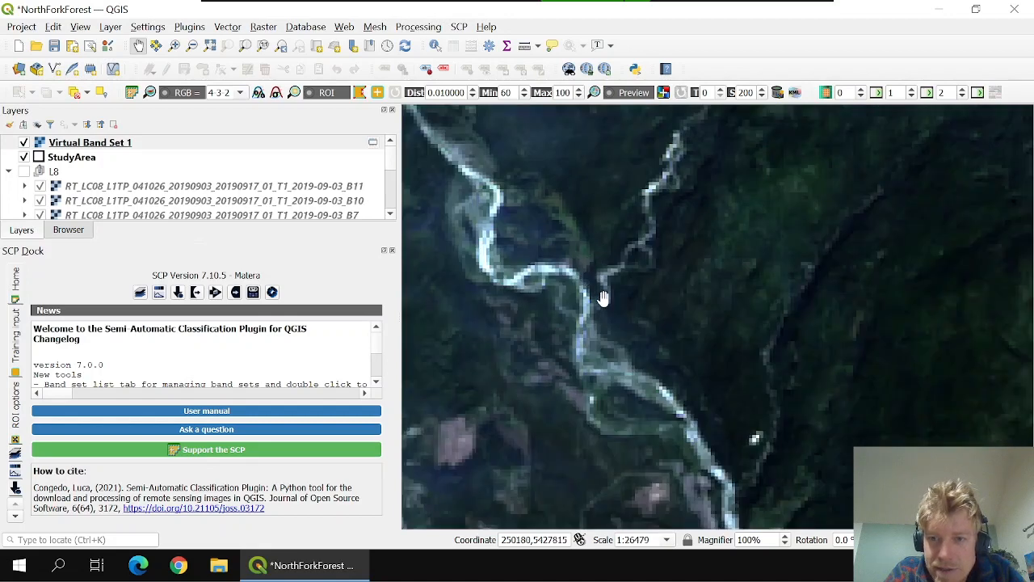
{"action": "scroll", "coordinate": [621, 338], "scroll_direction": "up", "scroll_amount": 2}
{"action": "scroll", "coordinate": [568, 263], "scroll_direction": "down", "scroll_amount": 2}
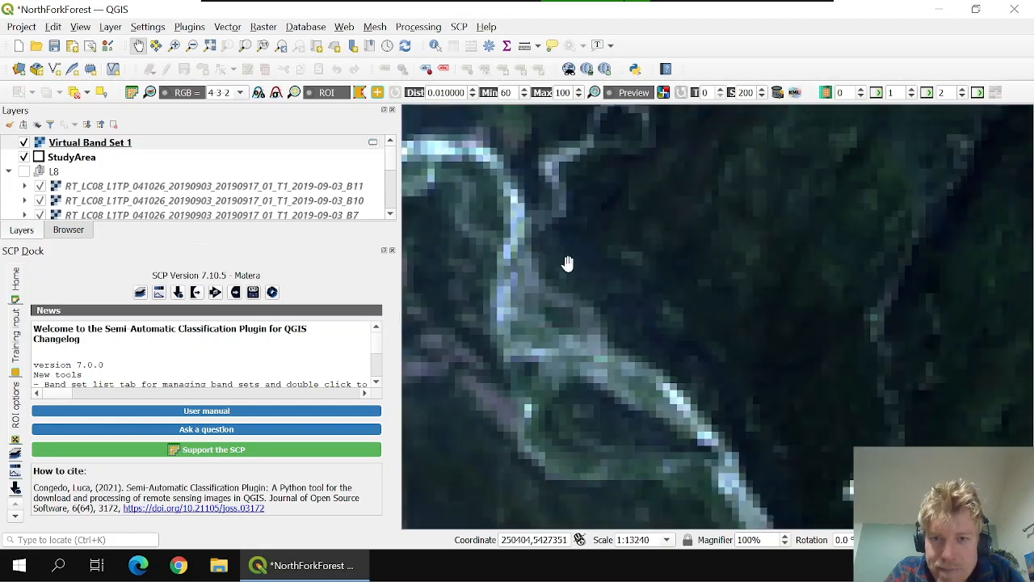
{"action": "scroll", "coordinate": [565, 263], "scroll_direction": "down", "scroll_amount": 2}
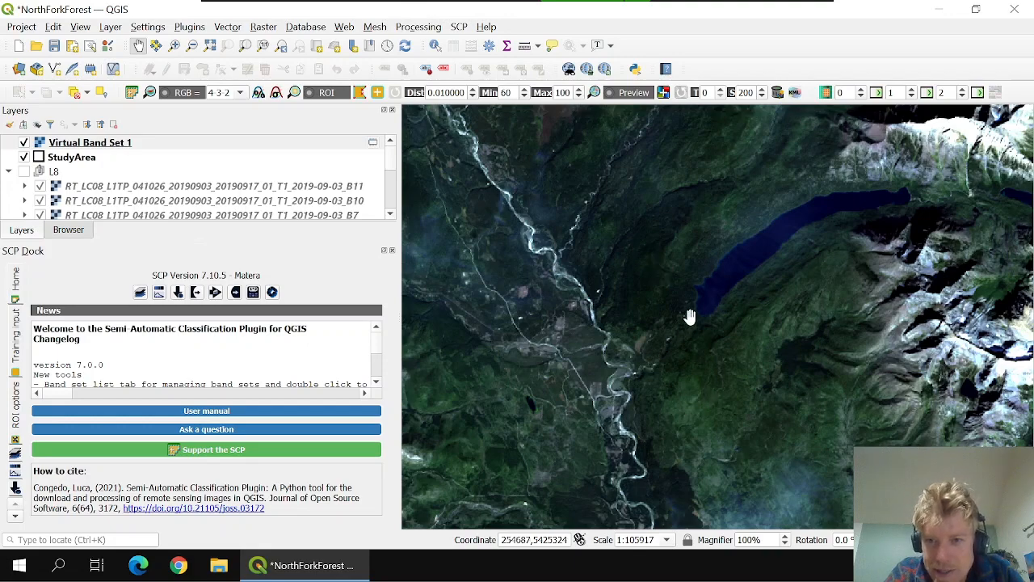
{"action": "scroll", "coordinate": [711, 309], "scroll_direction": "up", "scroll_amount": 3}
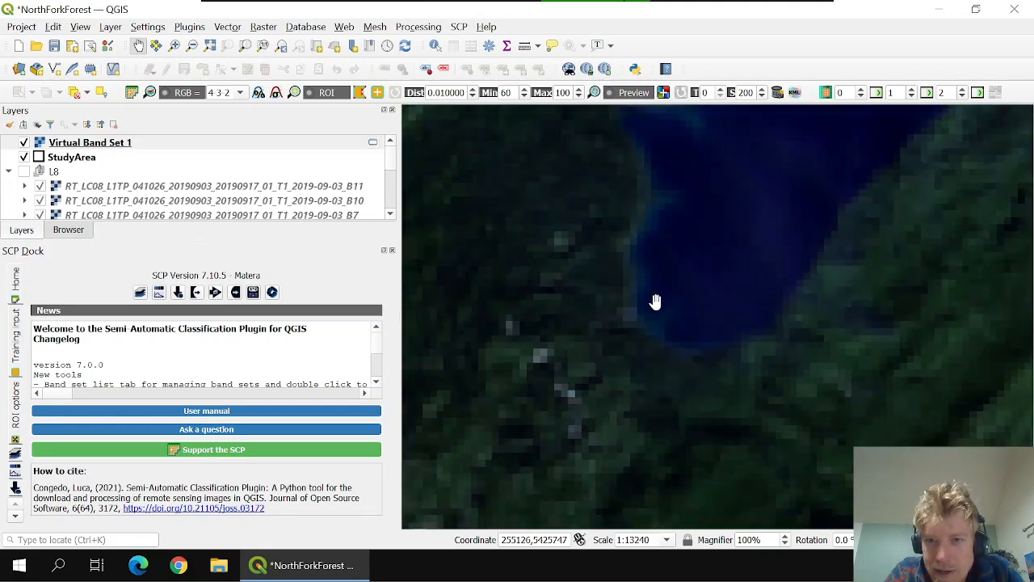
{"action": "scroll", "coordinate": [656, 298], "scroll_direction": "down", "scroll_amount": 3}
{"action": "scroll", "coordinate": [622, 270], "scroll_direction": "down", "scroll_amount": 2}
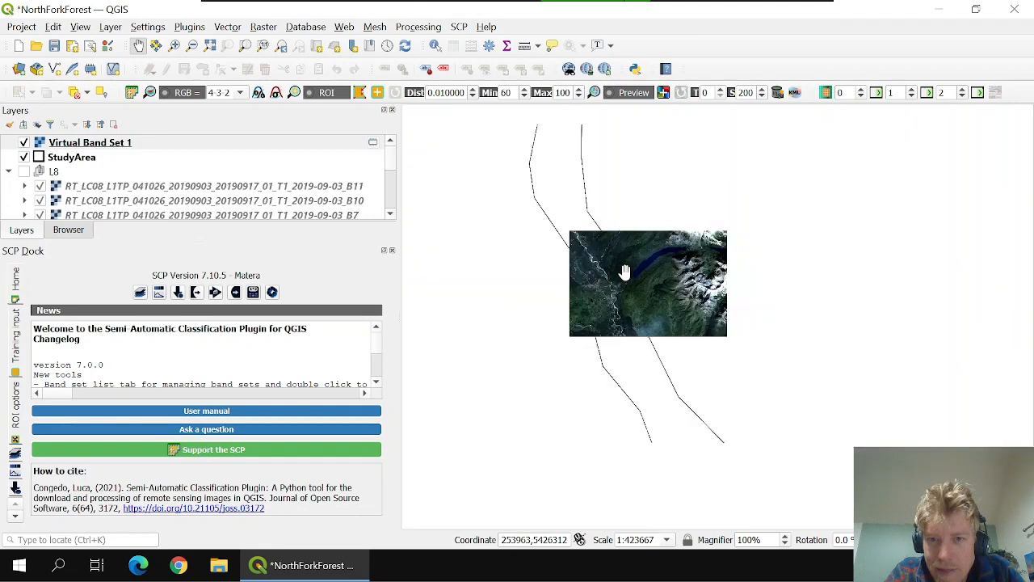
{"action": "scroll", "coordinate": [610, 267], "scroll_direction": "down", "scroll_amount": 3}
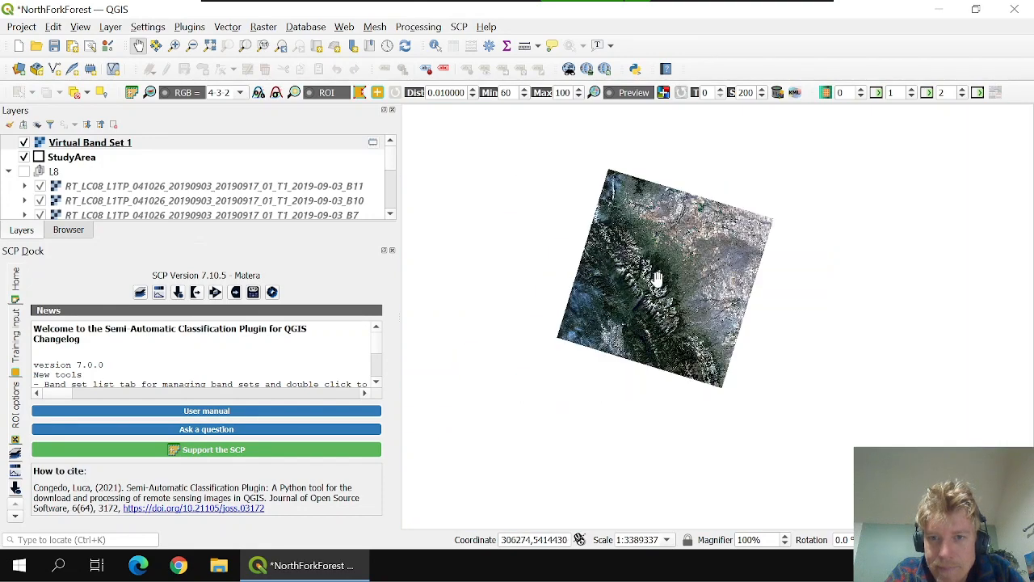
- Look over the mountain range, the western valleys and the small alpine lakes in the true-color Landsat scene
{"action": "left_click_drag", "start_coordinate": [656, 279], "coordinate": [559, 255]}
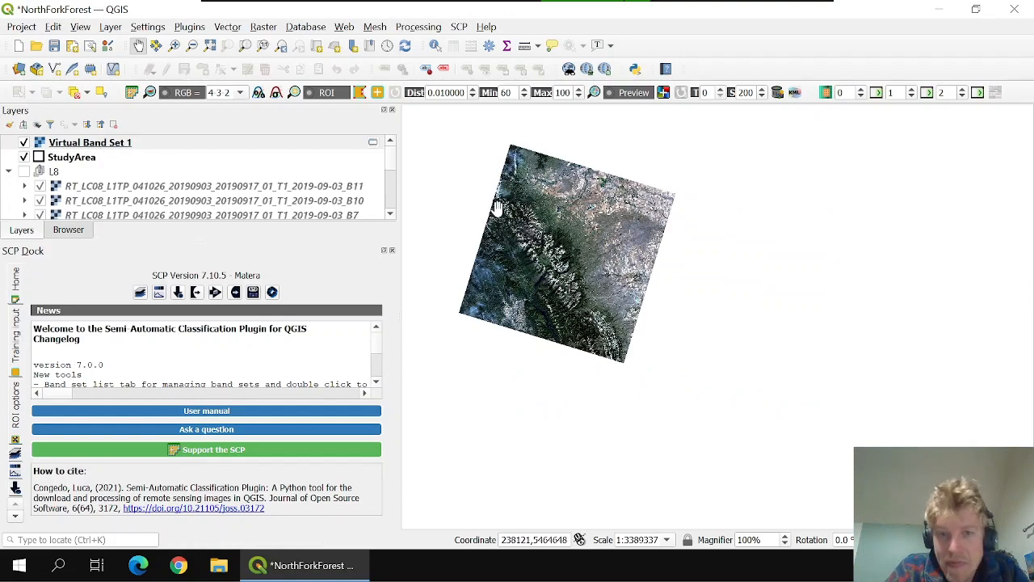
{"action": "scroll", "coordinate": [526, 238], "scroll_direction": "up", "scroll_amount": 2}
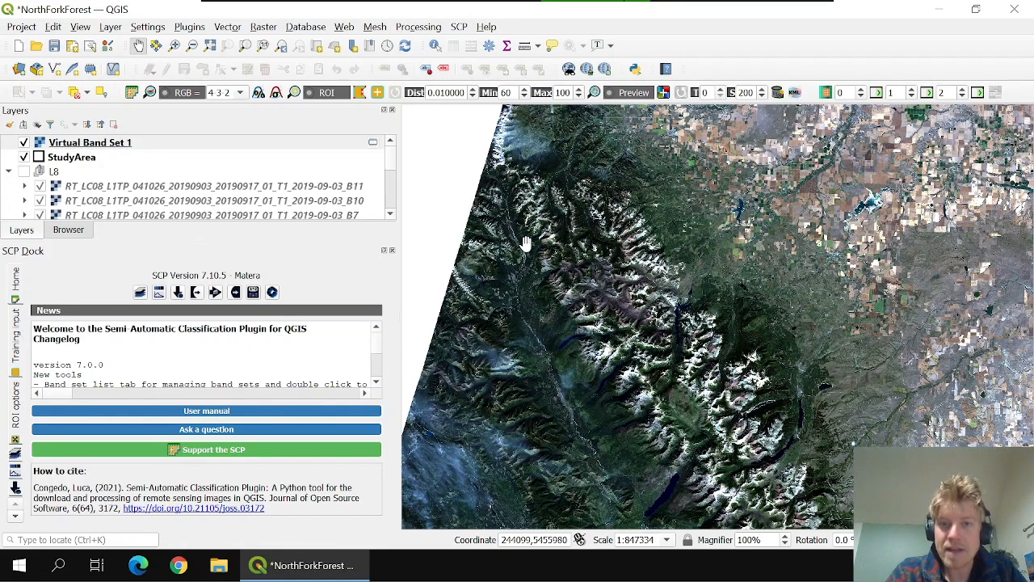
{"action": "left_click_drag", "start_coordinate": [526, 243], "coordinate": [549, 212]}
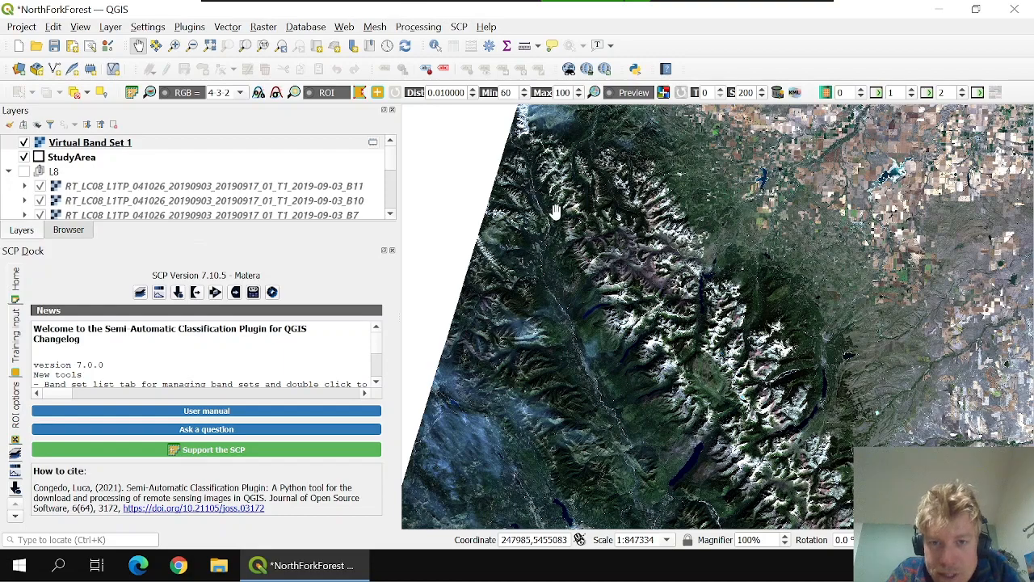
{"action": "left_click_drag", "start_coordinate": [573, 262], "coordinate": [562, 187]}
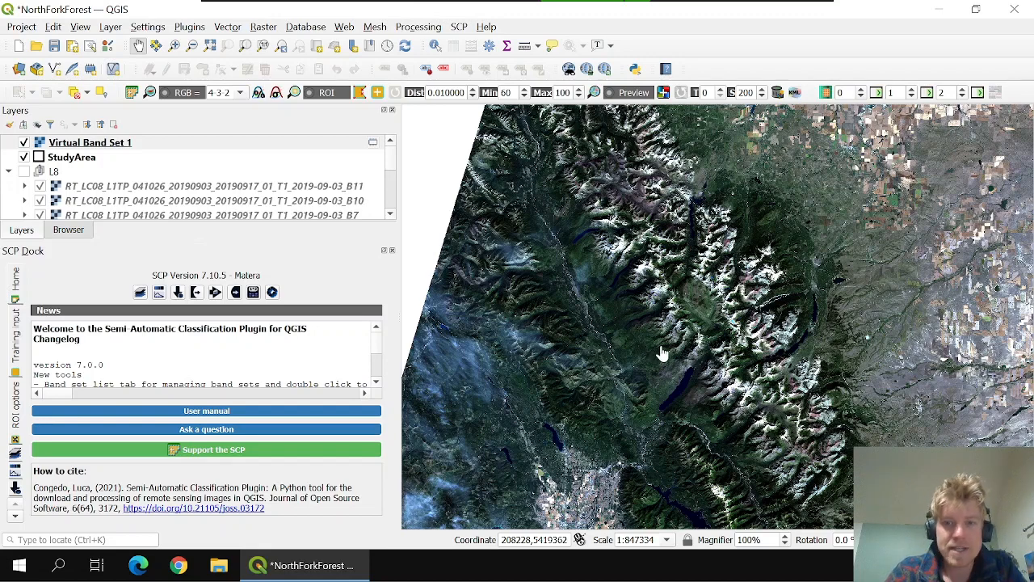
{"action": "left_click_drag", "start_coordinate": [623, 293], "coordinate": [549, 240]}
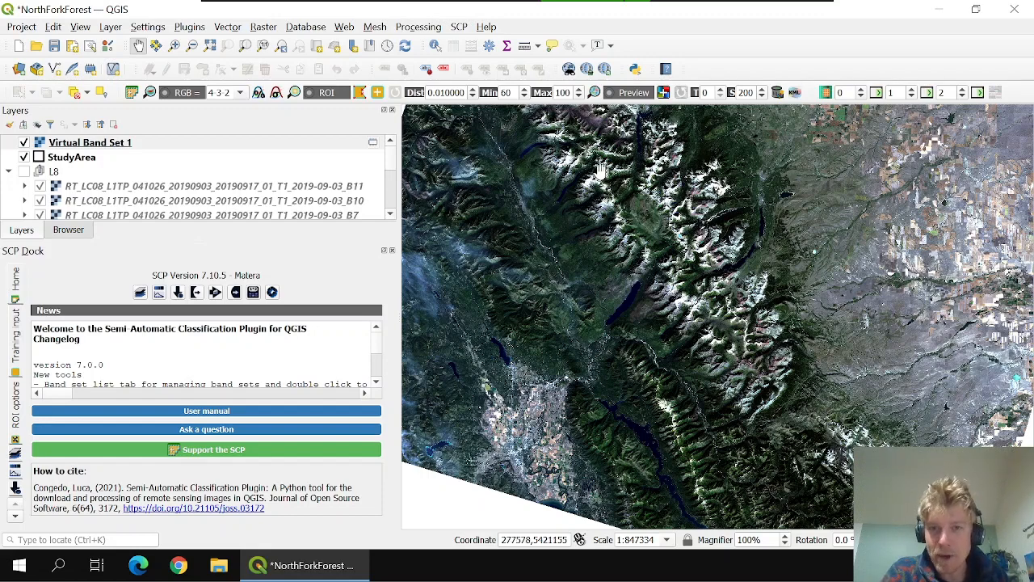
{"action": "scroll", "coordinate": [579, 185], "scroll_direction": "up", "scroll_amount": 3}
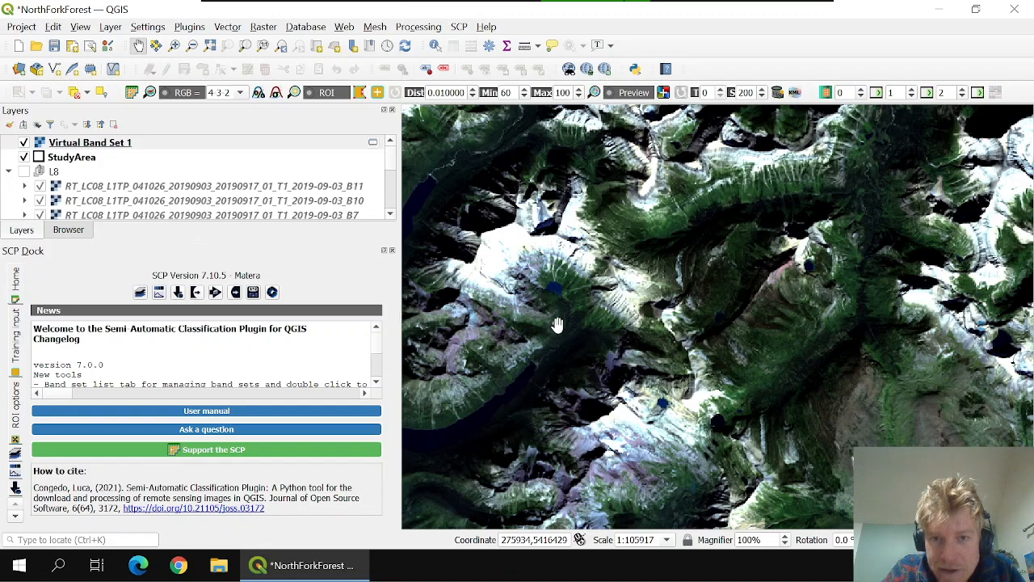
{"action": "scroll", "coordinate": [670, 271], "scroll_direction": "down", "scroll_amount": 4}
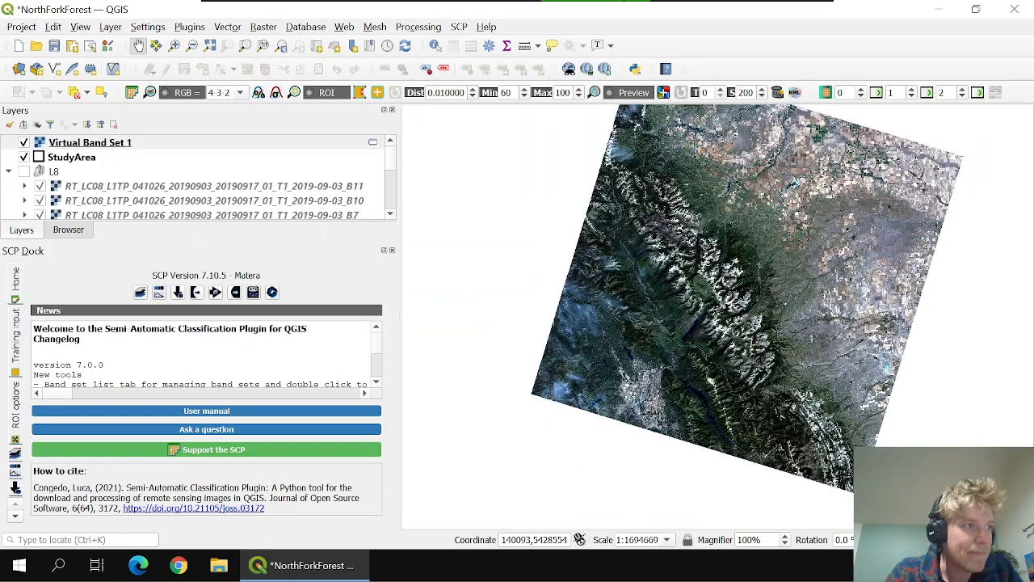